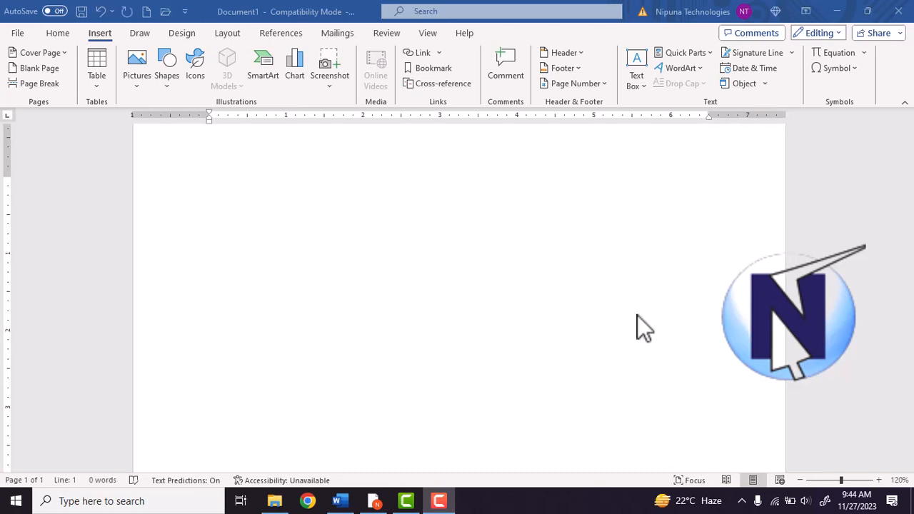
Switch to the browser and look over the nipunatechnologies.com home page, including its course list and contact form
click(372, 501)
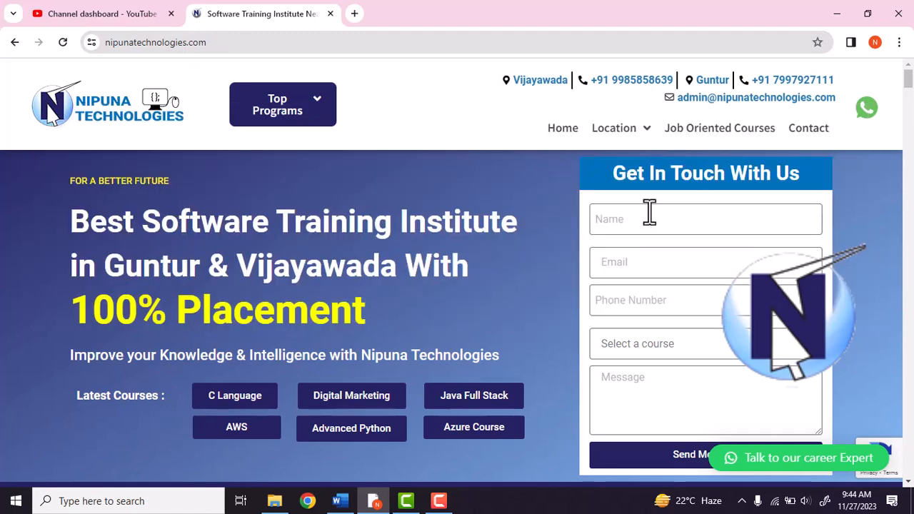
scroll(649, 211, down, 1)
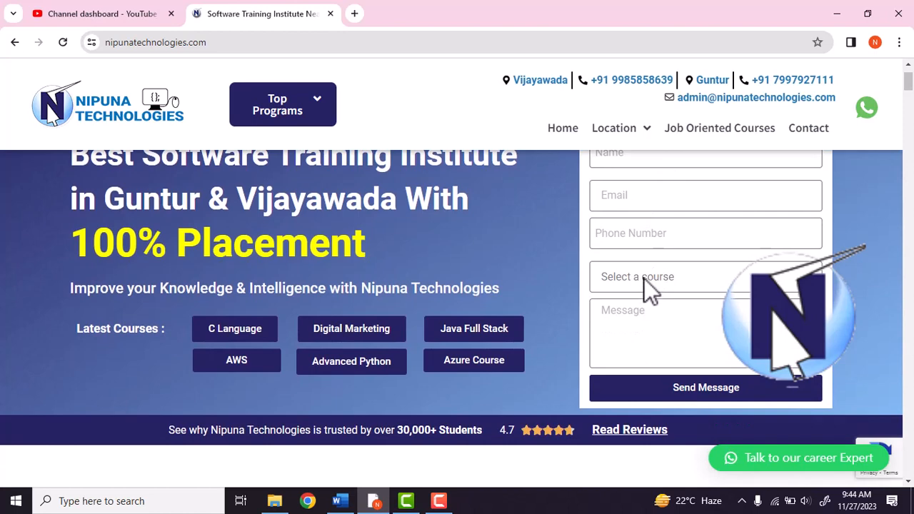
scroll(645, 278, down, 2)
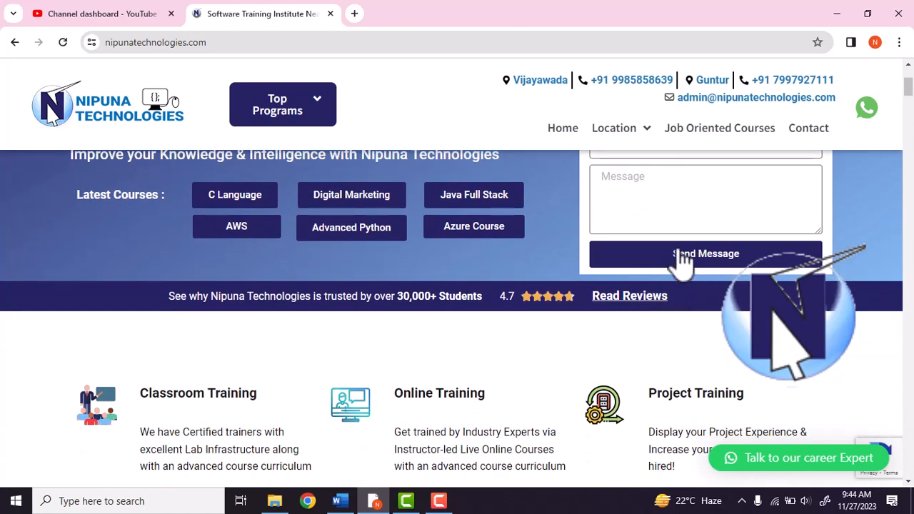
scroll(645, 247, up, 3)
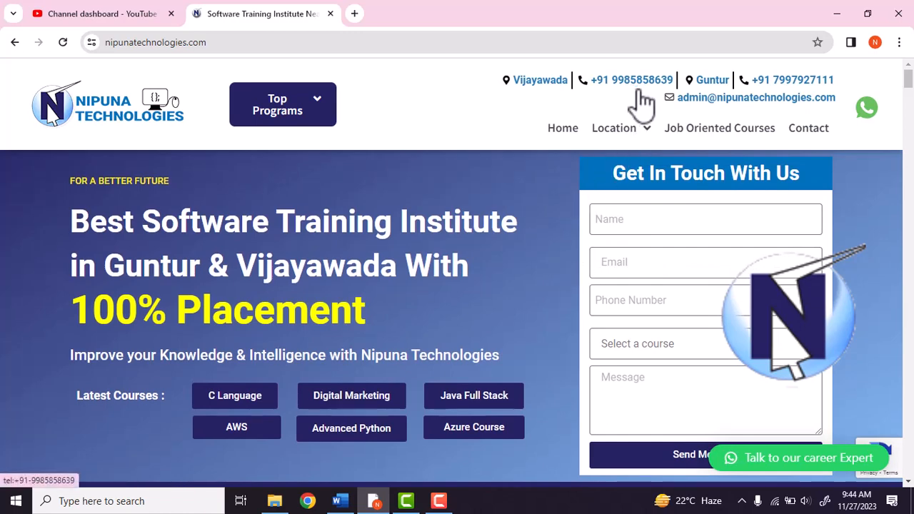
mouse_move(636, 134)
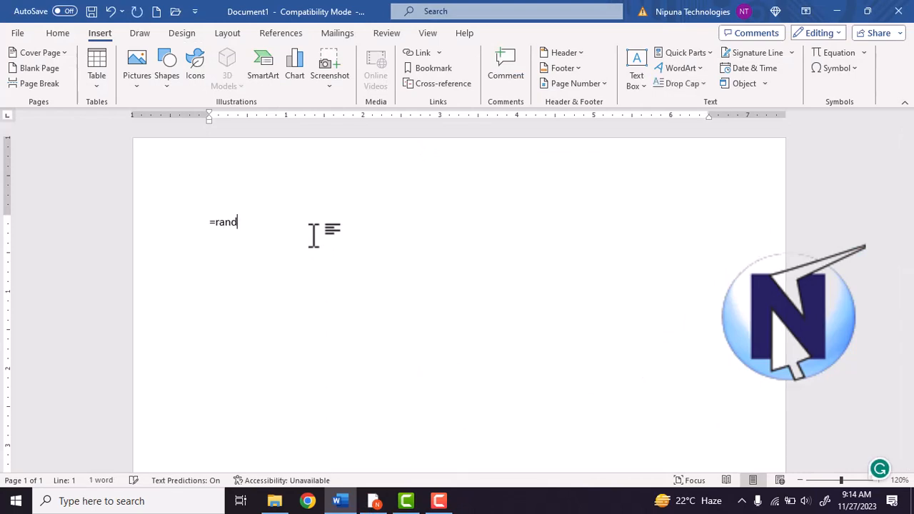
In Word, generate sample paragraphs in the blank document with the =rand formula
key(Return)
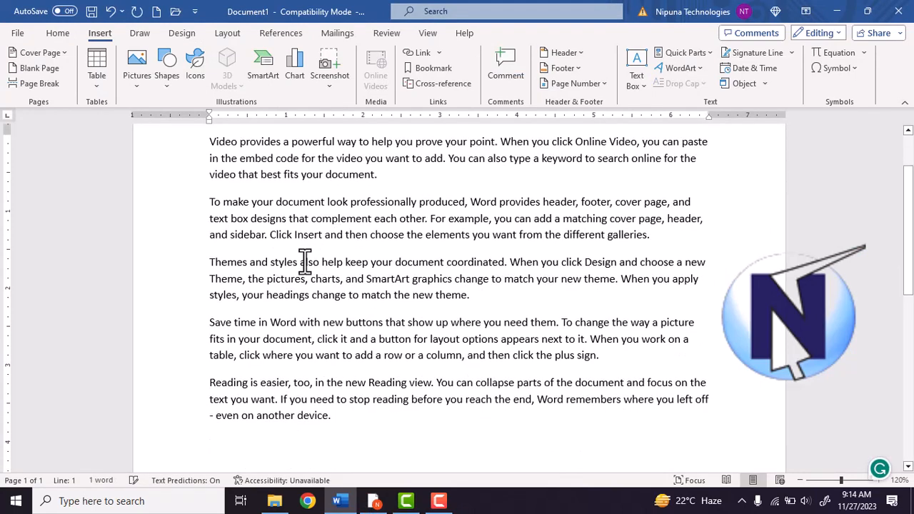
scroll(500, 278, up, 2)
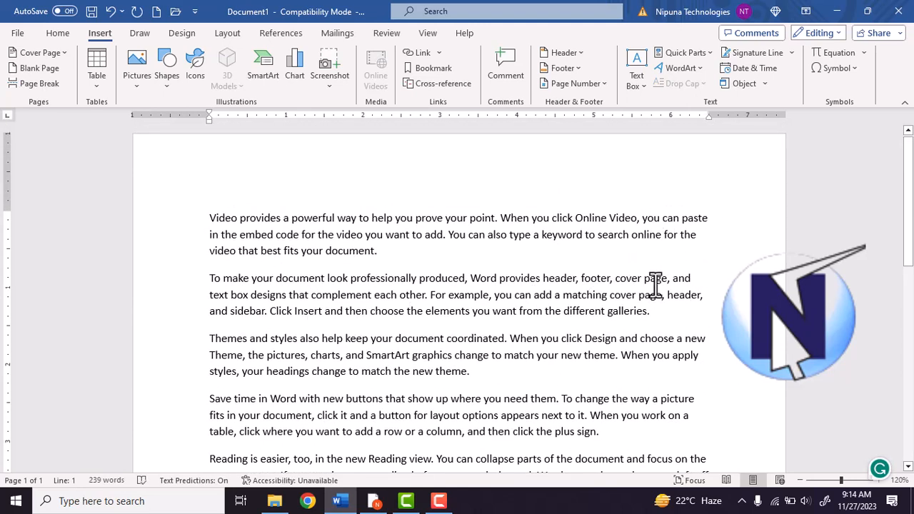
scroll(654, 280, down, 1)
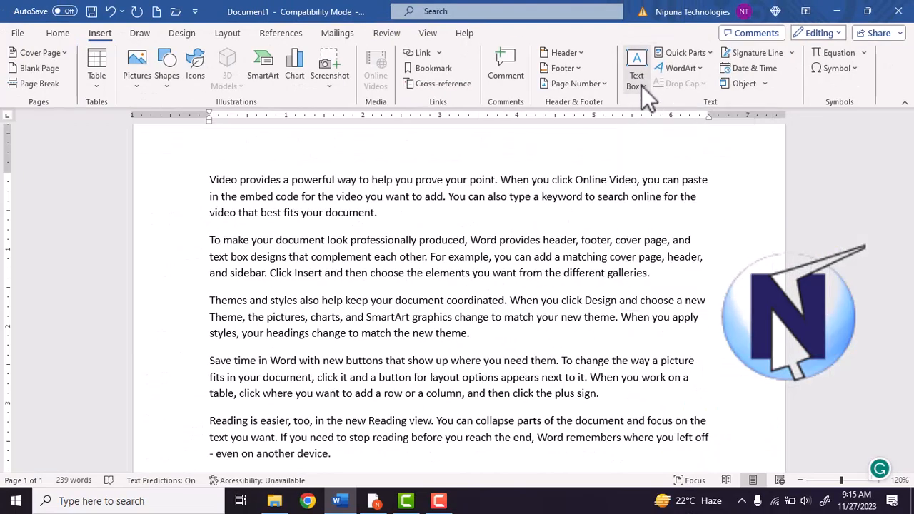
Draw a text box about 1.39" wide and 1.62" high over the right ends of the first paragraphs, containing "Attest Your Photo Here"
click(641, 85)
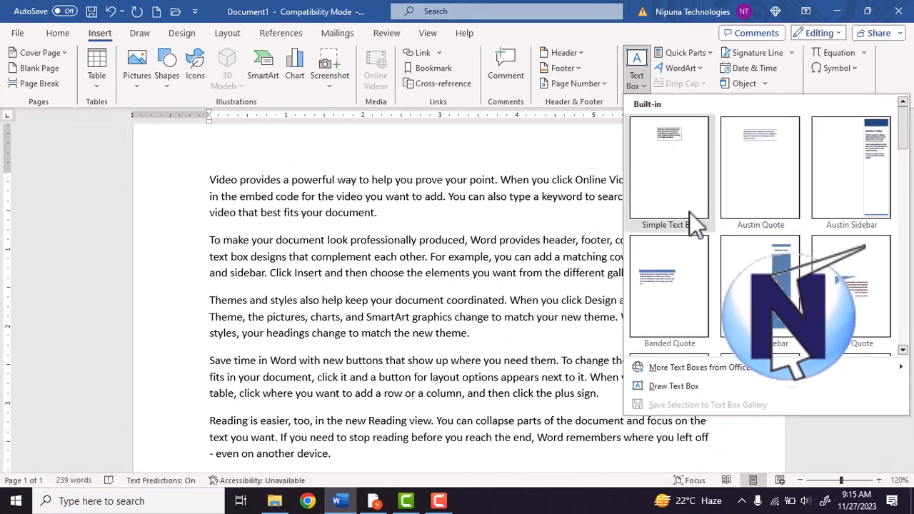
scroll(843, 228, down, 5)
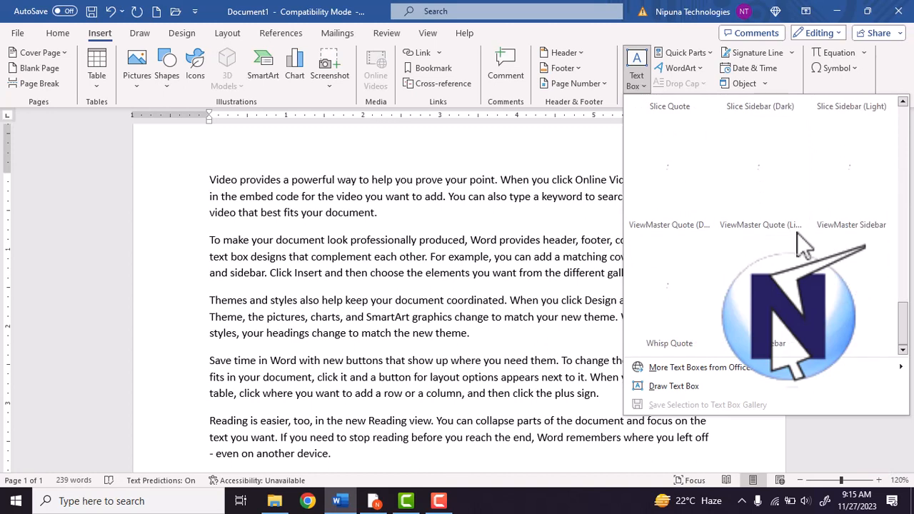
scroll(797, 232, up, 5)
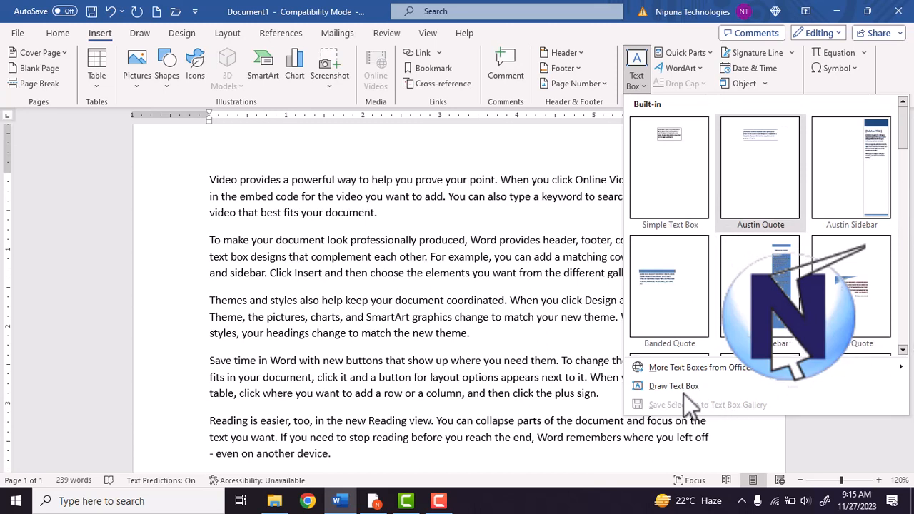
scroll(671, 388, down, 5)
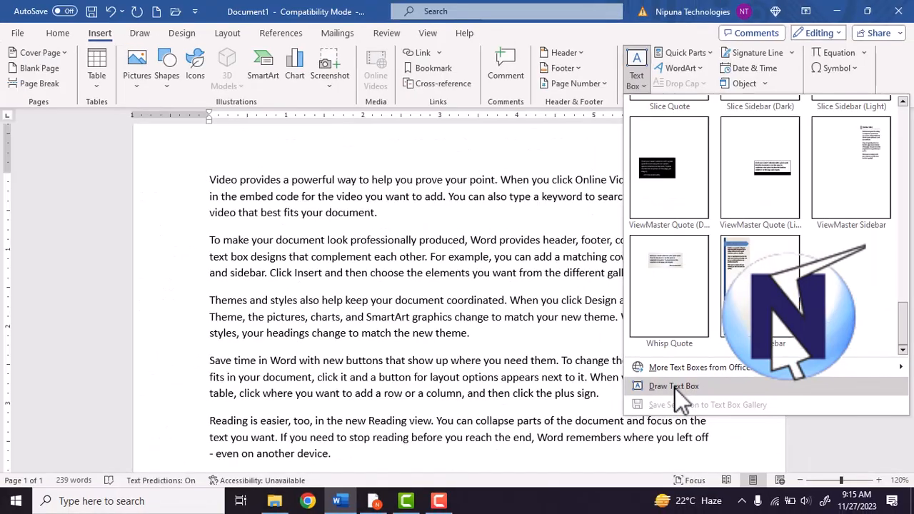
click(675, 388)
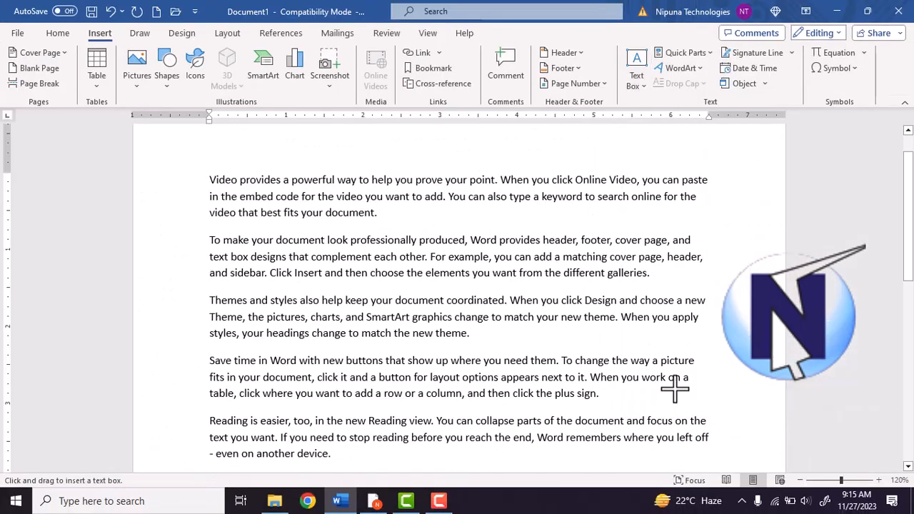
drag(636, 174, 743, 301)
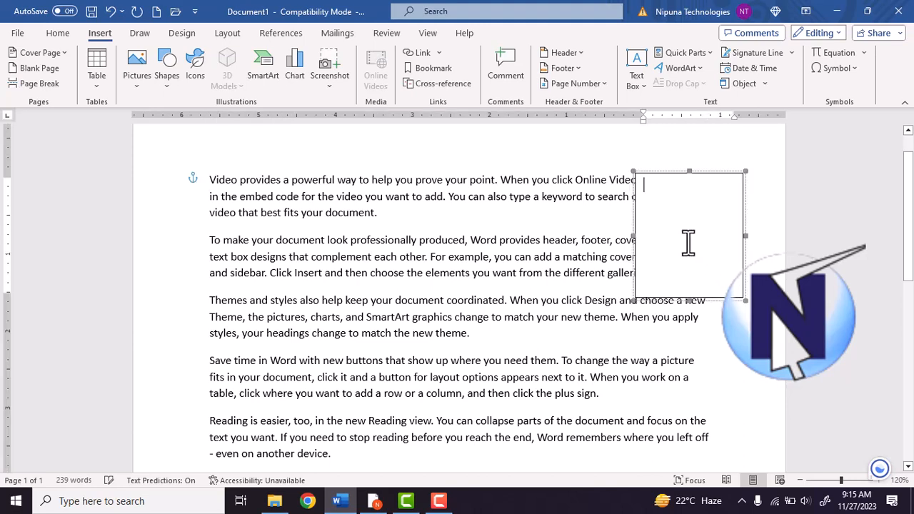
text(Attest)
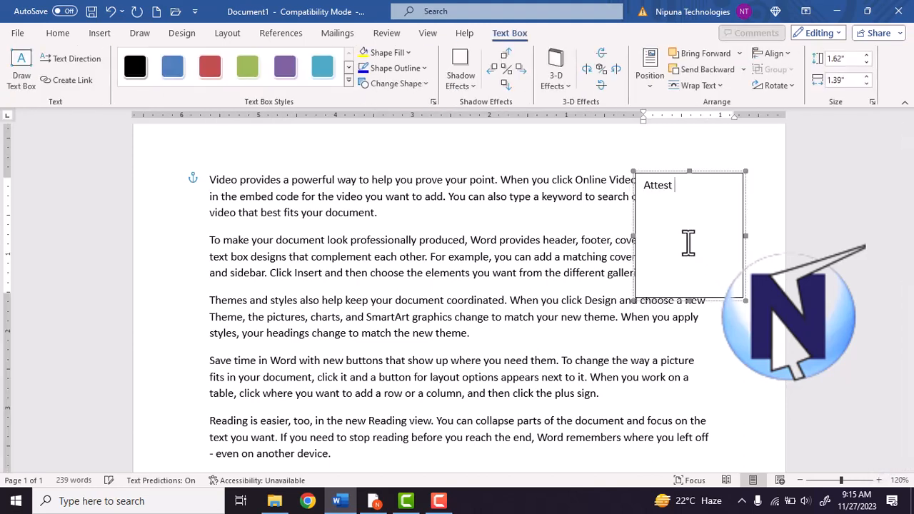
text( Your Photo Here)
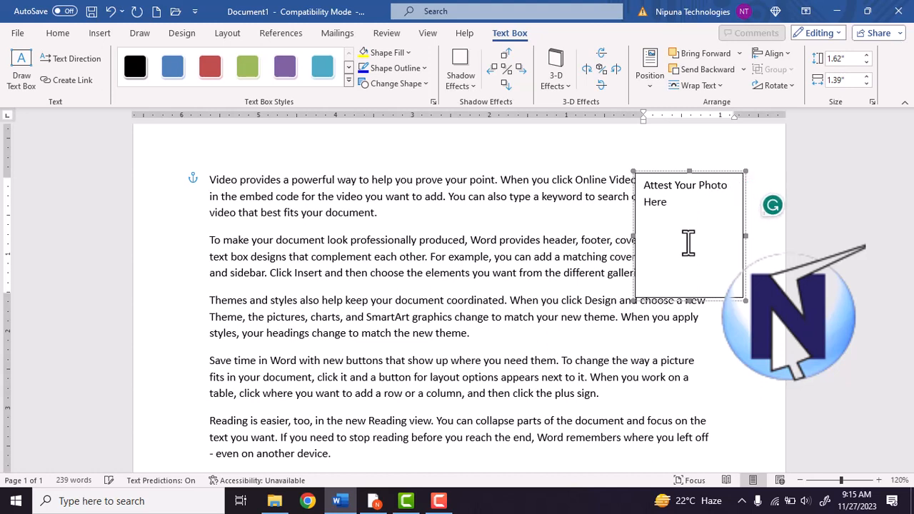
Centre the box's text below two blank lines, and move the text box slightly down and to the right
drag(669, 203, 638, 188)
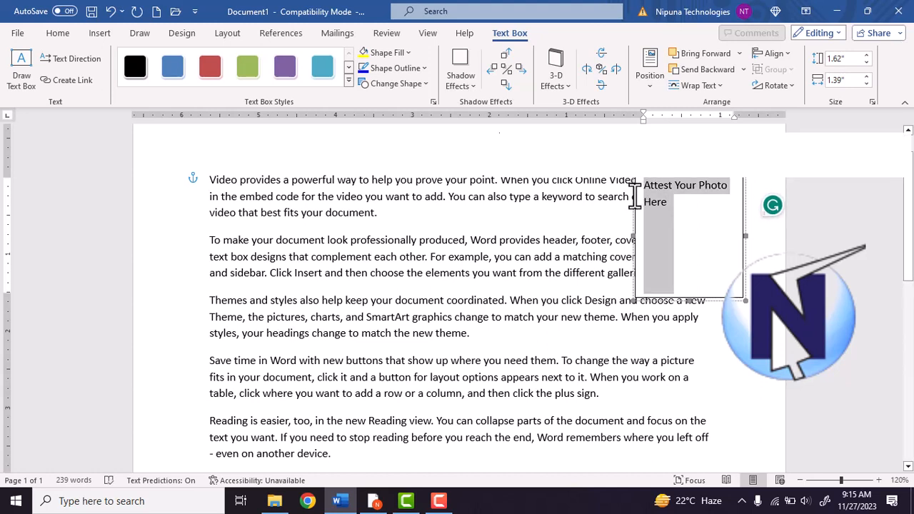
key(ctrl+e)
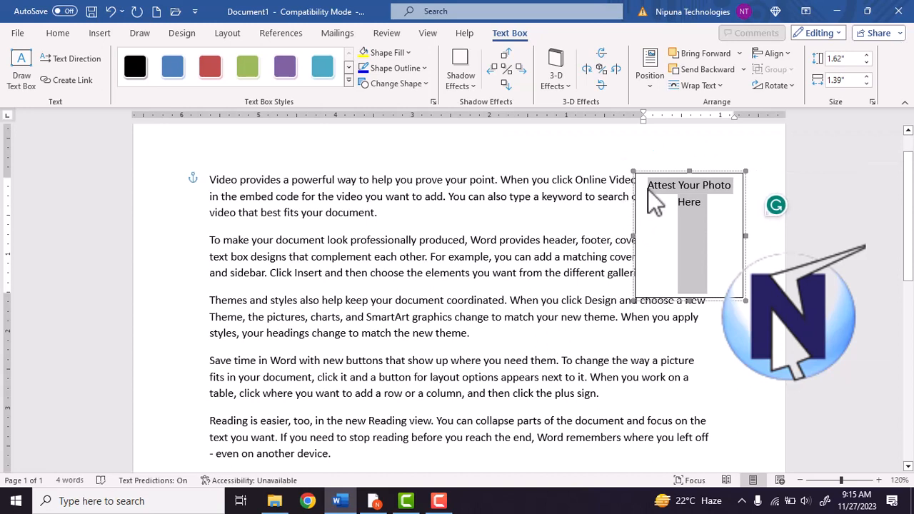
click(648, 187)
key(Return)
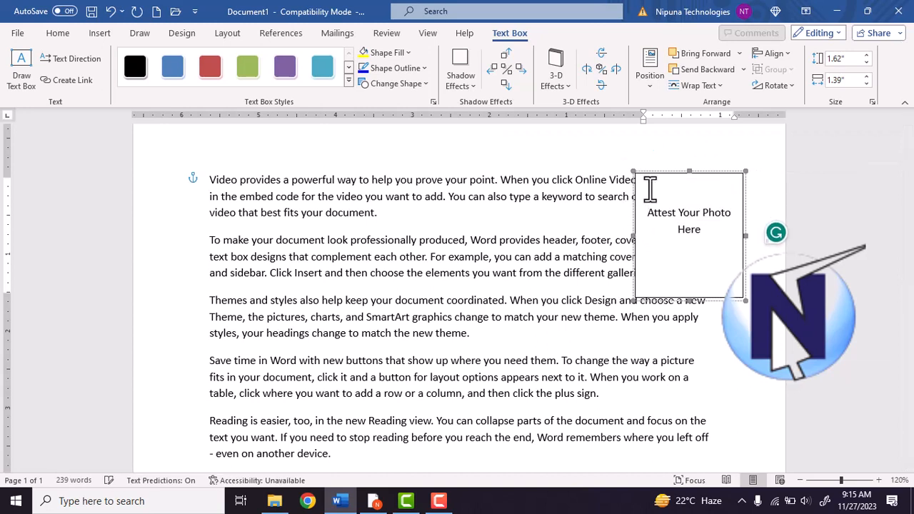
key(Return)
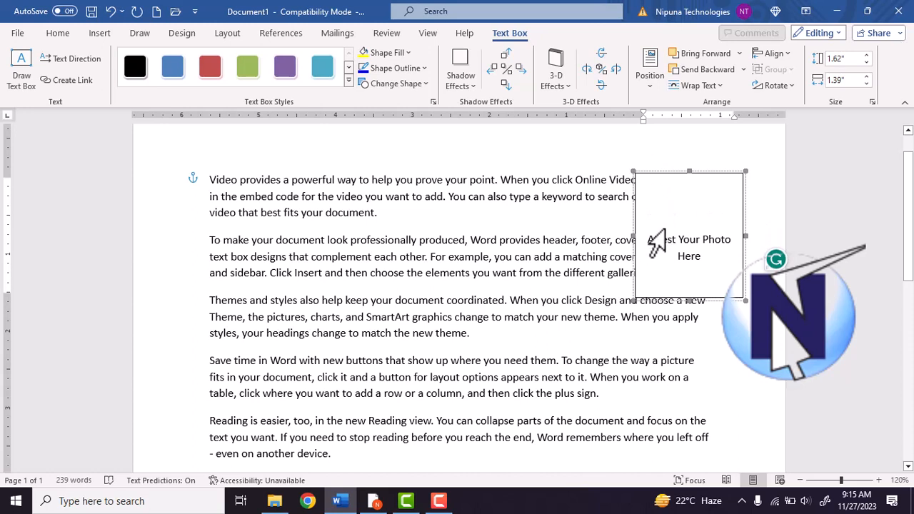
mouse_move(679, 178)
mouse_down()
mouse_move(331, 195)
mouse_move(690, 200)
mouse_move(671, 188)
mouse_up()
click(678, 186)
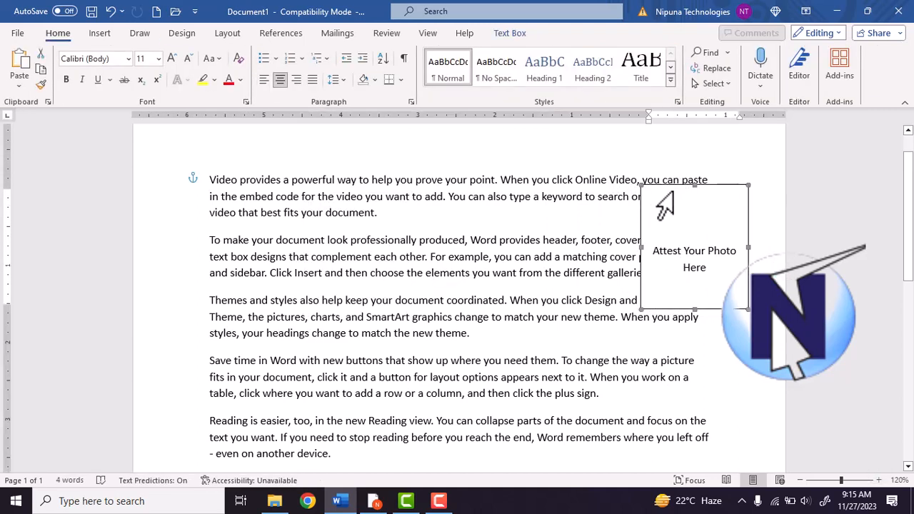
Try both vertical text directions and browse the preset styles for the text box, then return its text to horizontal
click(98, 34)
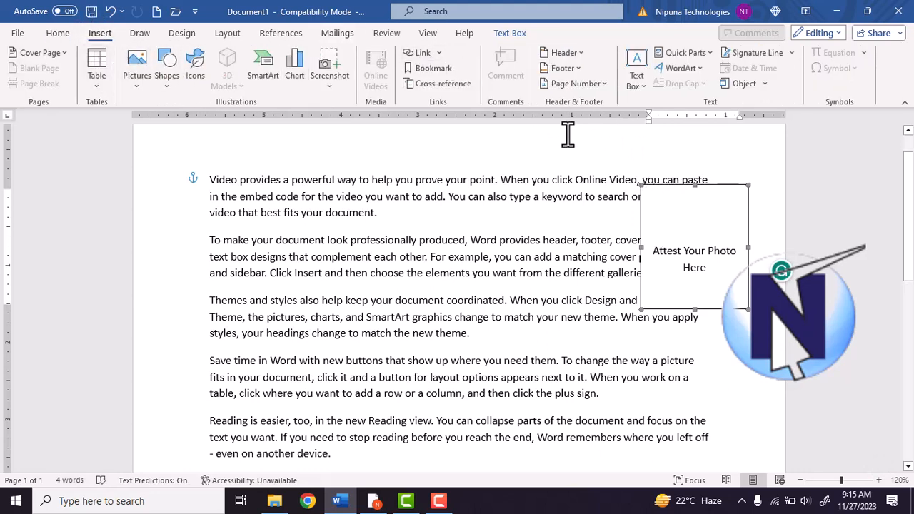
click(510, 33)
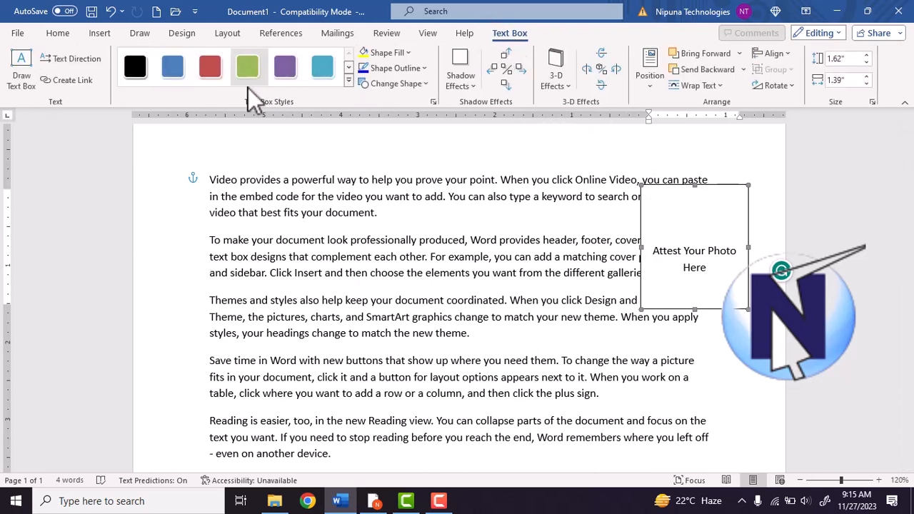
click(80, 63)
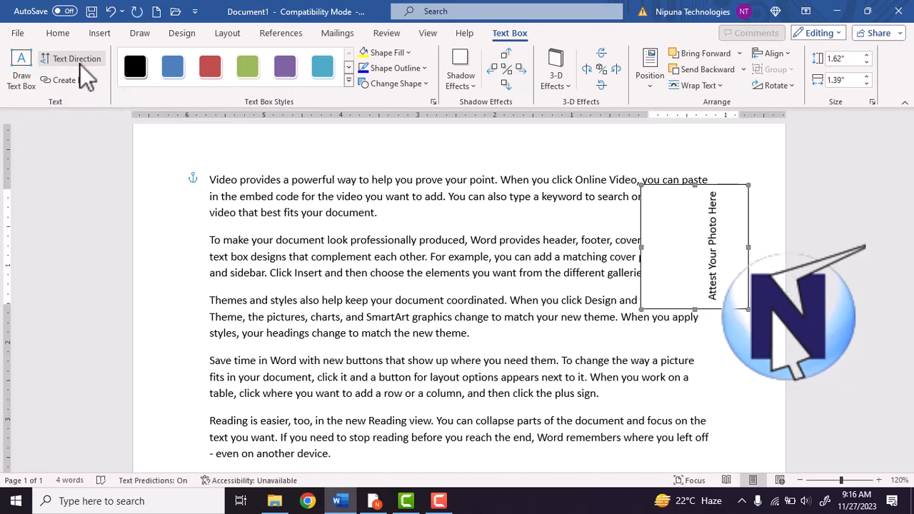
click(80, 65)
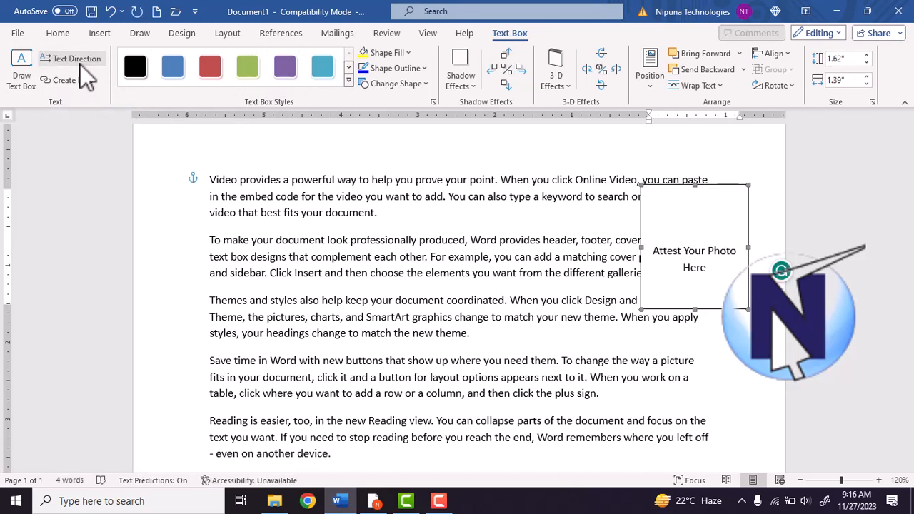
click(80, 64)
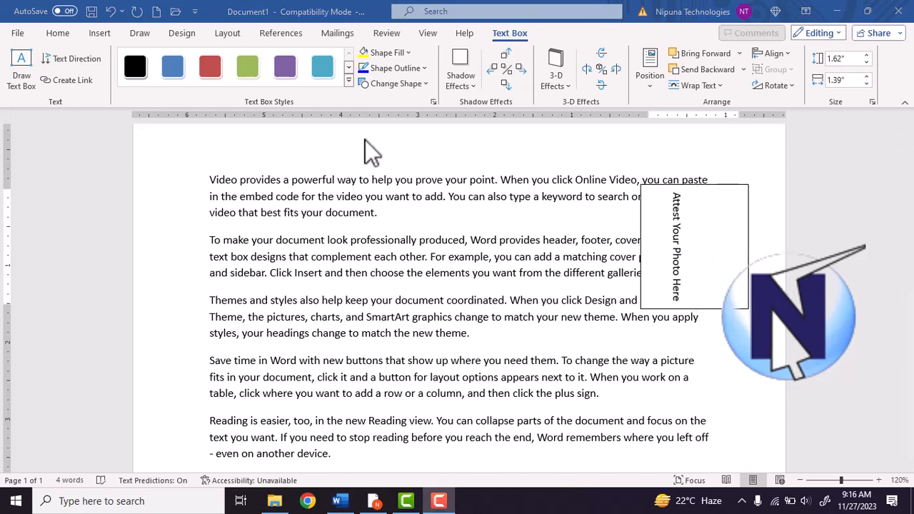
click(348, 81)
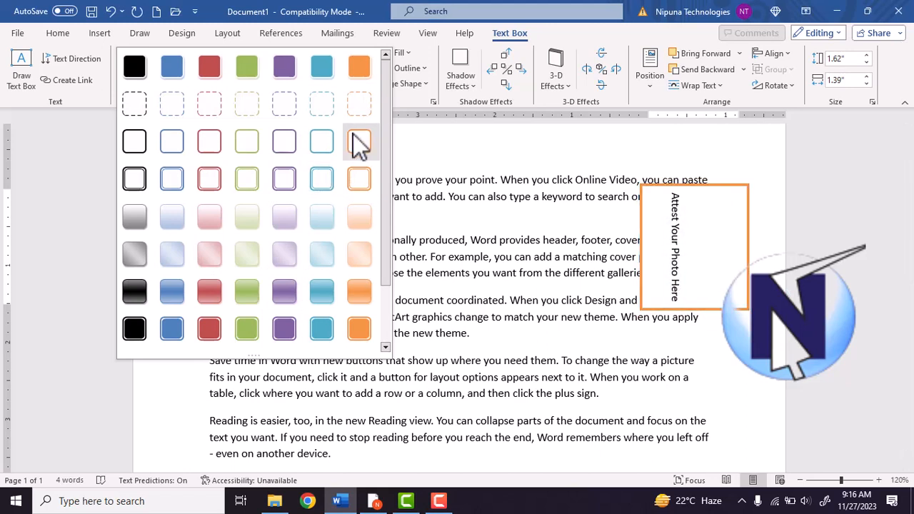
click(410, 101)
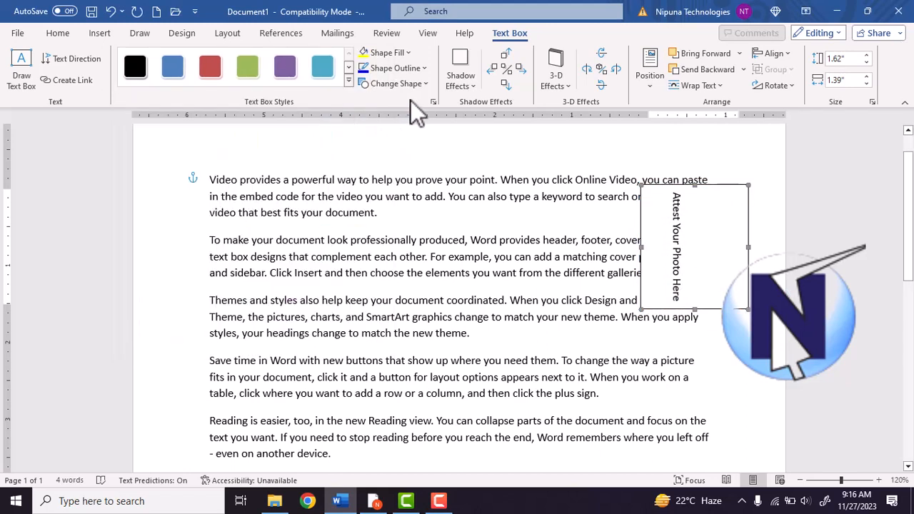
click(60, 58)
click(61, 58)
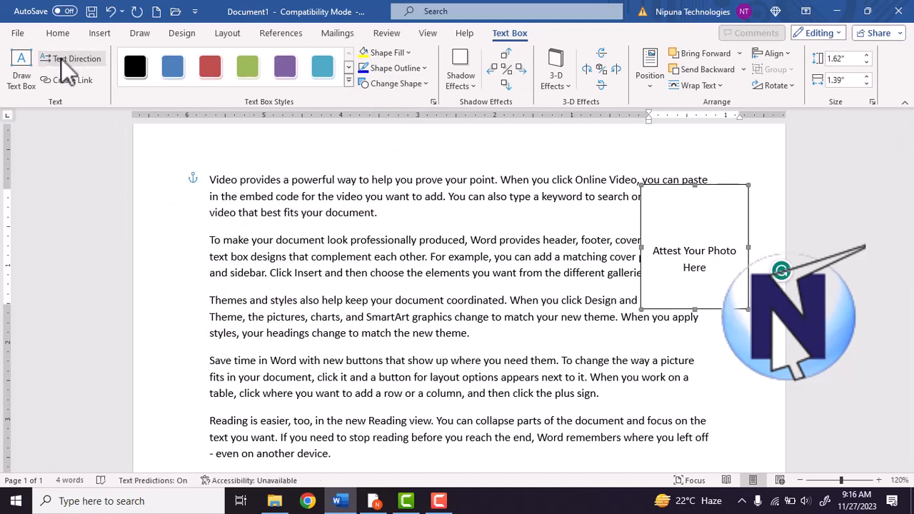
Fill the text box with a darker blue theme colour and give it a yellow 2¼ pt outline
click(411, 57)
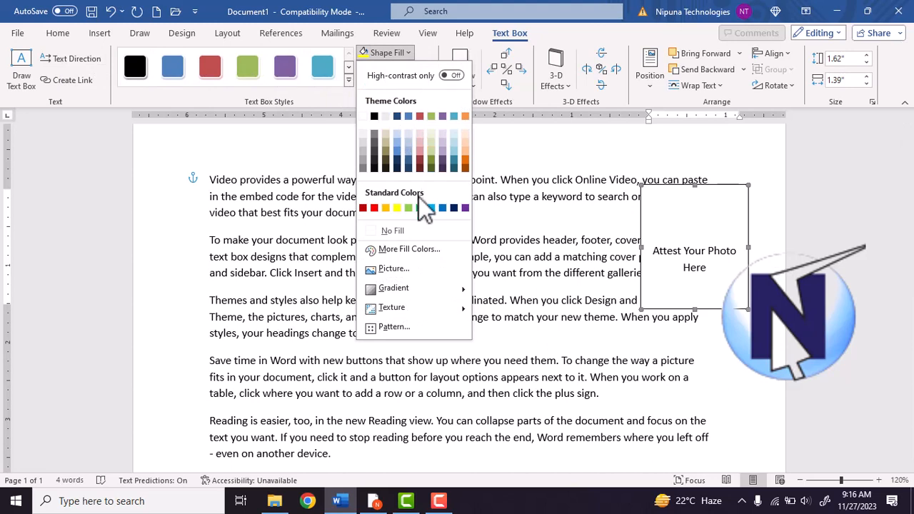
click(408, 160)
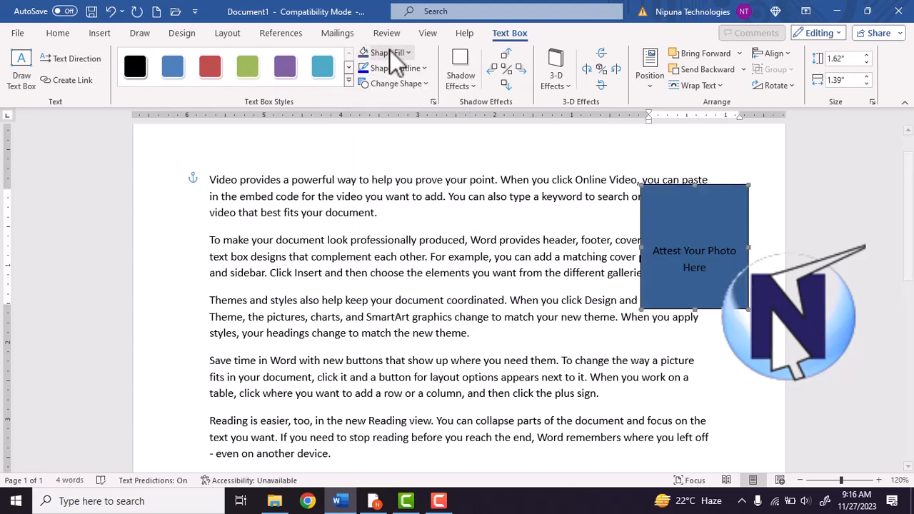
click(401, 71)
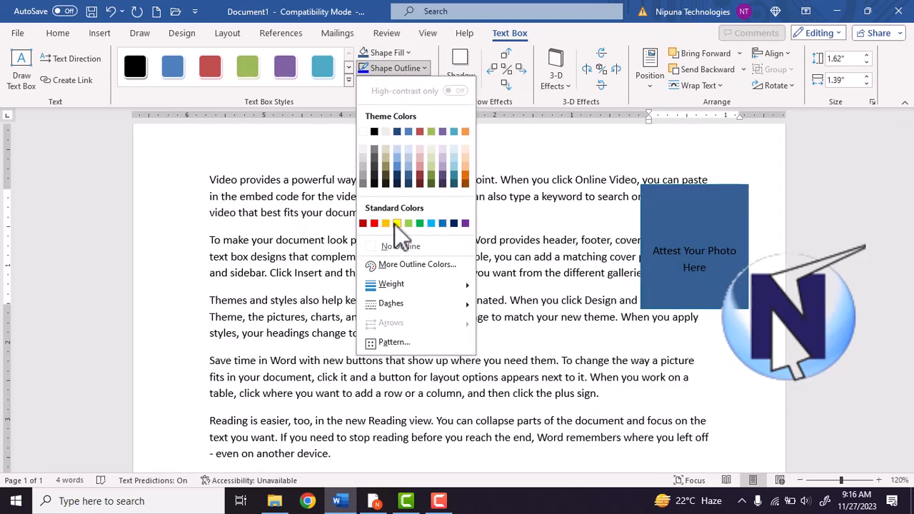
click(395, 224)
click(424, 69)
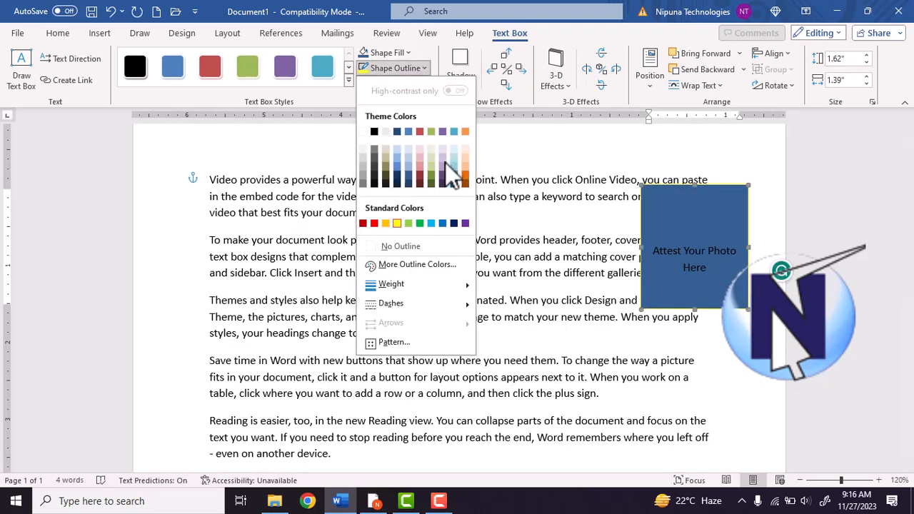
mouse_move(411, 287)
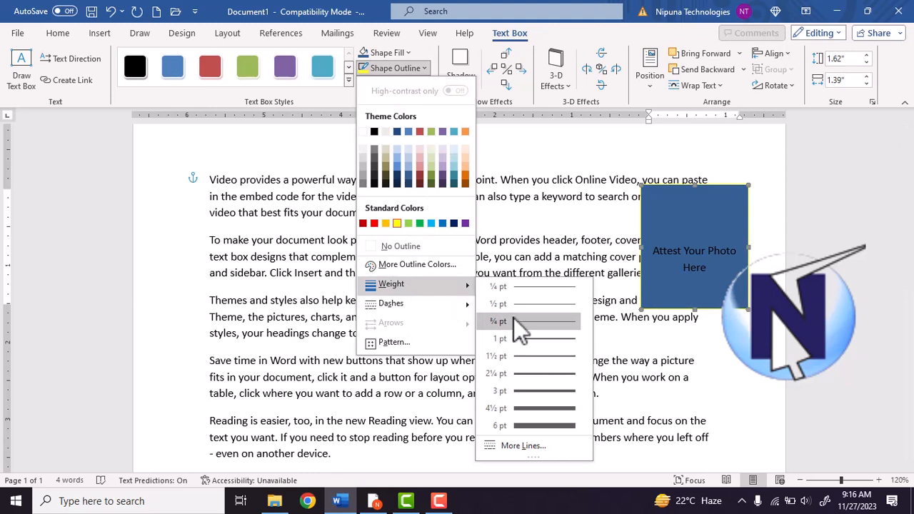
click(537, 377)
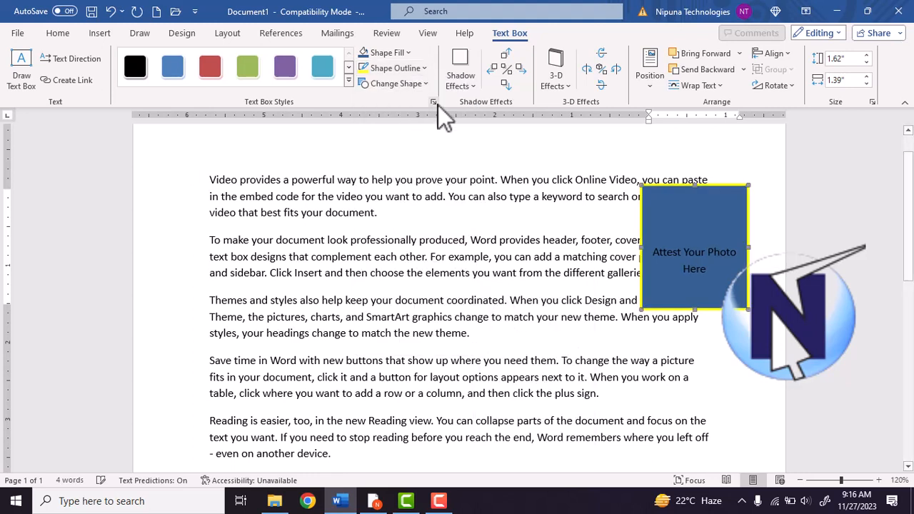
Give the text box's outline a dotted dash style, and then a yellow-on-white line pattern
click(421, 71)
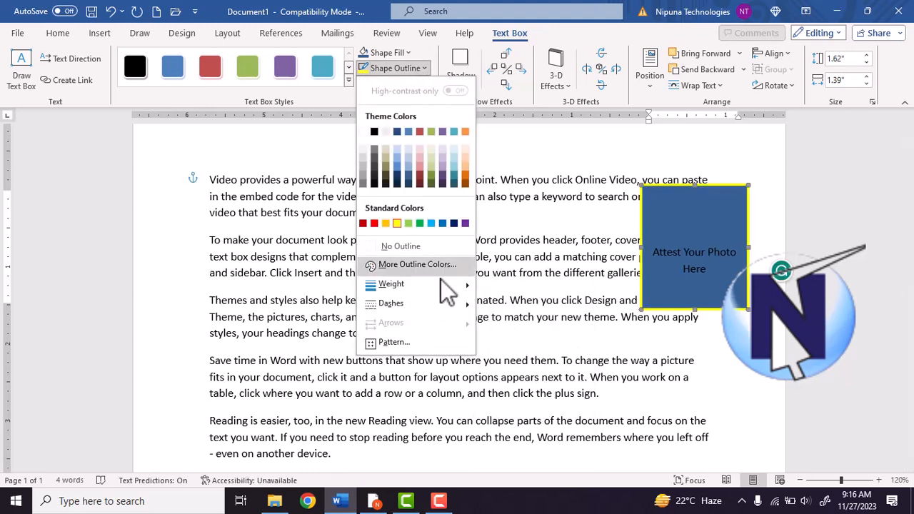
mouse_move(426, 305)
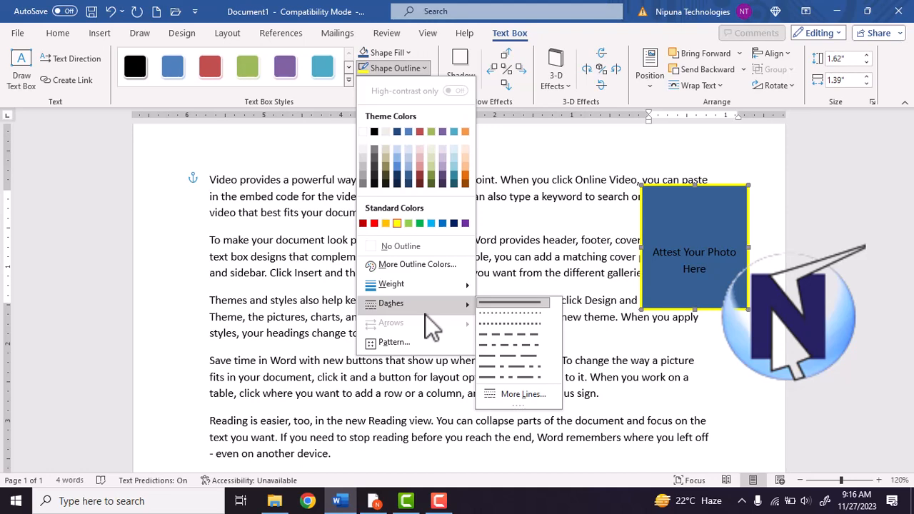
click(520, 327)
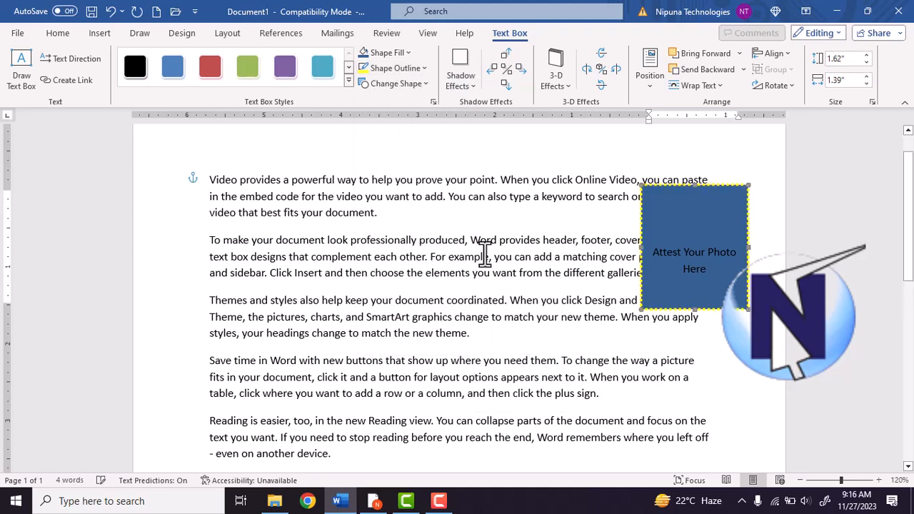
click(410, 70)
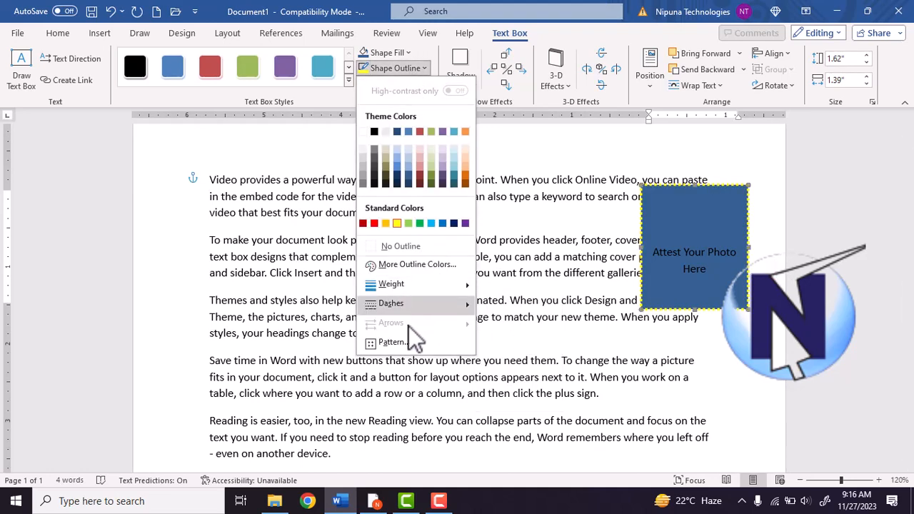
click(400, 343)
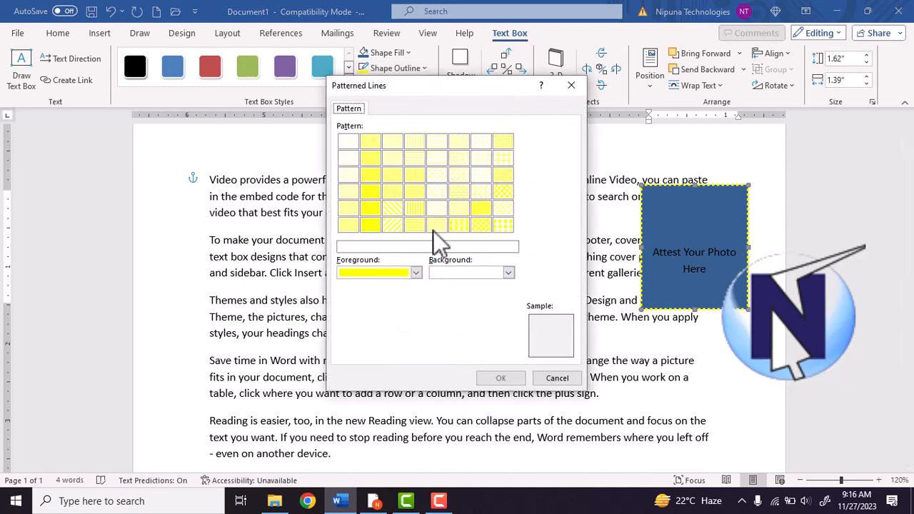
click(413, 194)
click(502, 379)
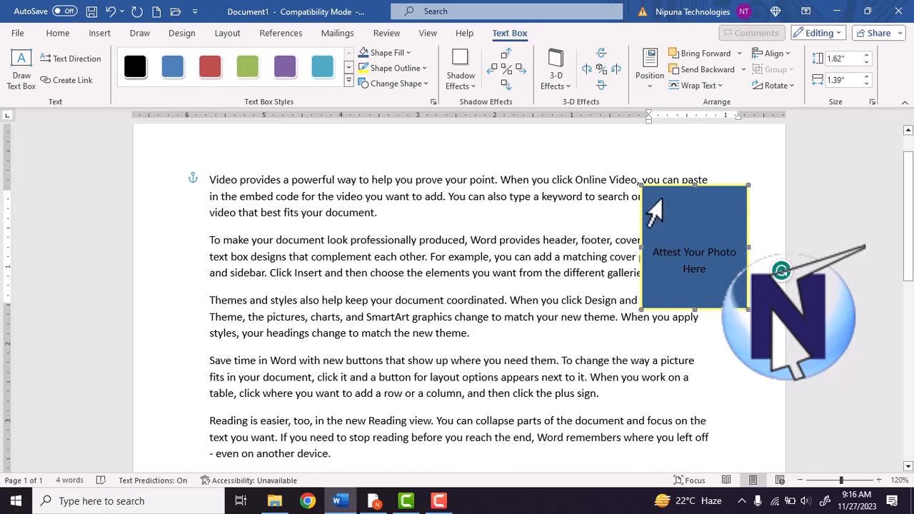
Try a 3-D tilt on the text box, turn the 3-D effect off again, and remove the box's fill
click(604, 85)
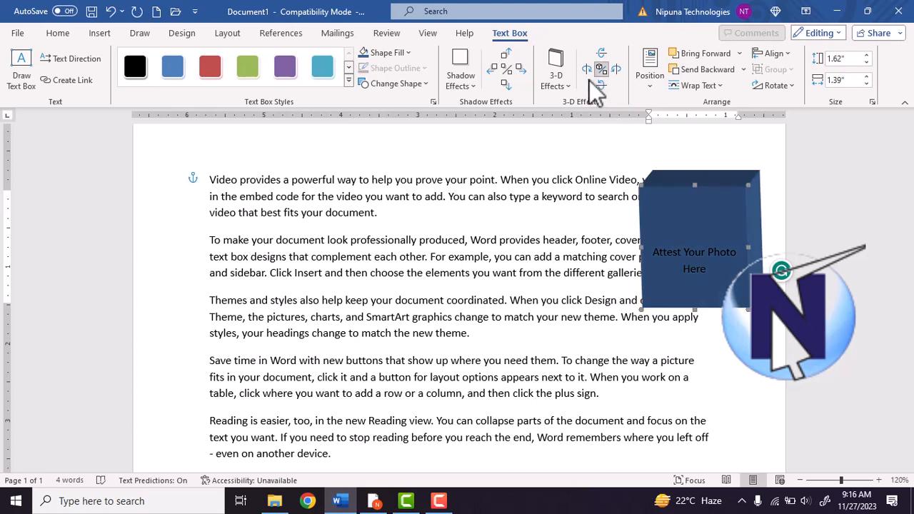
click(601, 71)
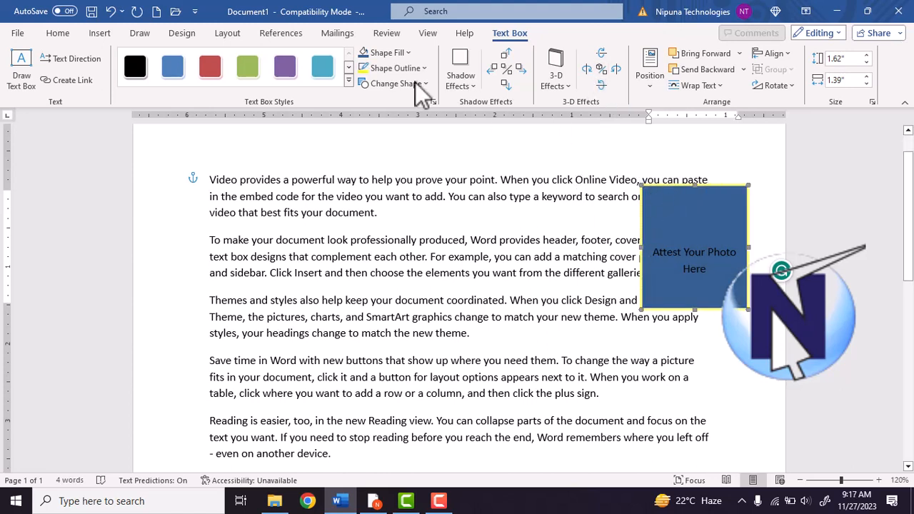
click(405, 53)
click(389, 232)
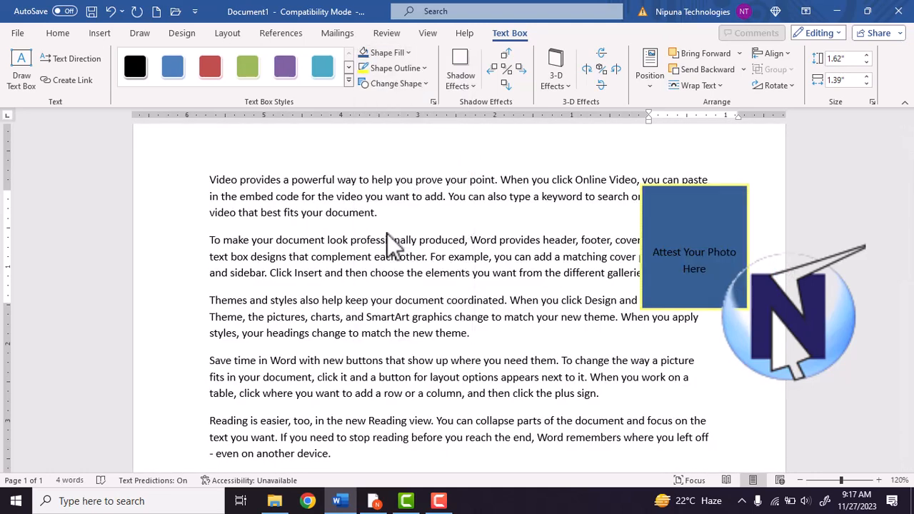
Change the text box's outline to black with a ¾ pt weight
click(394, 69)
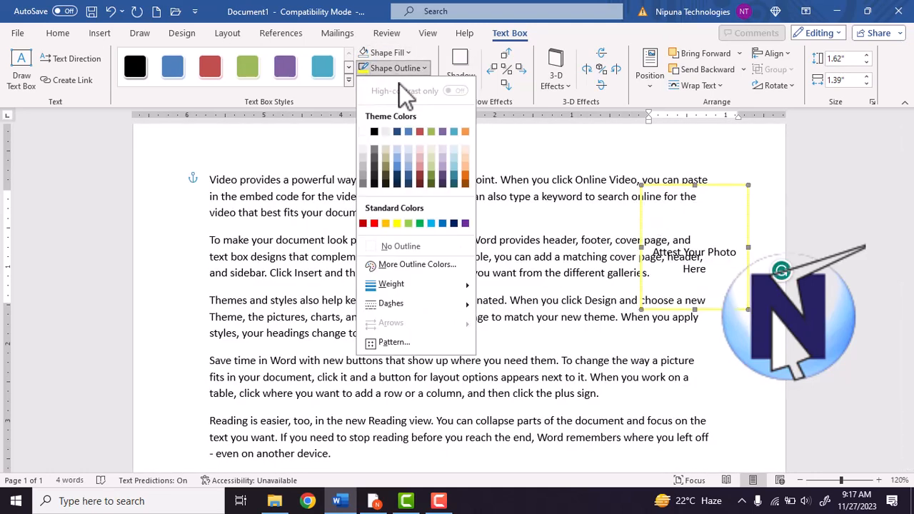
click(375, 133)
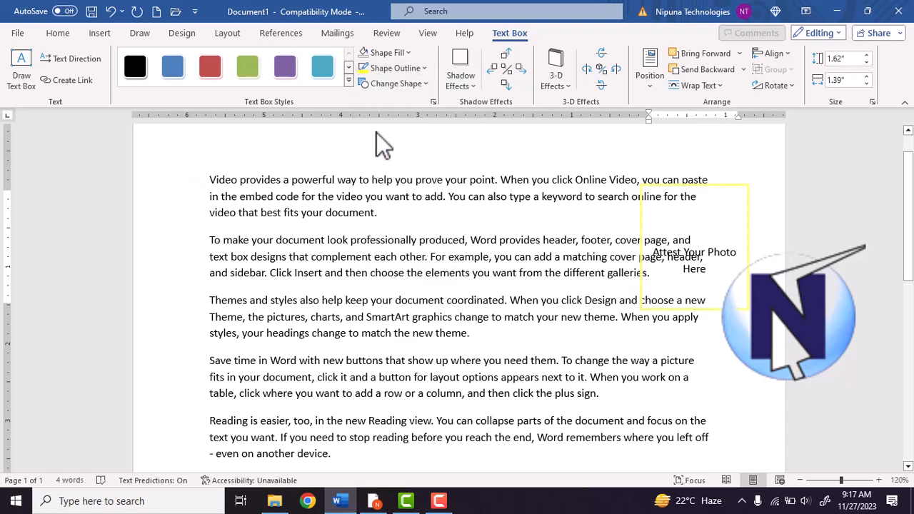
click(400, 70)
mouse_move(417, 287)
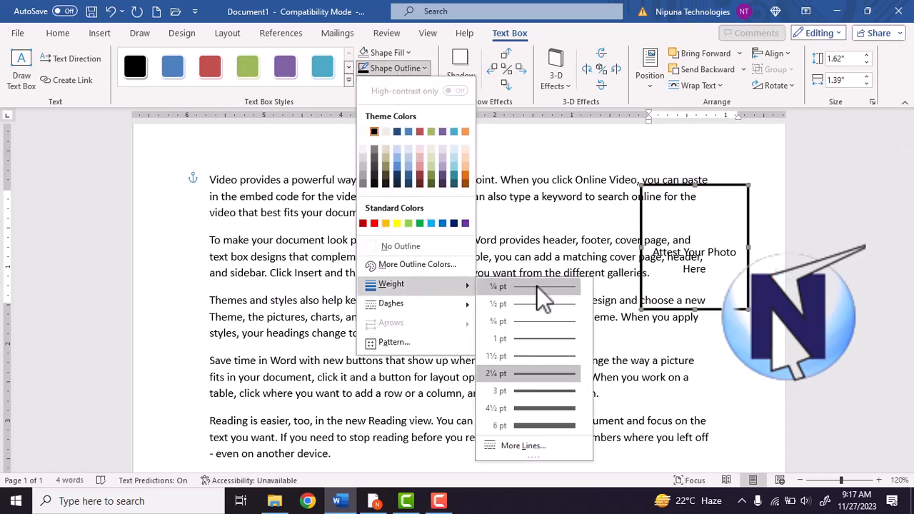
click(539, 319)
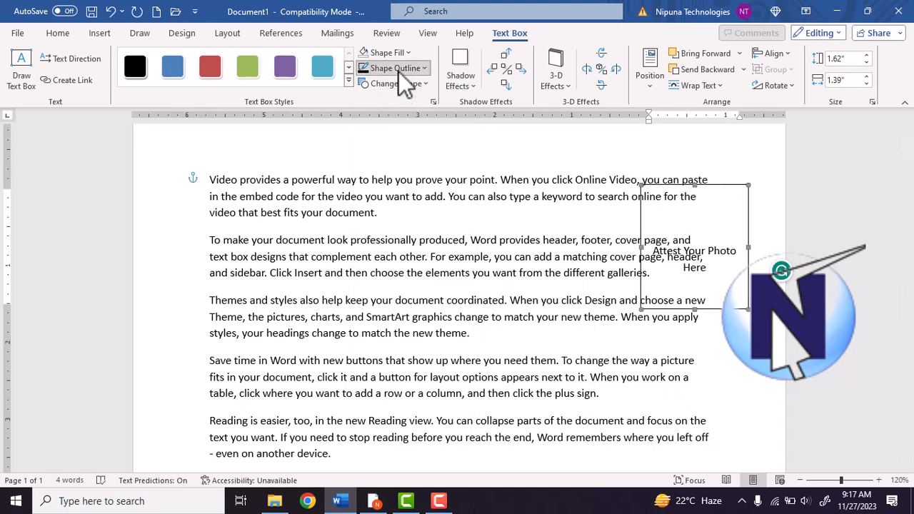
Try the text box without an outline while moving it slightly to the right, and restore its black outline
click(423, 69)
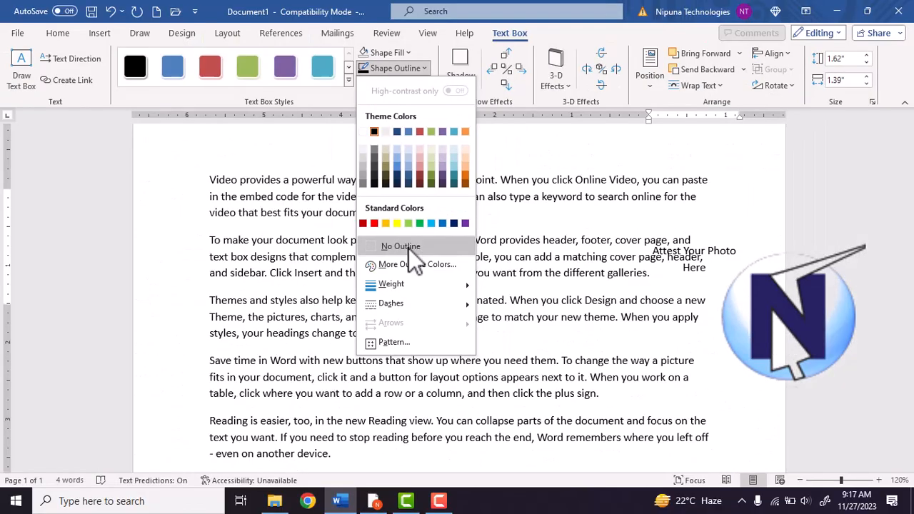
click(413, 243)
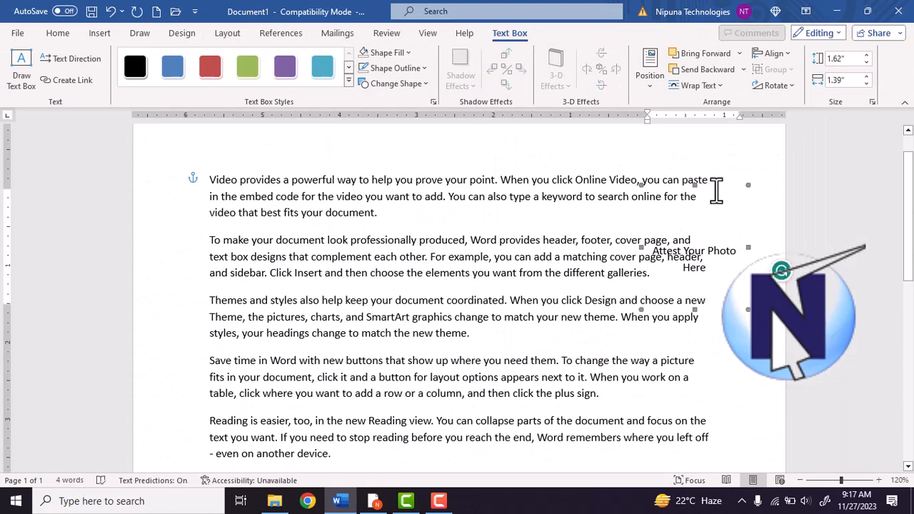
mouse_move(712, 183)
mouse_down()
mouse_move(513, 187)
mouse_move(740, 198)
mouse_move(728, 187)
mouse_up()
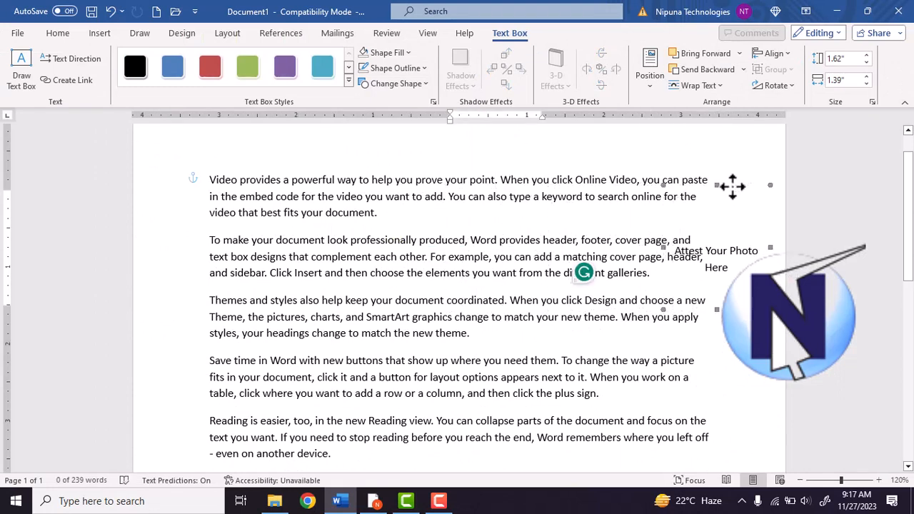
click(418, 70)
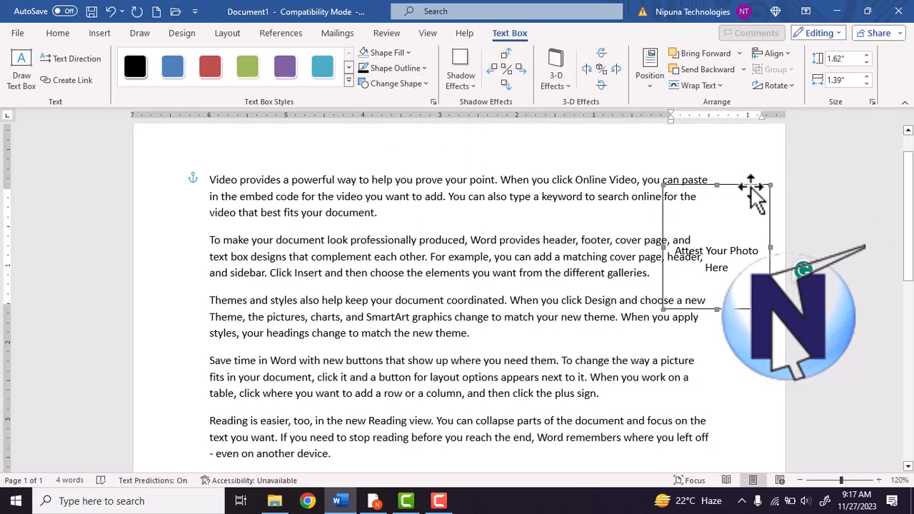
Delete the "Attest Your Photo Here" text box from the document
click(739, 275)
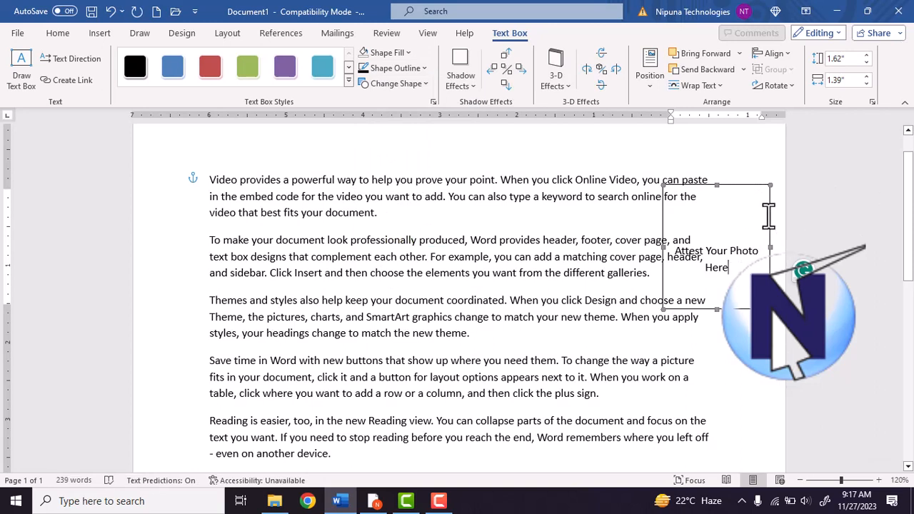
click(742, 188)
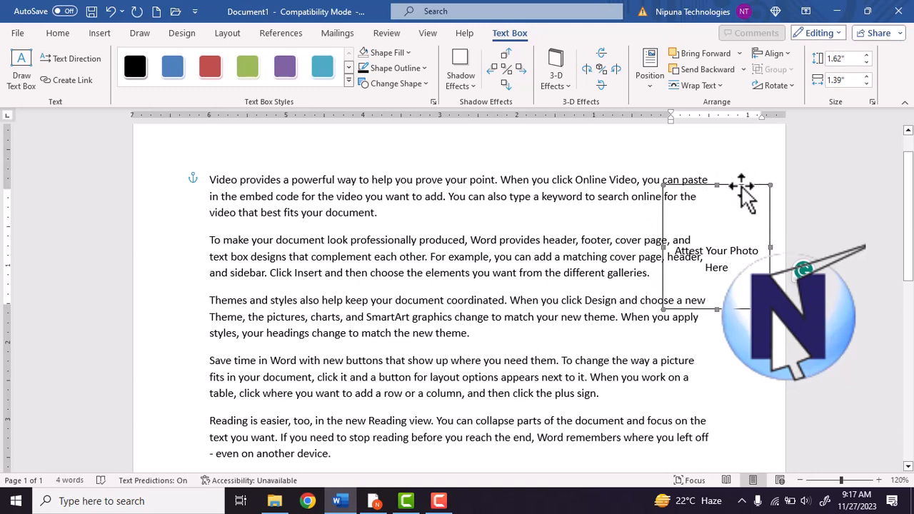
key(Delete)
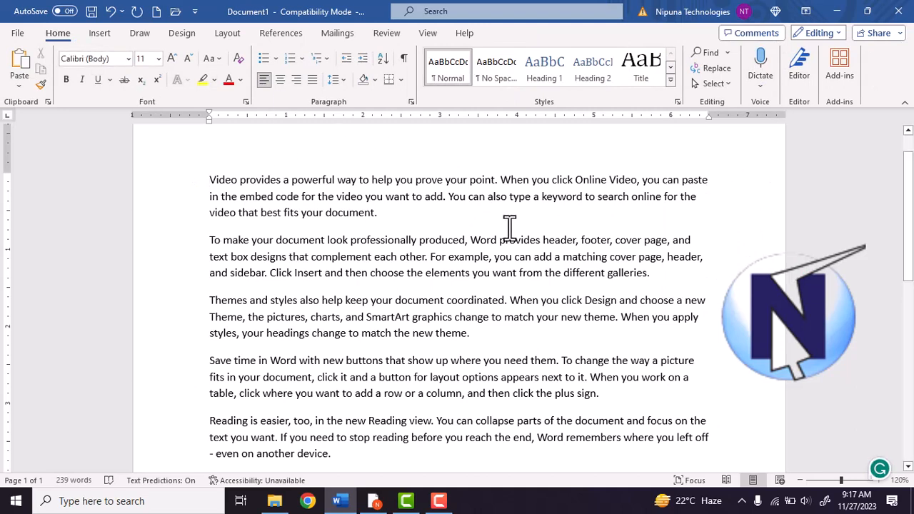
Draw a text box from the basic shapes, about 1.81" wide and 1.85" high, over the first paragraphs' right ends, and delete it
click(94, 33)
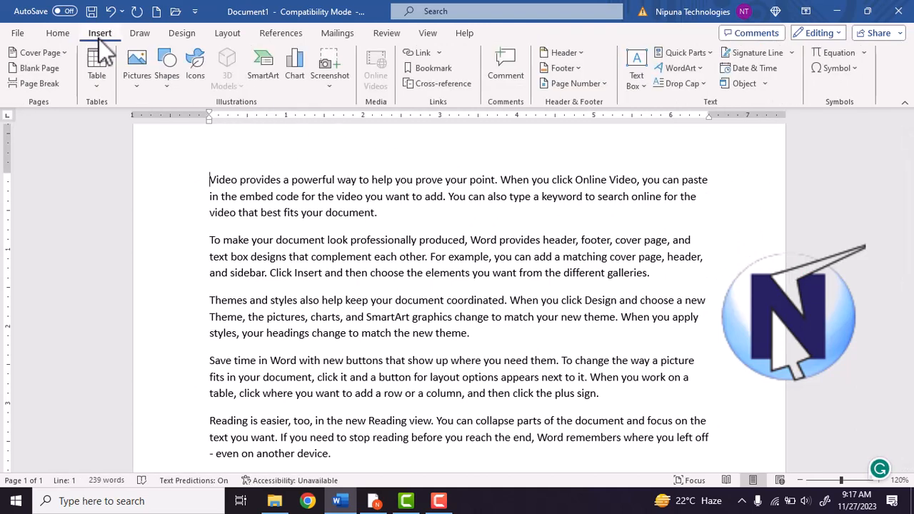
click(167, 84)
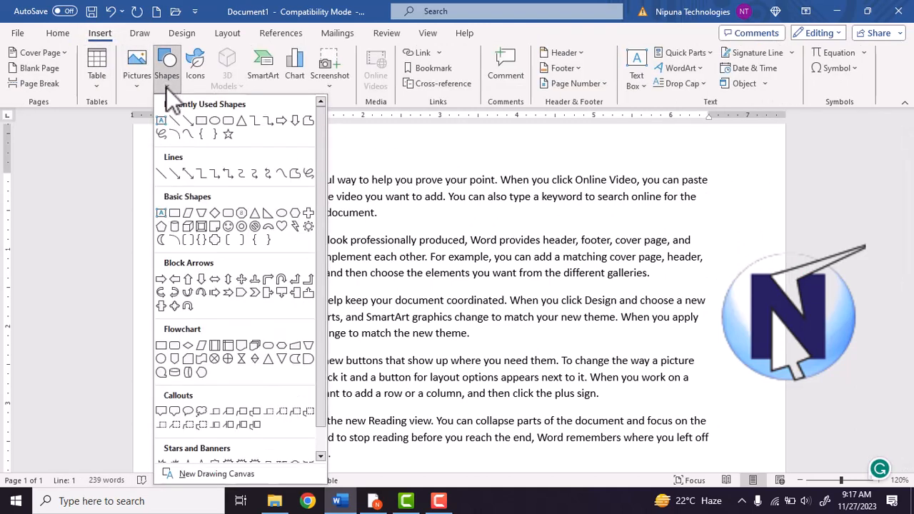
click(161, 213)
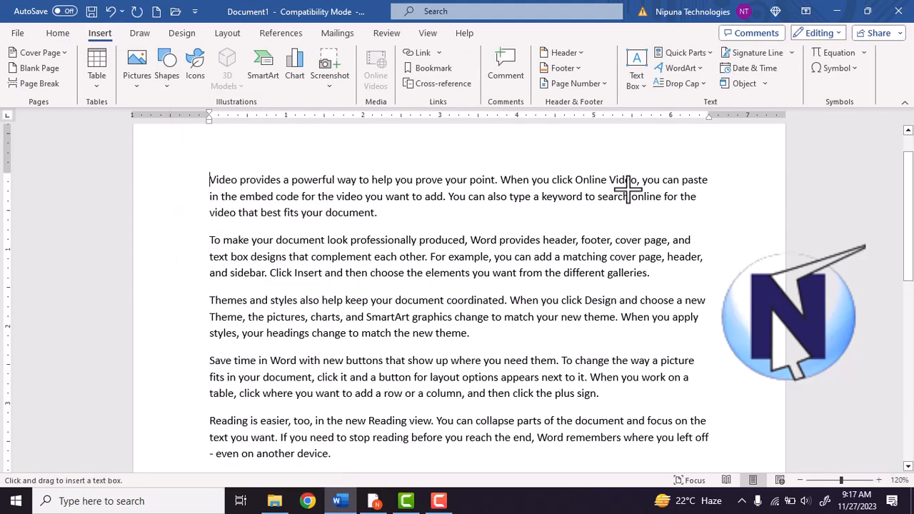
drag(610, 170, 752, 314)
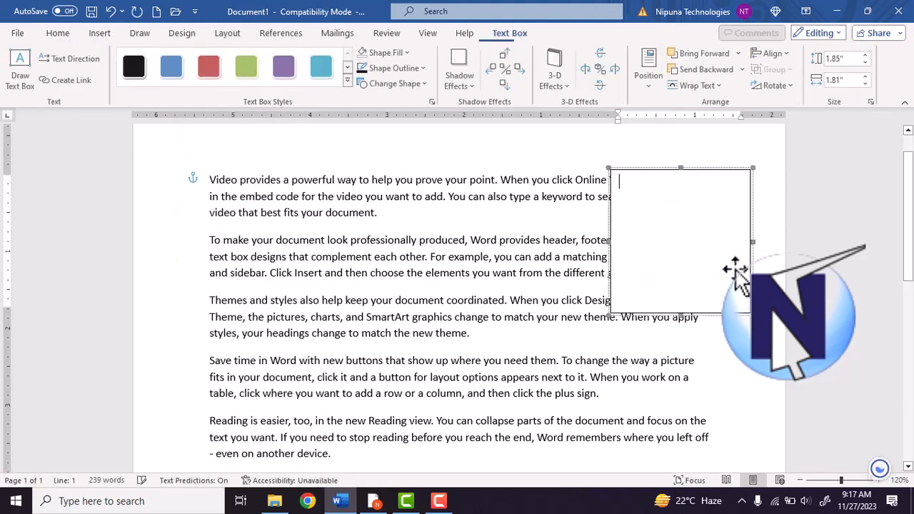
click(714, 171)
key(Delete)
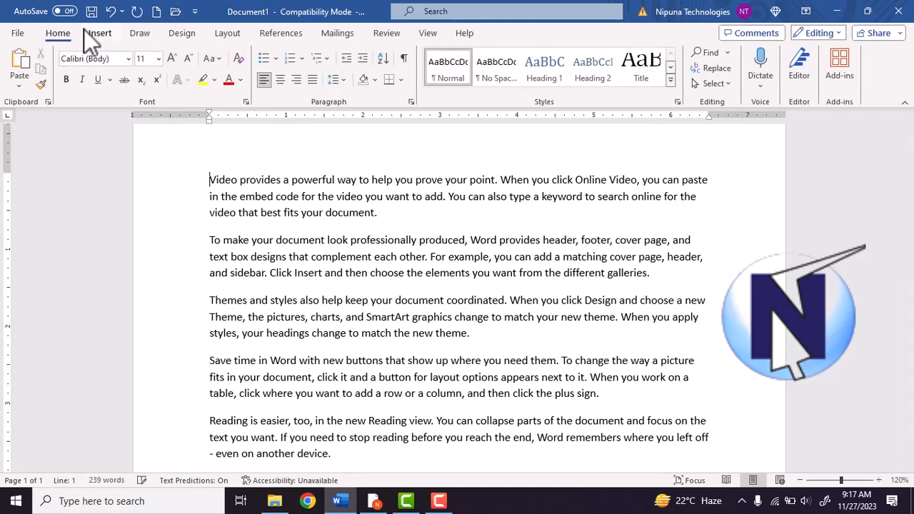
Insert three blank lines above the document's first paragraph
click(99, 33)
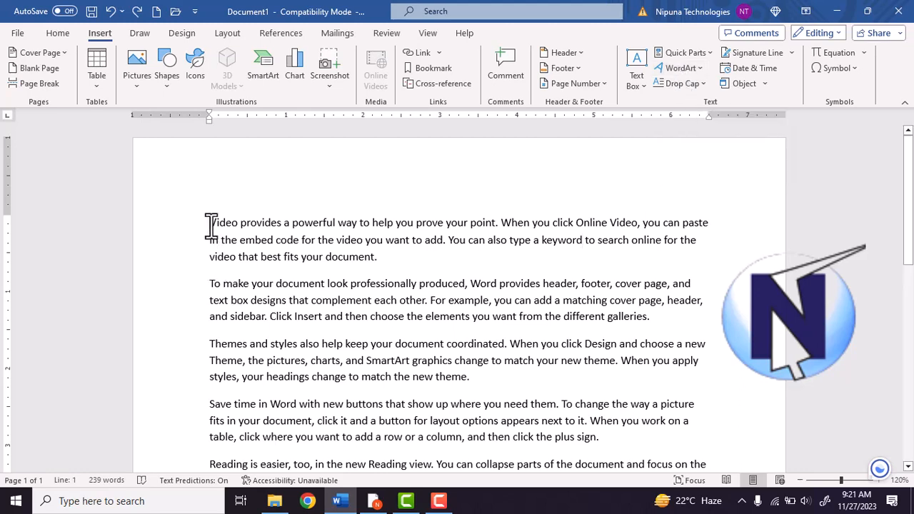
key(Return)
key(Return)
key(Return)
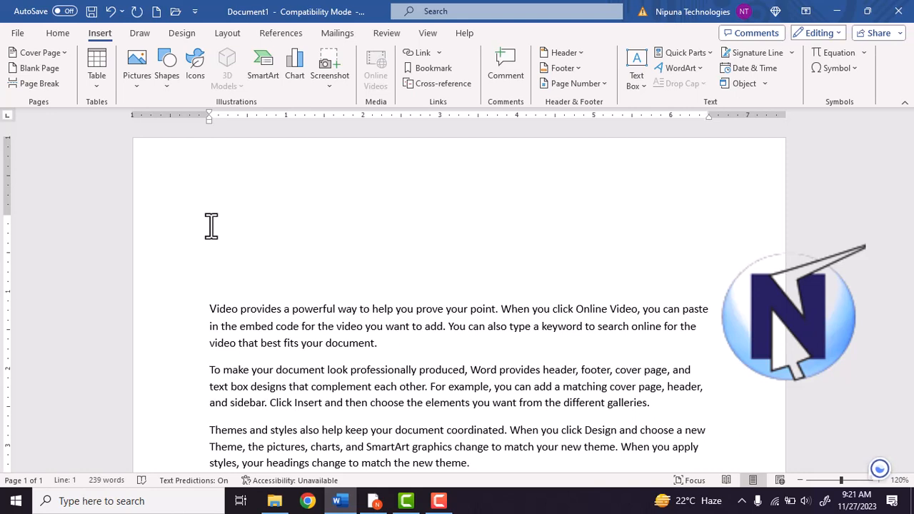
Insert WordArt reading "Nipuna" above the first paragraph, using the rainbow-coloured style with a slanted shadow, in 36 pt Arial Black
click(687, 70)
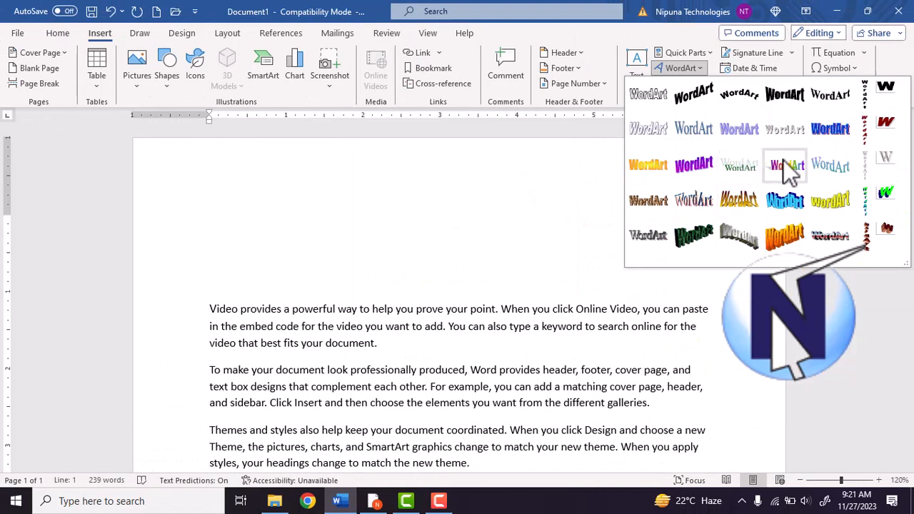
click(794, 173)
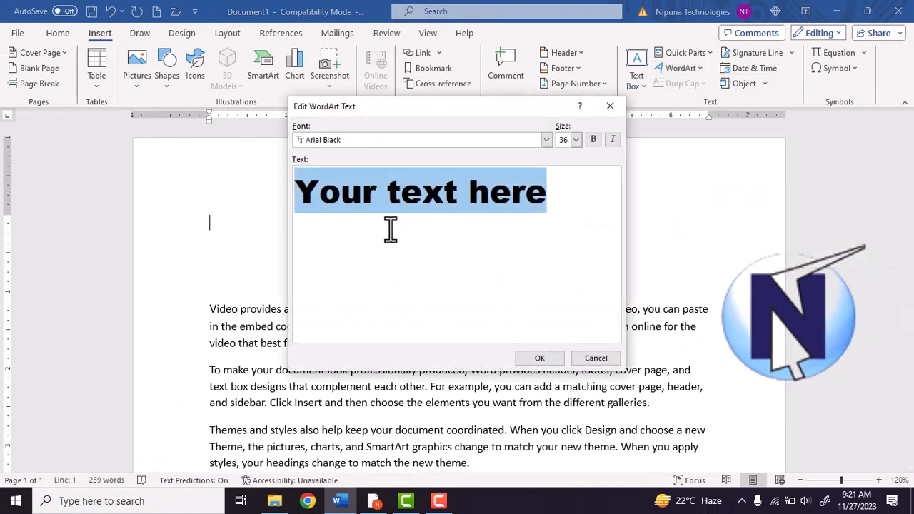
text(nIP)
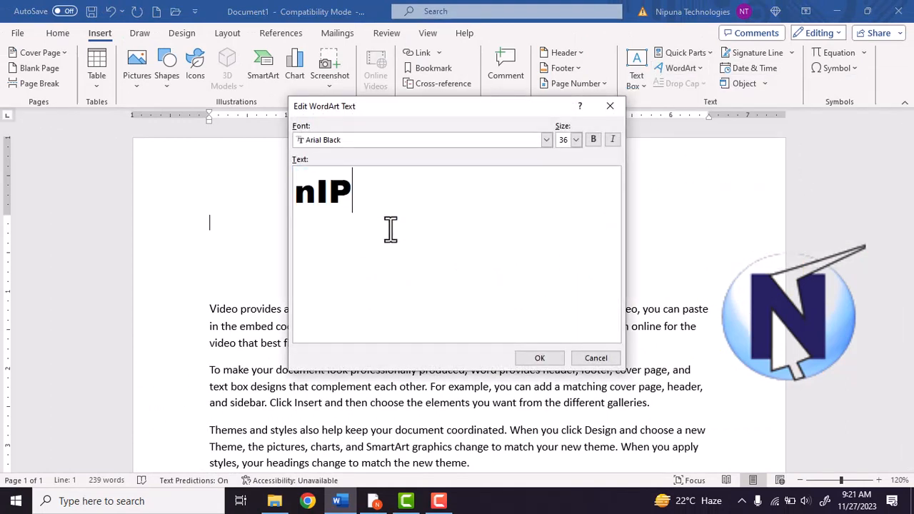
key(BackSpace)
key(BackSpace)
key(BackSpace)
text(Nipuna)
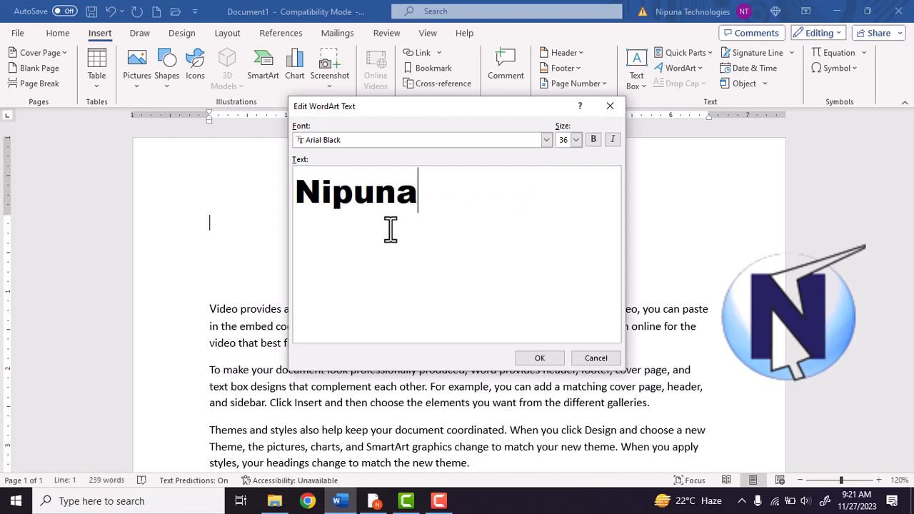
click(540, 359)
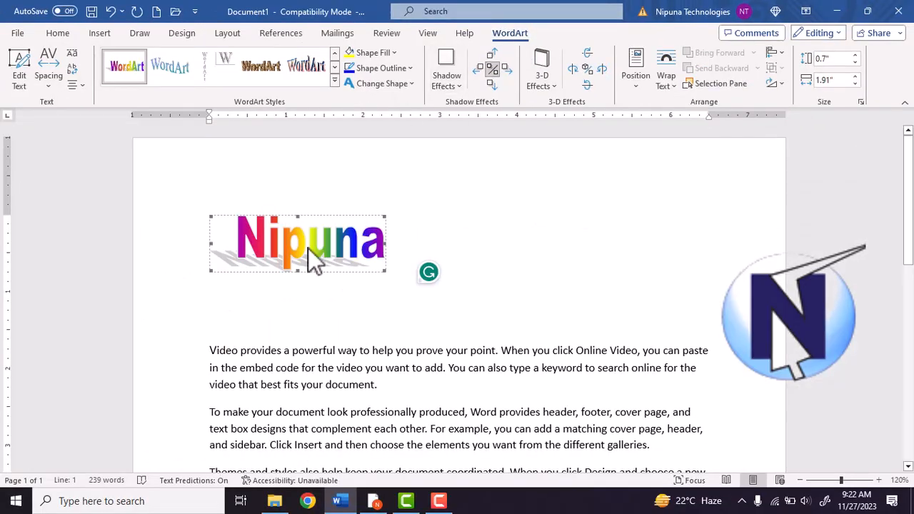
Change the WordArt text to "Nipuna Technologies" and stretch the WordArt to about 4.82" wide
click(21, 81)
click(431, 193)
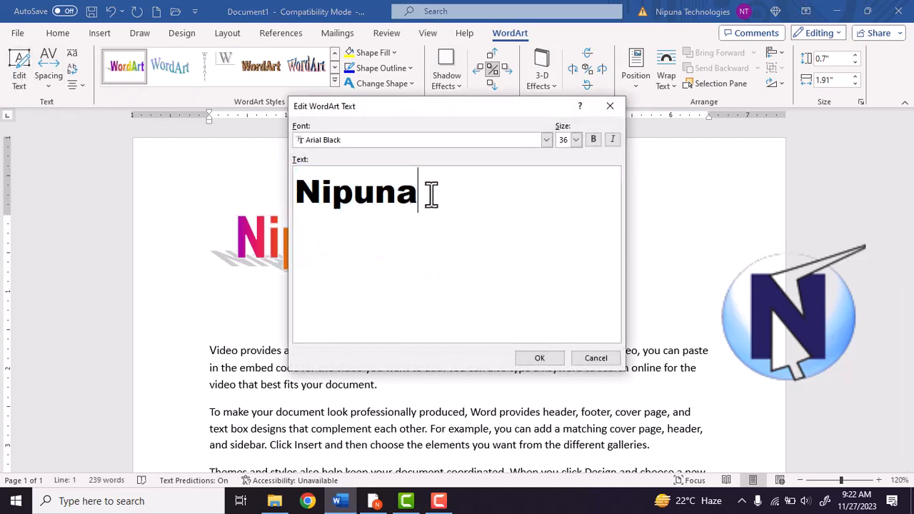
text(Techn)
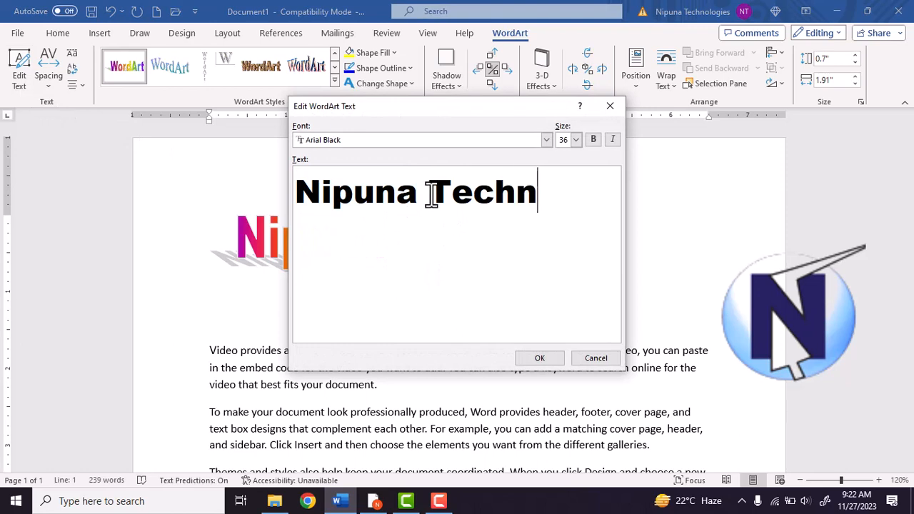
text(ologies)
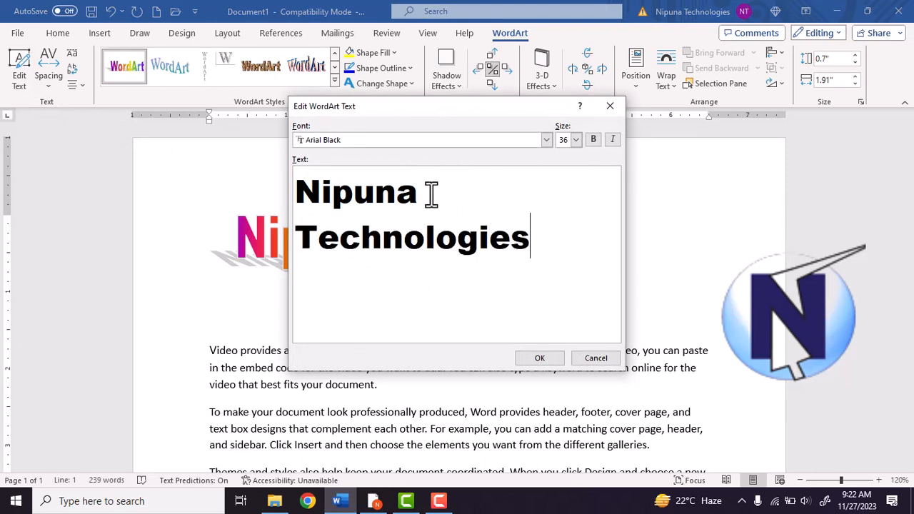
click(546, 360)
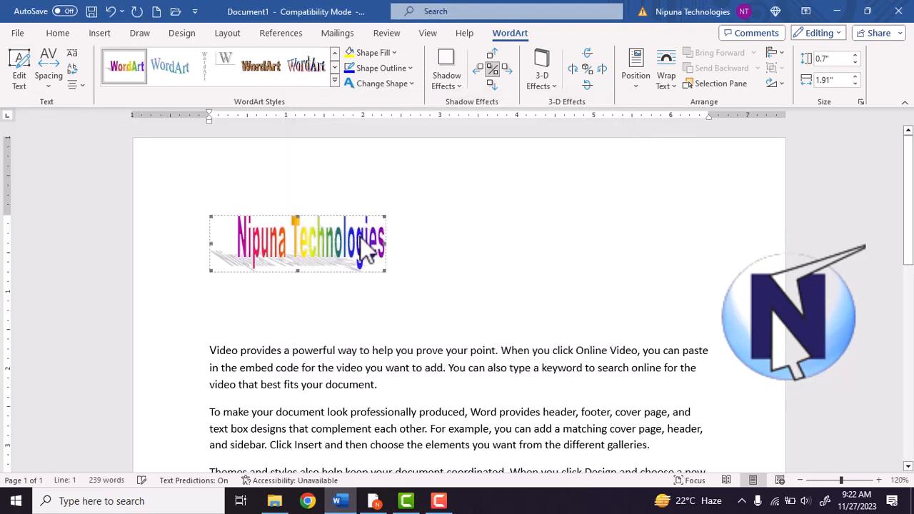
drag(386, 244, 608, 247)
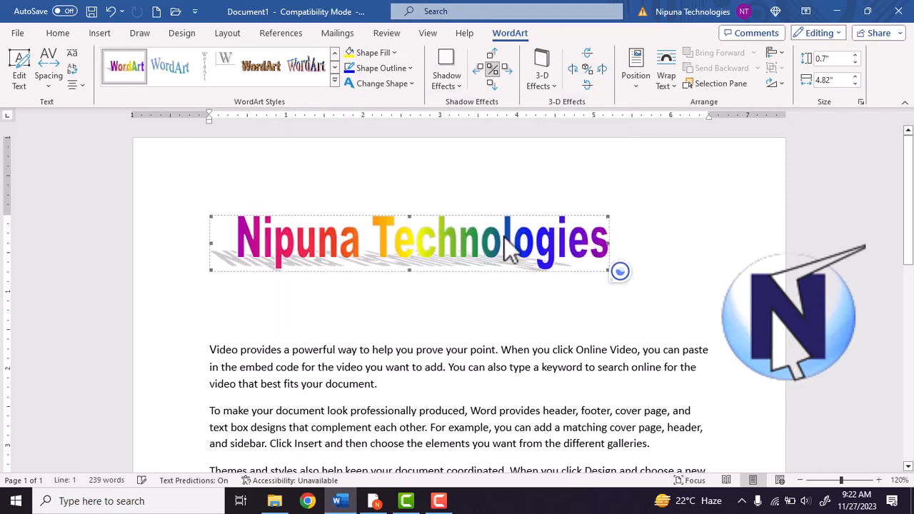
Try Loose and Tight character spacing on the WordArt and return it to Normal
click(43, 77)
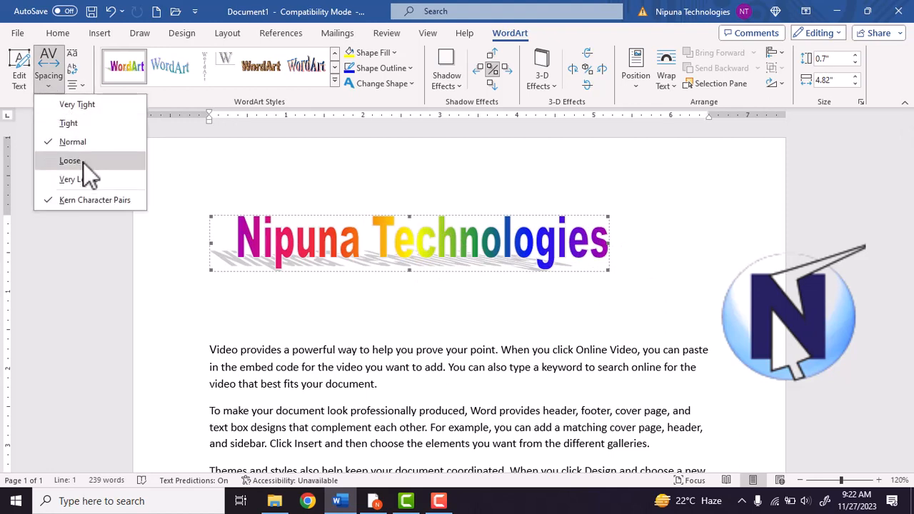
click(83, 160)
click(51, 77)
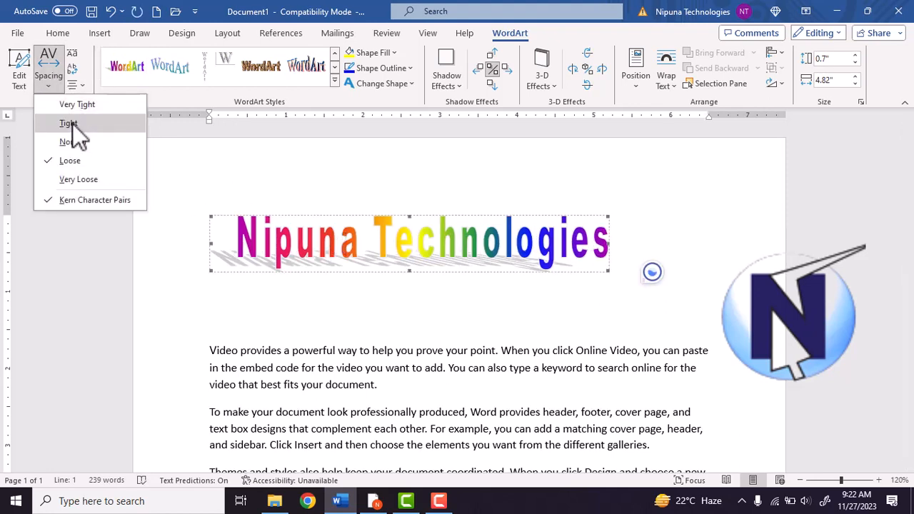
click(74, 123)
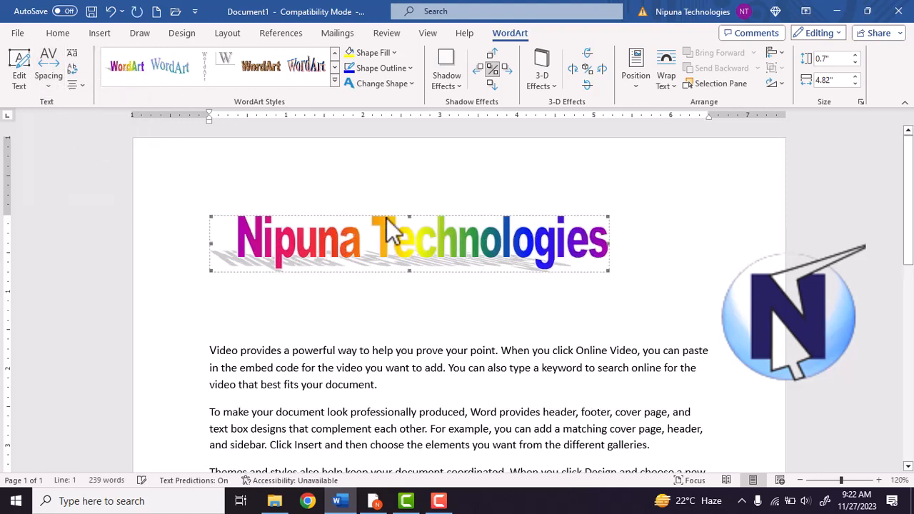
click(48, 77)
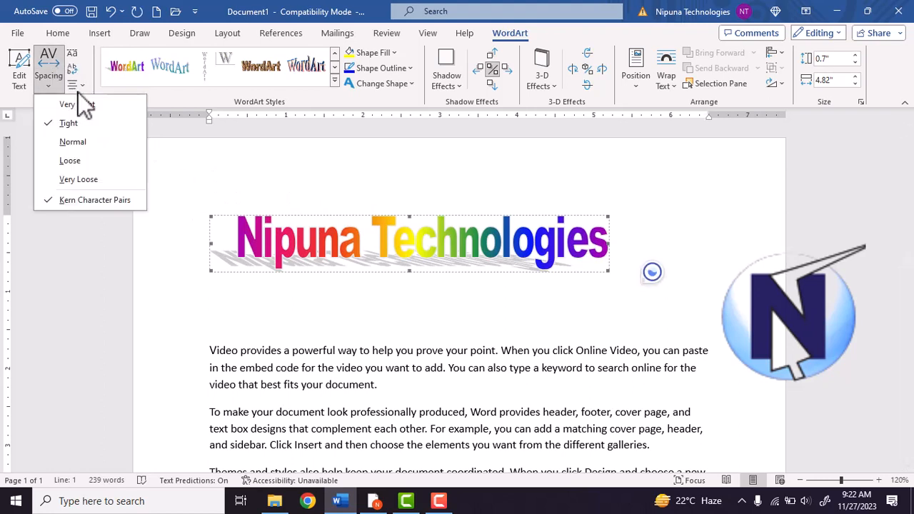
click(87, 160)
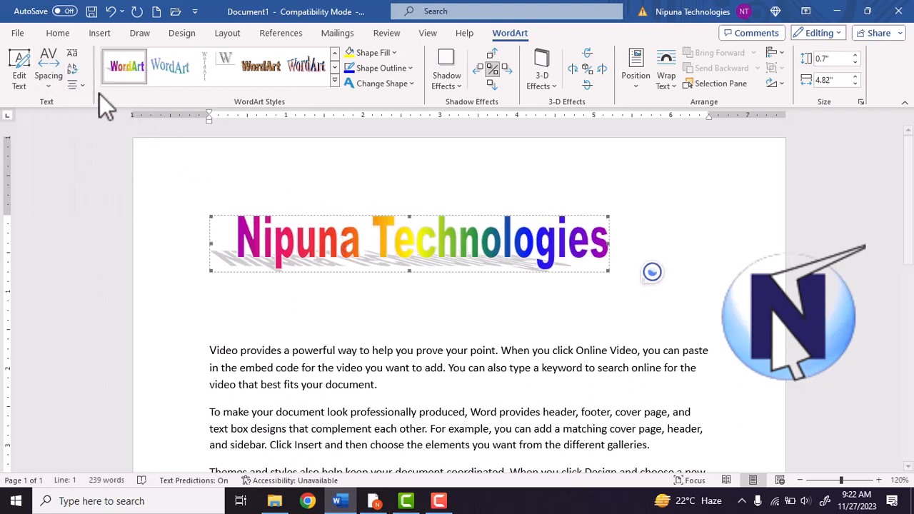
Turn even letter height on and off for the WordArt, and do the same with vertical text
click(72, 55)
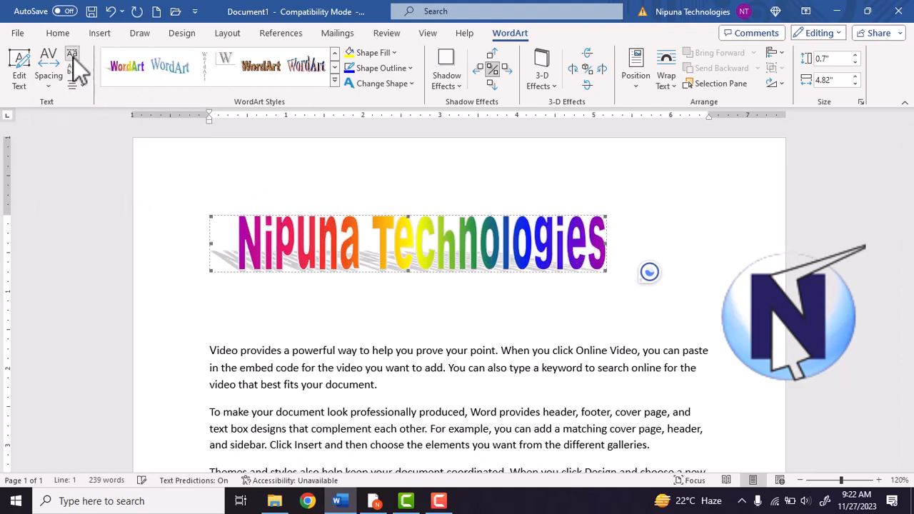
click(72, 57)
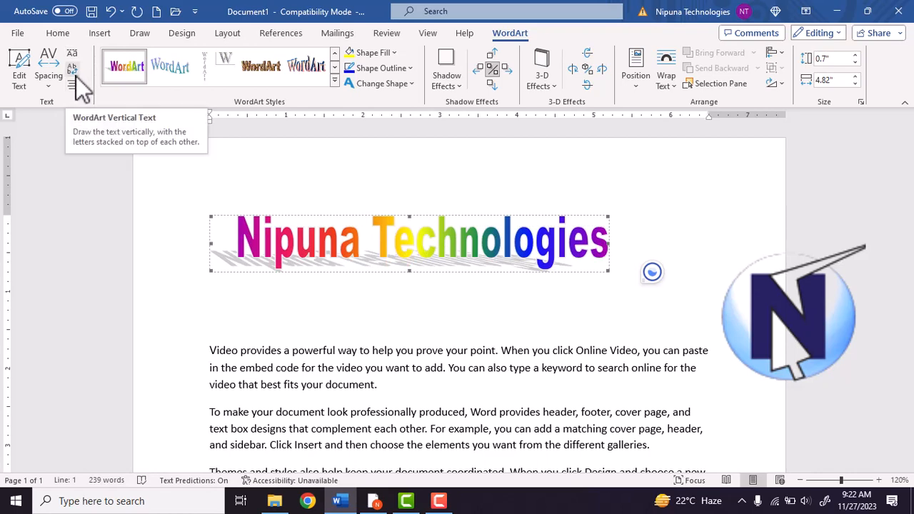
click(72, 72)
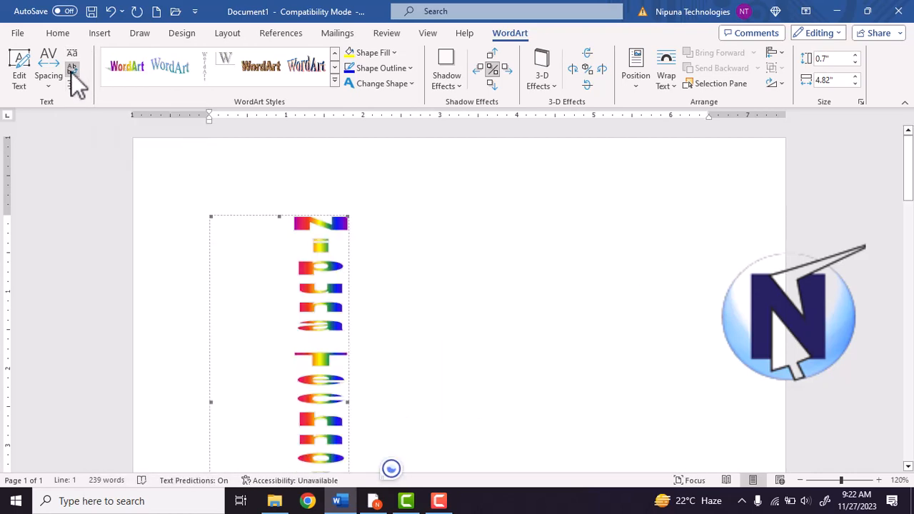
click(71, 72)
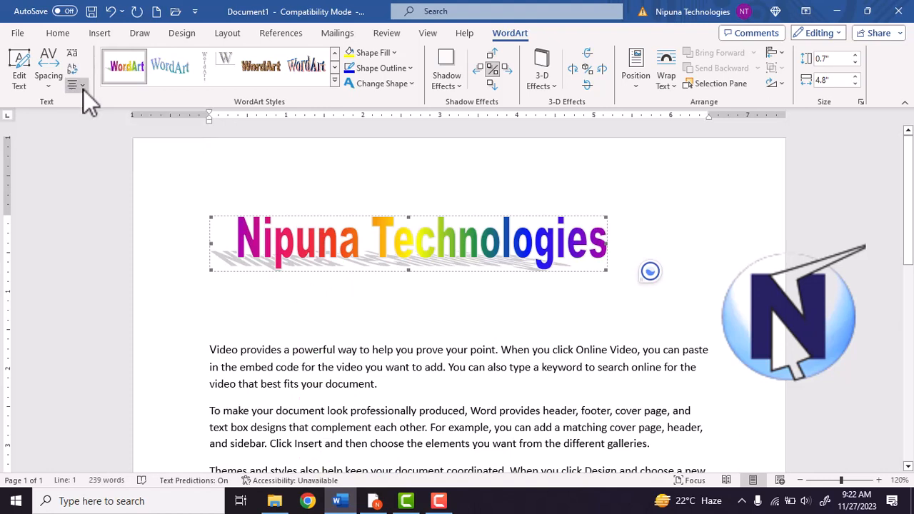
Choose a text alignment for the WordArt and restyle it, trying the light blue style before applying the slanted gold style with a shadow
click(72, 84)
click(109, 143)
click(334, 79)
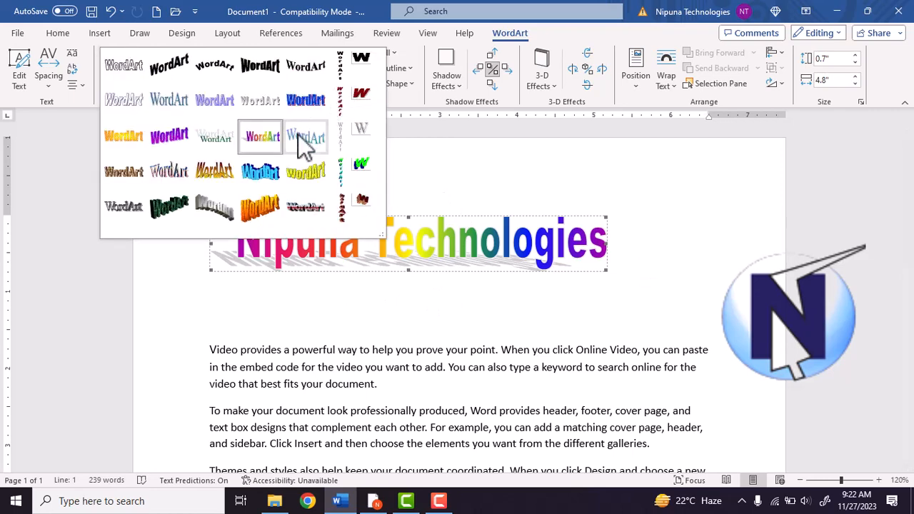
click(302, 143)
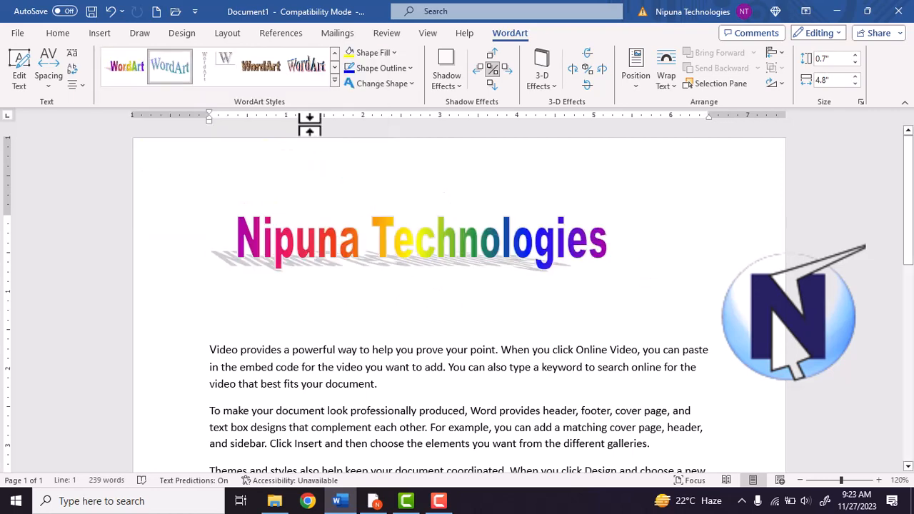
click(335, 83)
click(229, 177)
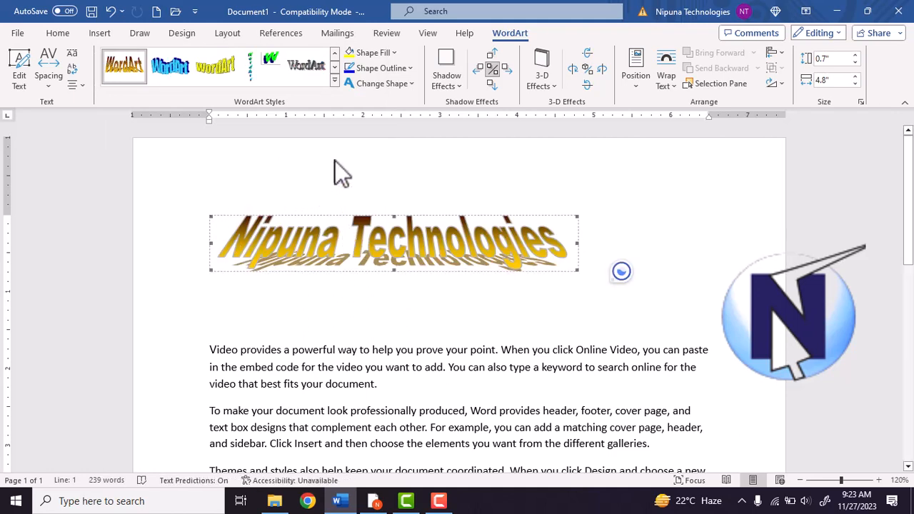
Fill the WordArt with the blue theme color, and replace it with the custom yellow #E3F21A
click(400, 55)
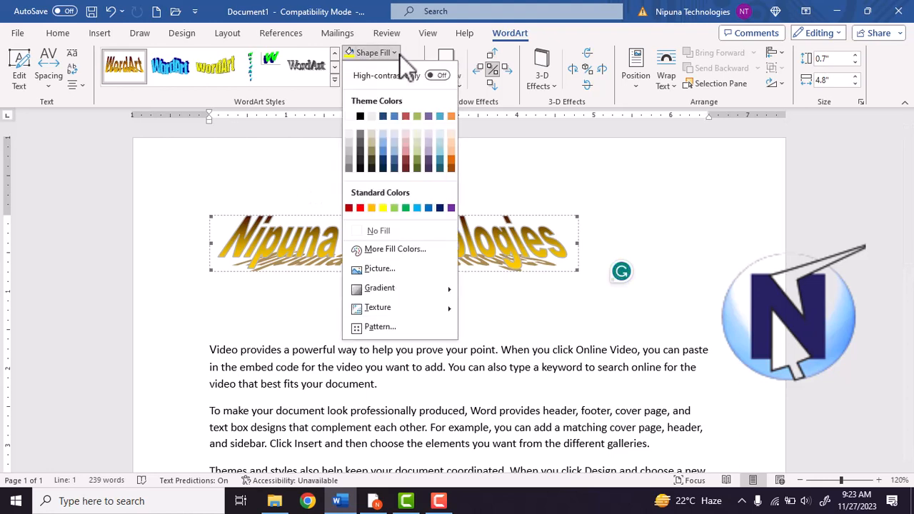
click(395, 118)
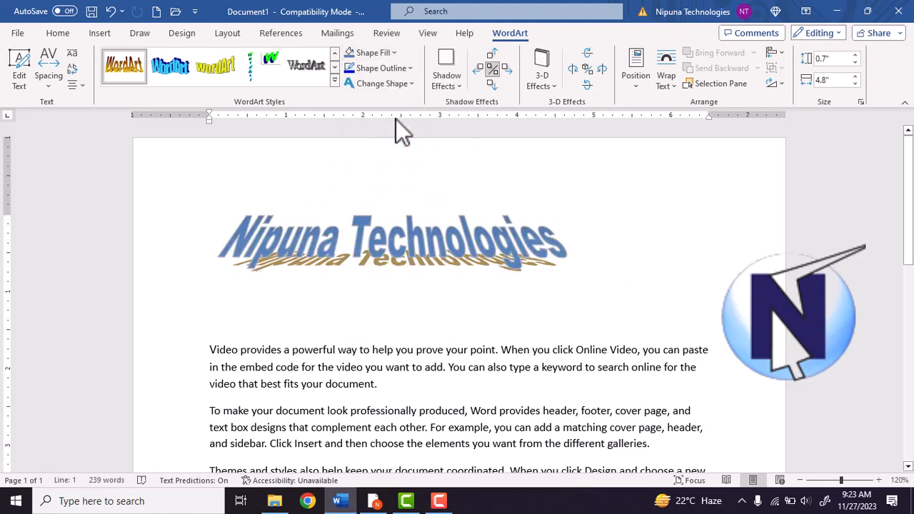
click(396, 56)
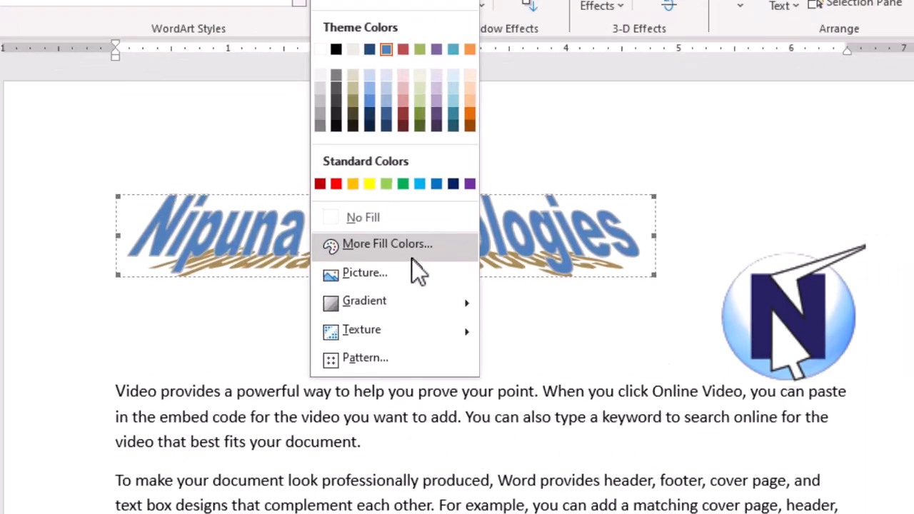
click(410, 251)
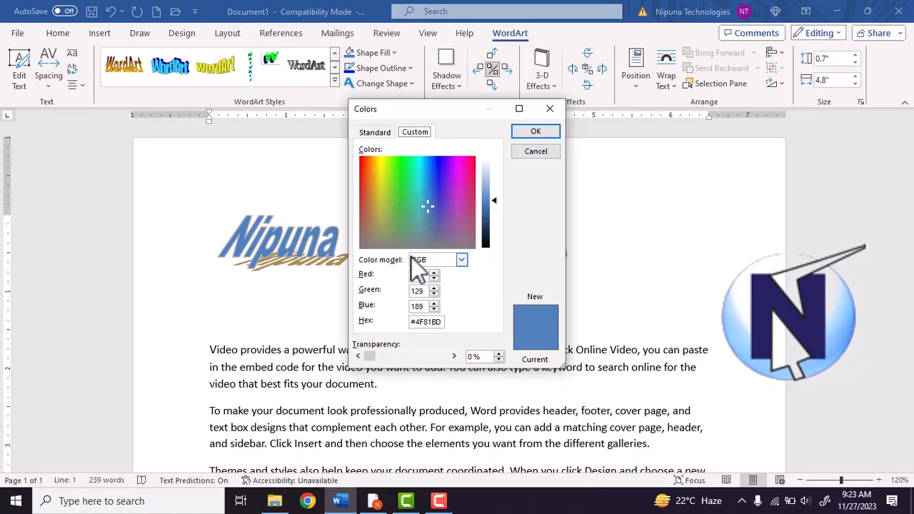
drag(412, 211, 382, 168)
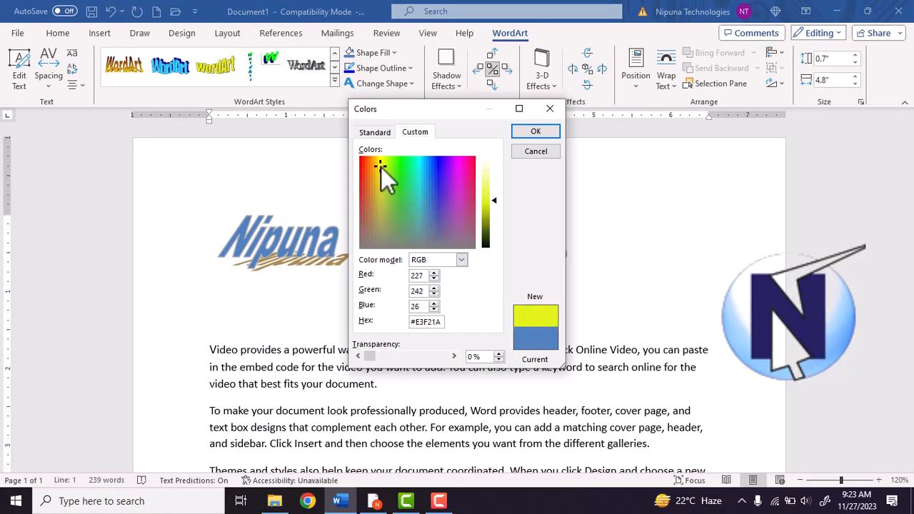
click(537, 133)
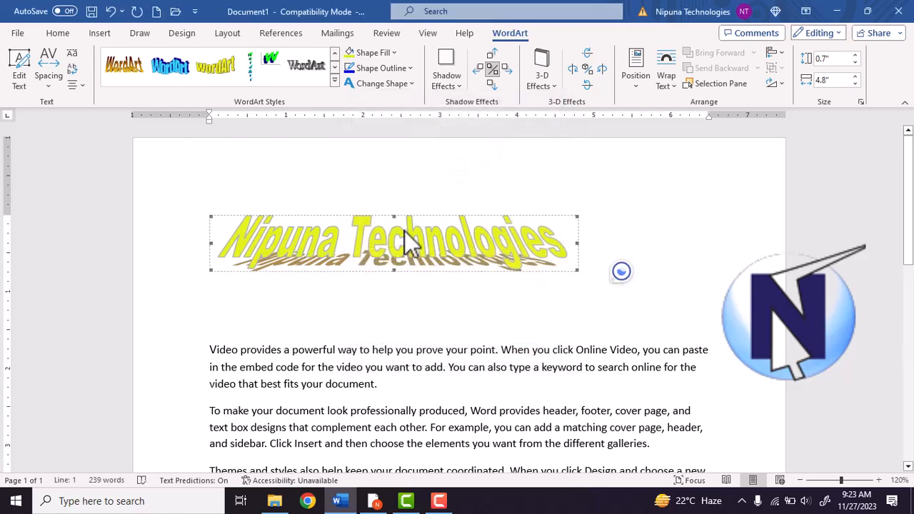
Fill the WordArt with the picture 73330640-water-drops-on-green-background from the Downloads folder
click(392, 55)
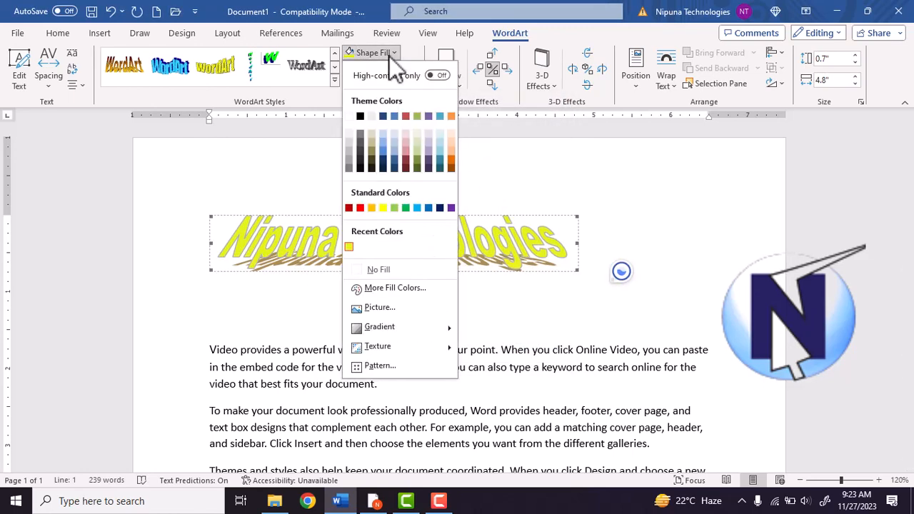
click(392, 307)
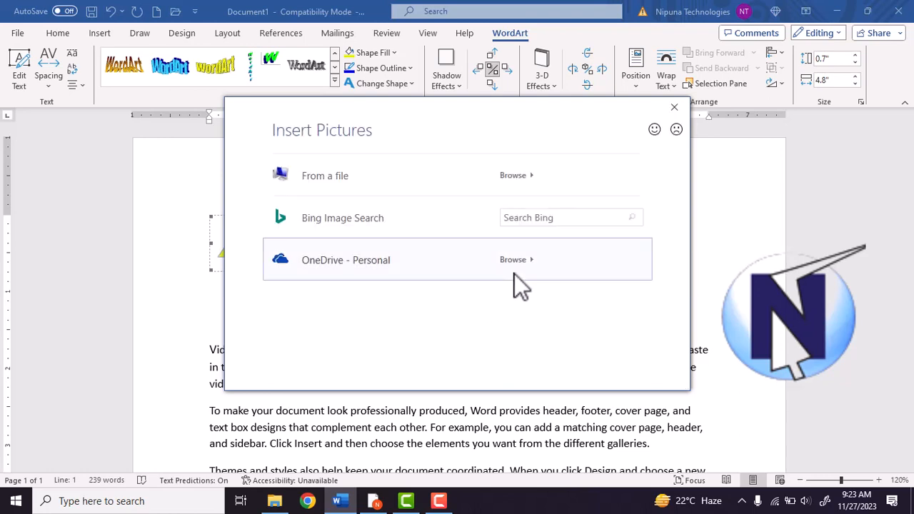
click(335, 183)
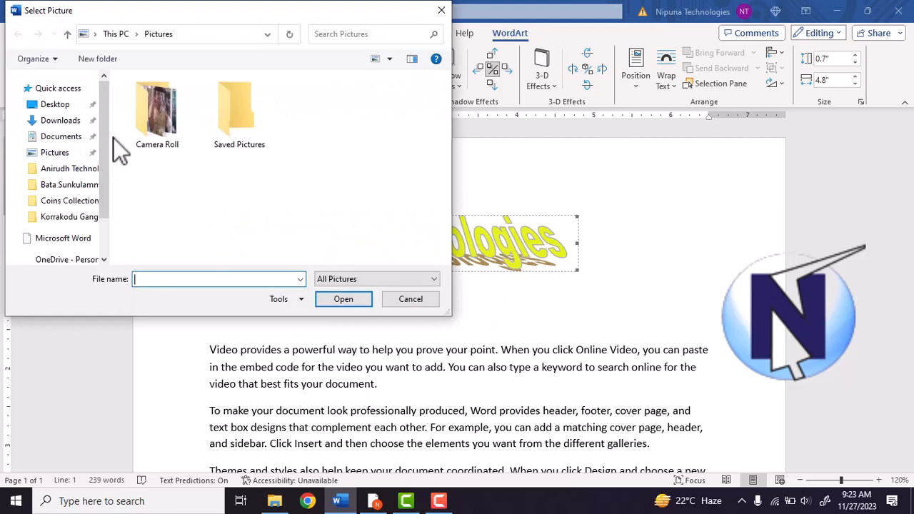
click(163, 133)
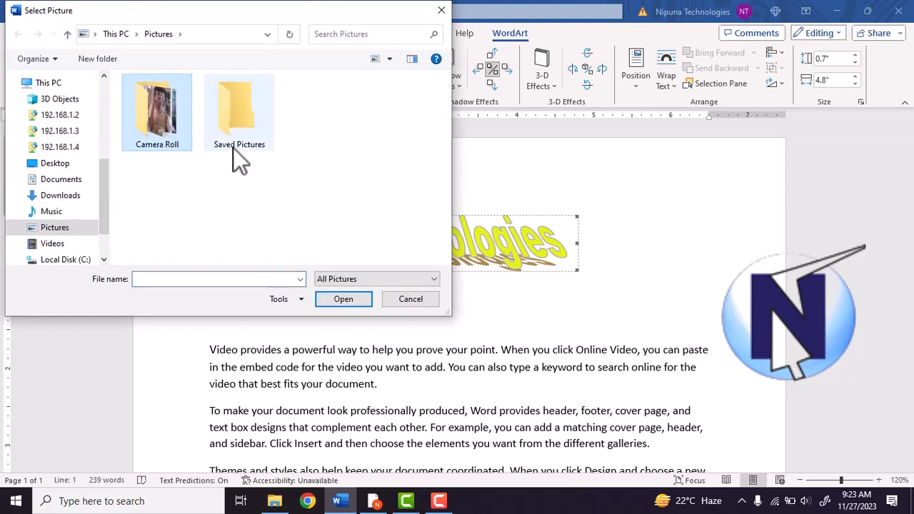
click(66, 195)
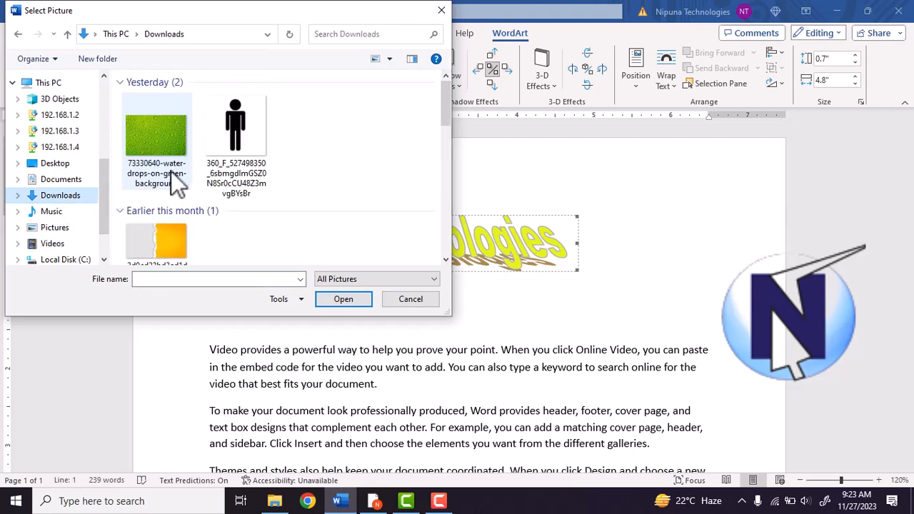
click(157, 215)
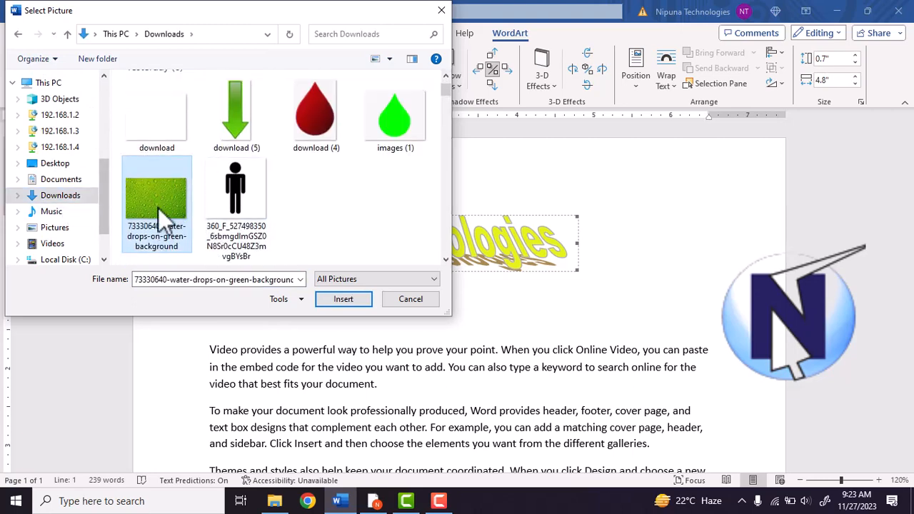
click(329, 300)
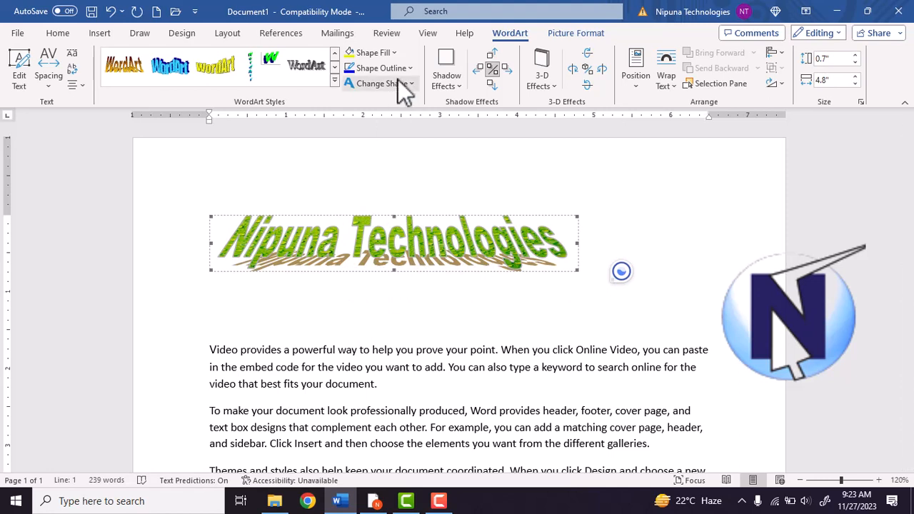
Fill the WordArt with the light gradient variation that radiates from the center
click(392, 54)
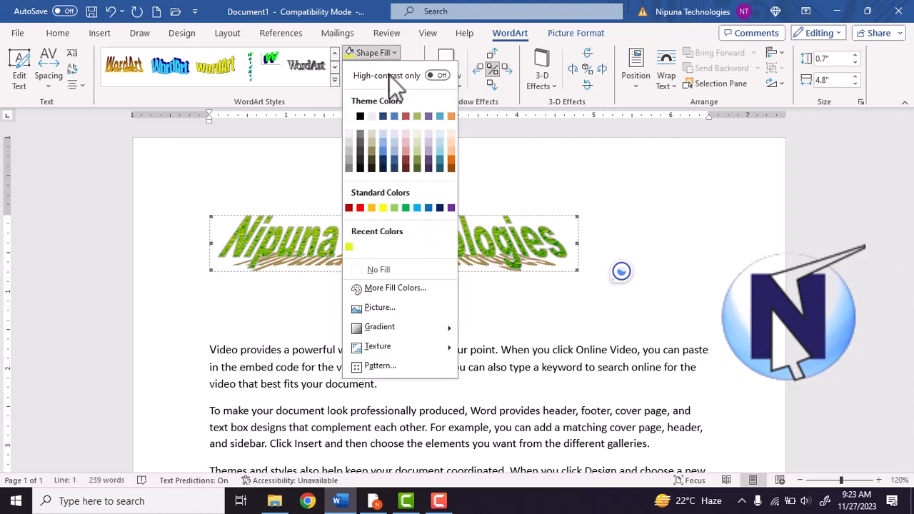
mouse_move(390, 329)
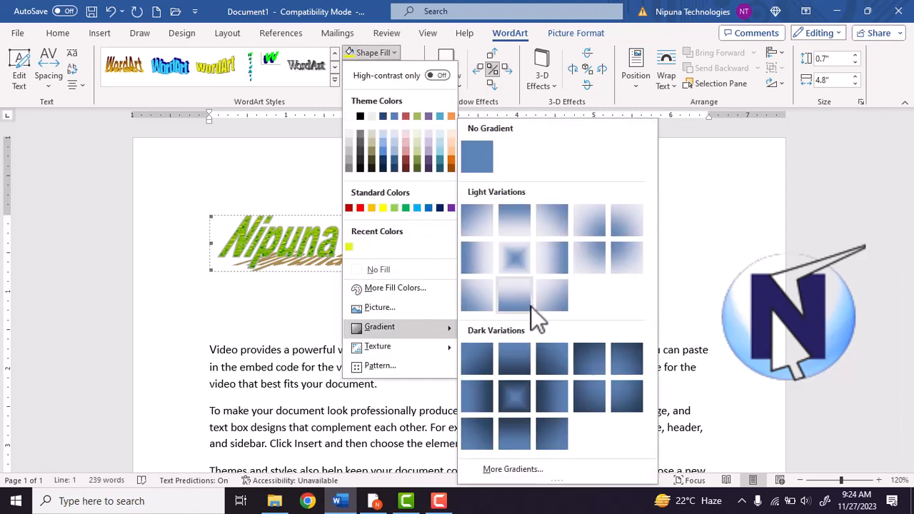
click(516, 258)
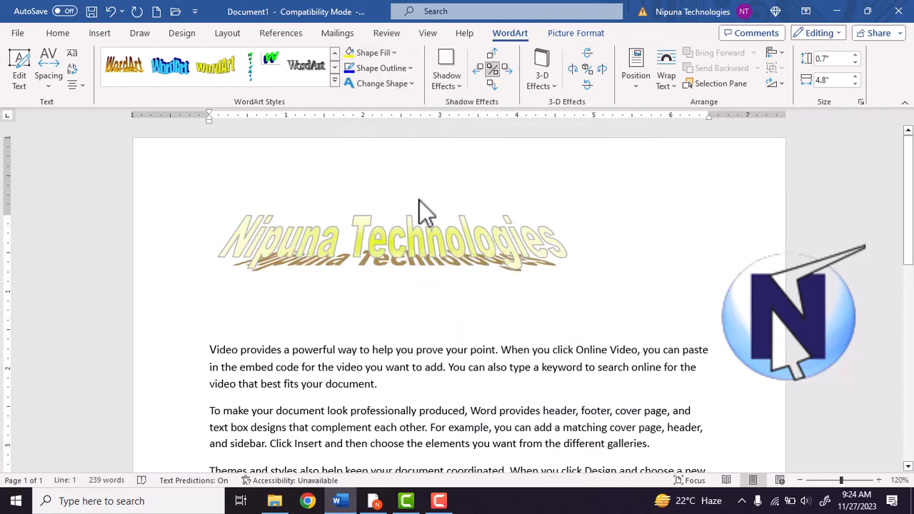
Fill the WordArt with the fossil fish texture, and replace it with the dark blue theme color
click(388, 57)
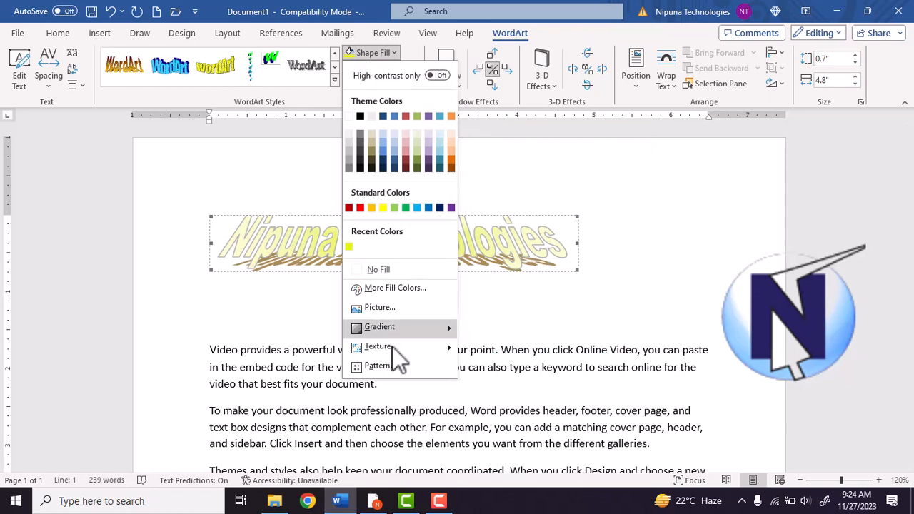
mouse_move(392, 347)
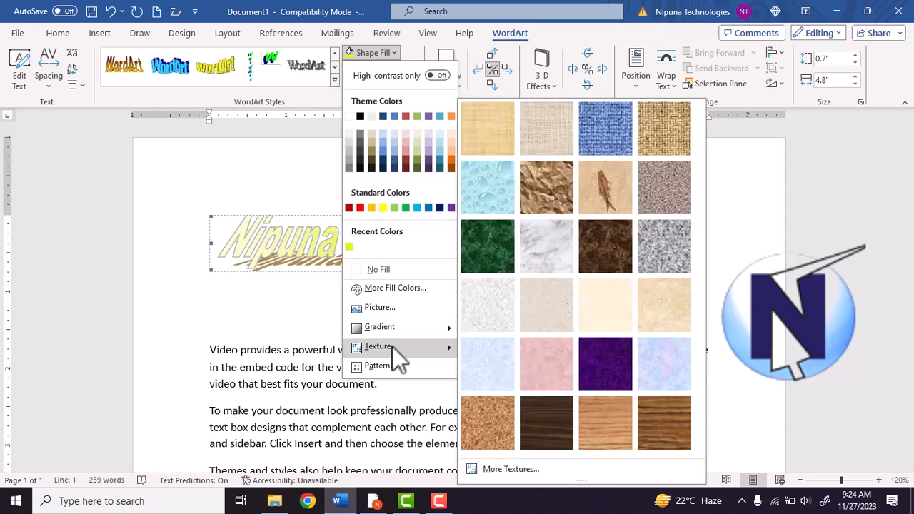
click(591, 196)
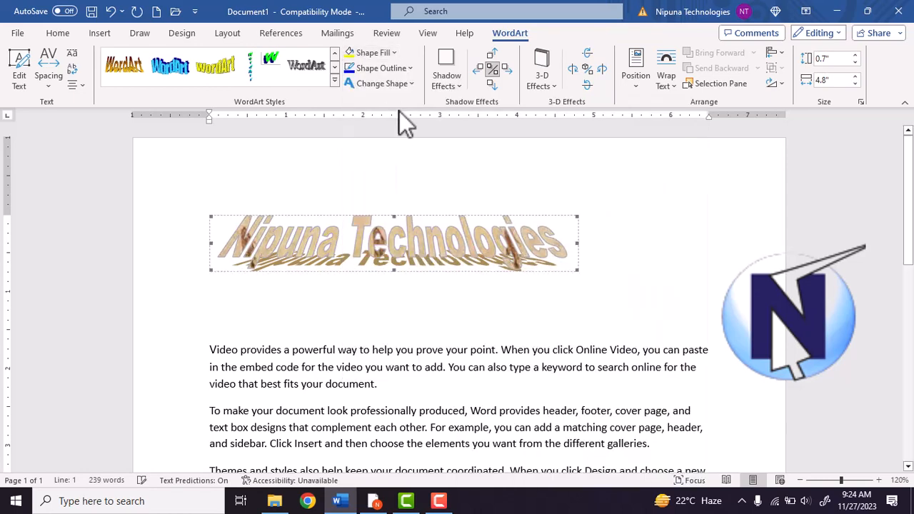
click(379, 52)
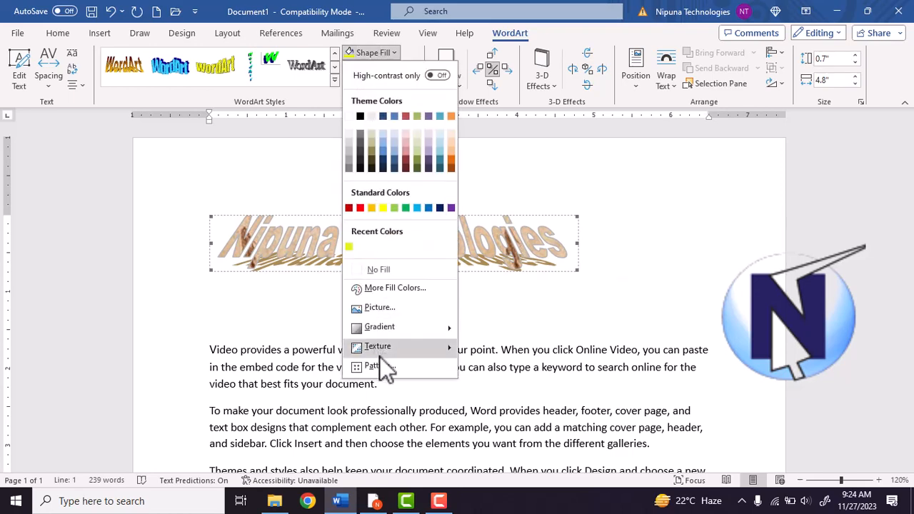
mouse_move(399, 349)
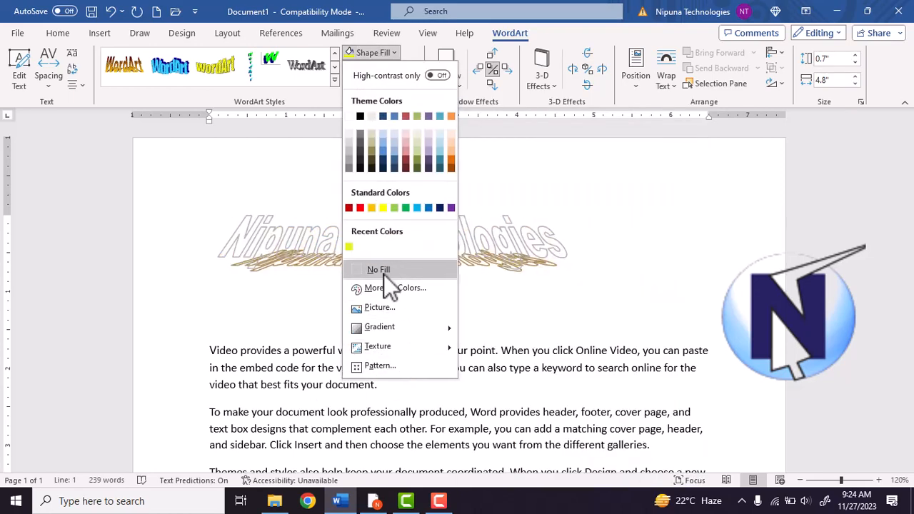
click(380, 117)
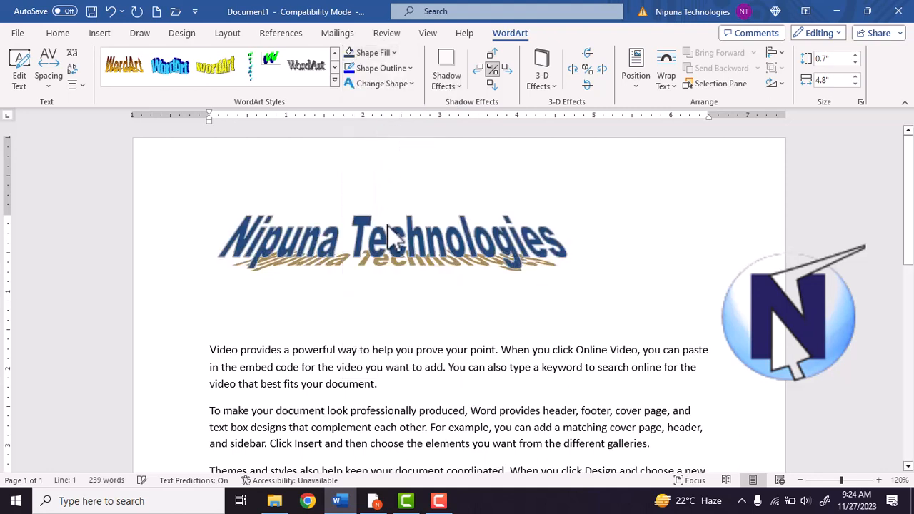
Apply the yellow wavy WordArt style with a shadow, and color its outline standard purple
click(221, 70)
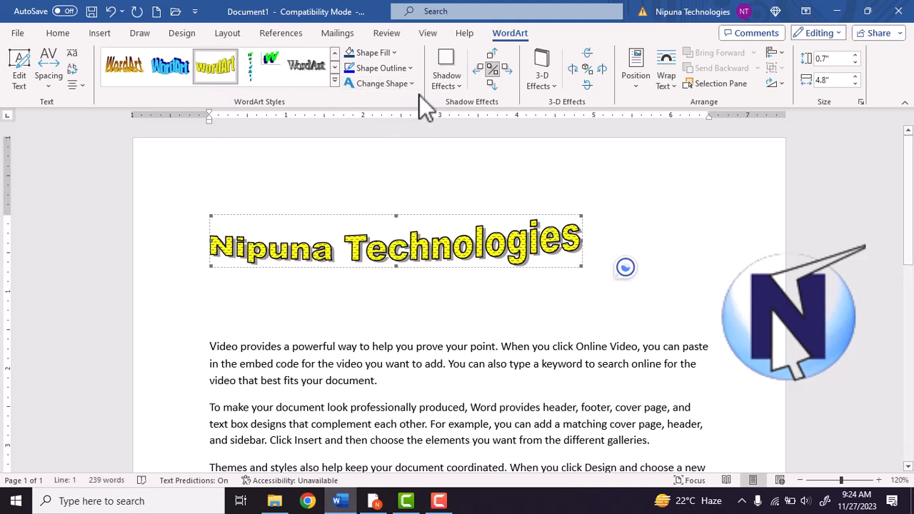
click(400, 70)
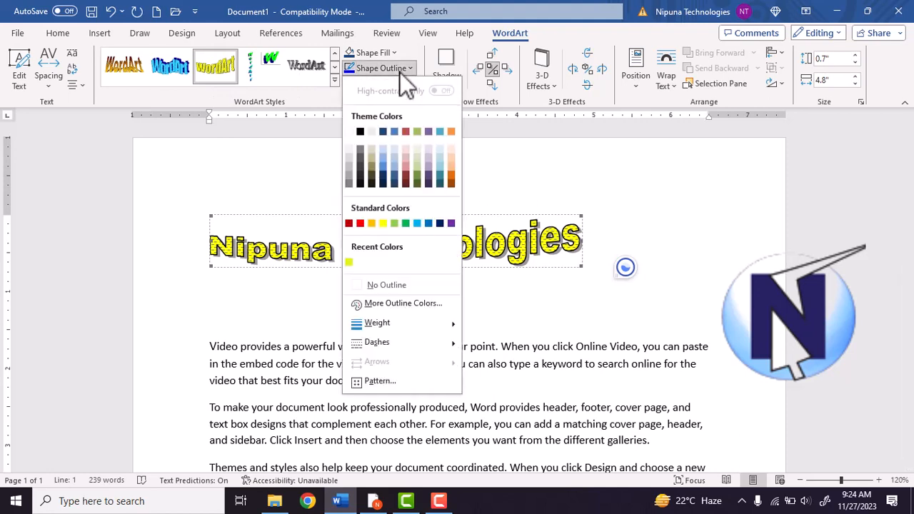
click(452, 223)
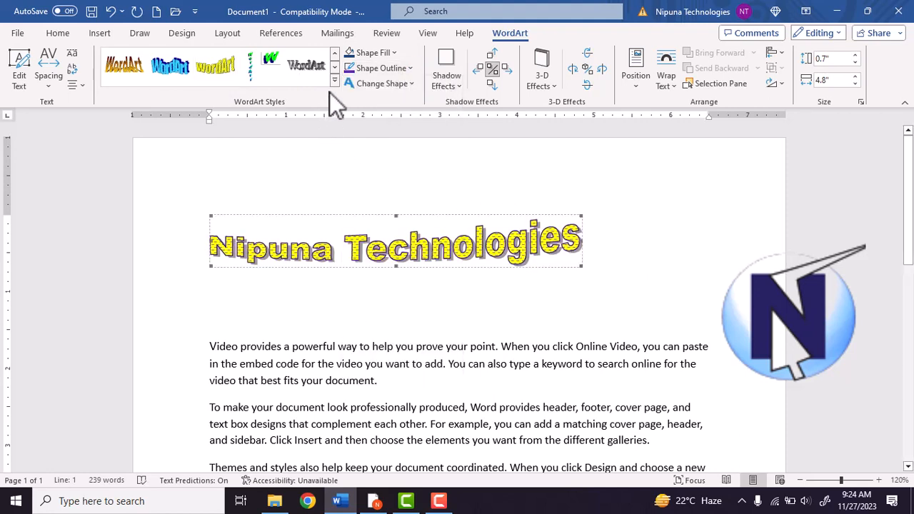
Set the WordArt's outline weight to 4½ pt
click(367, 70)
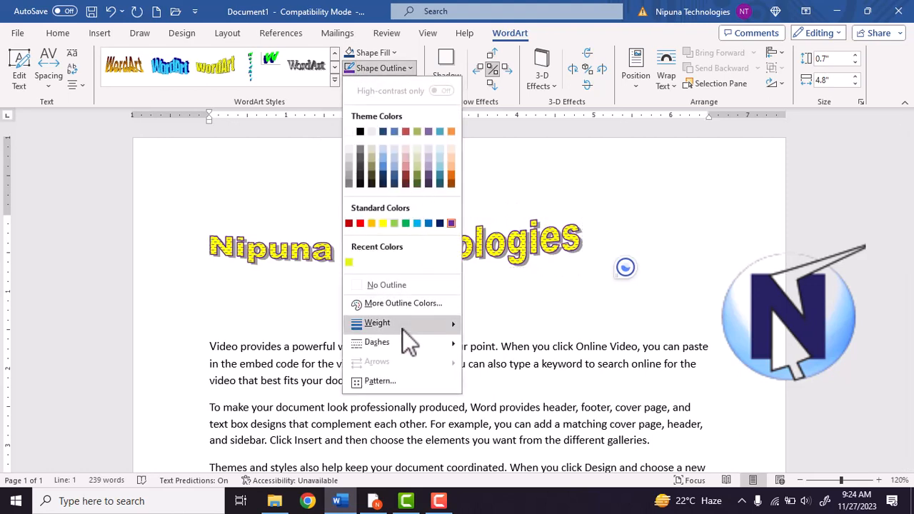
mouse_move(402, 329)
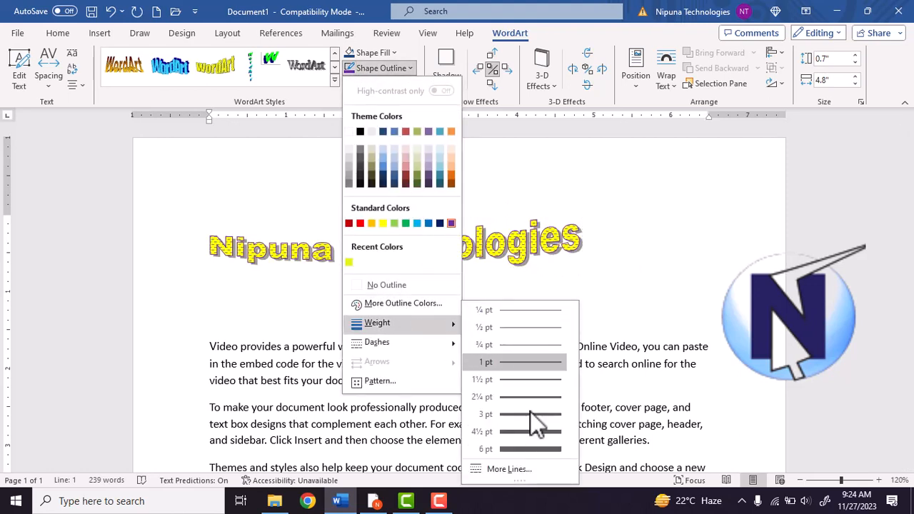
click(468, 416)
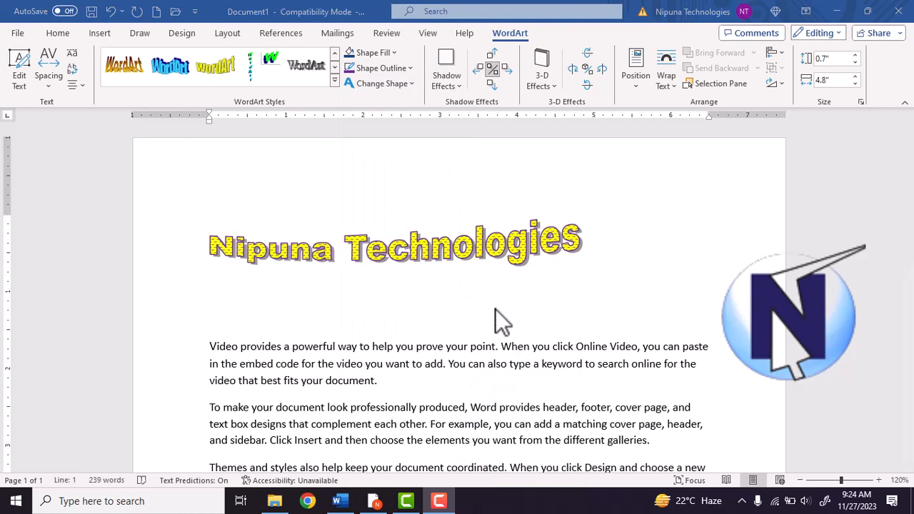
click(399, 82)
click(400, 71)
click(399, 71)
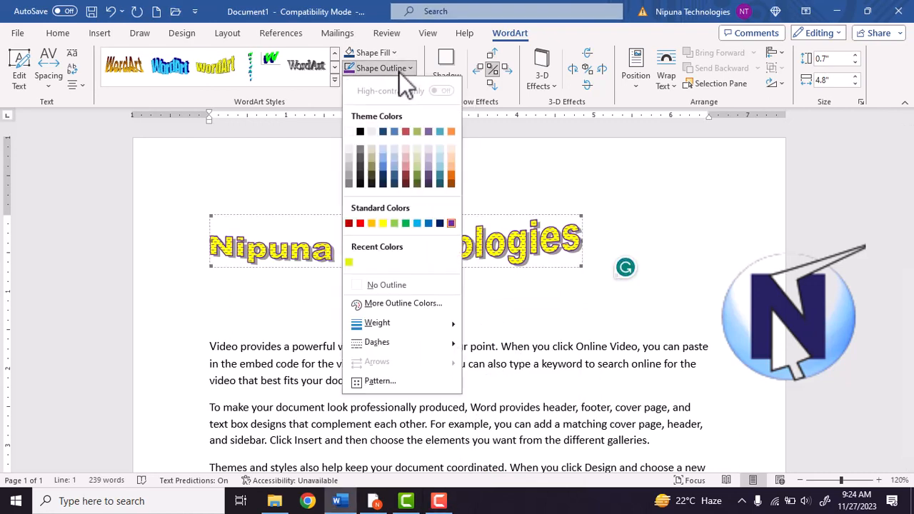
mouse_move(415, 322)
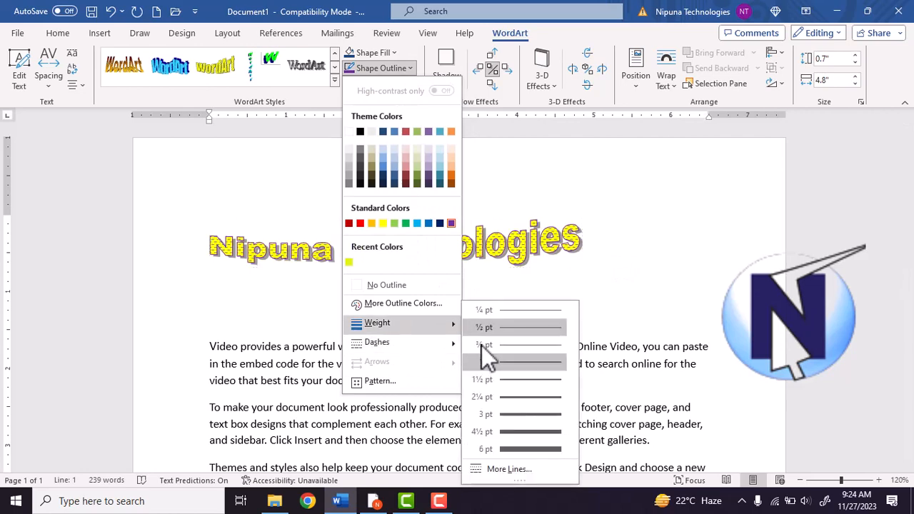
click(537, 431)
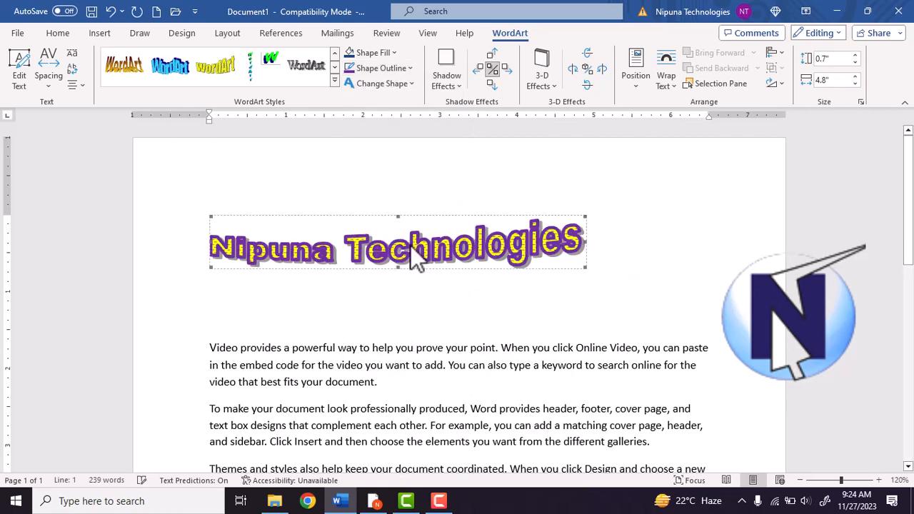
Thin the WordArt's outline to a weight of ½ pt
click(408, 67)
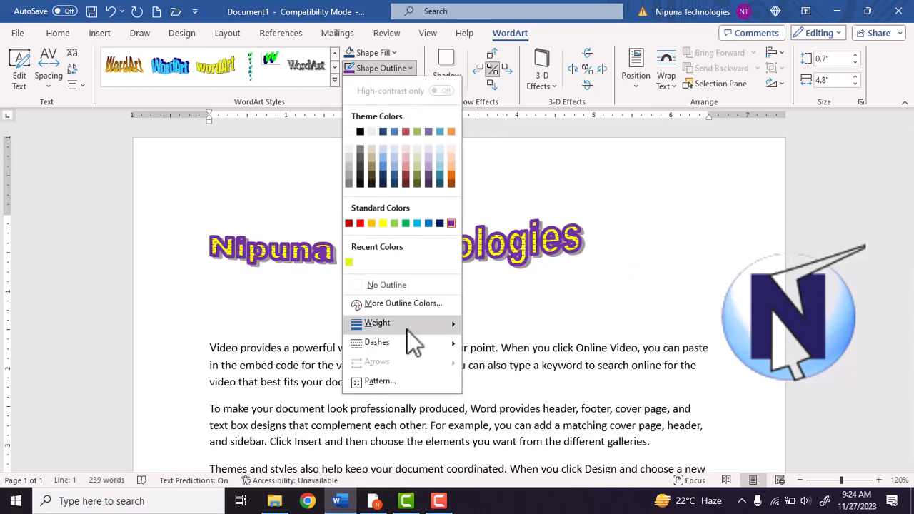
mouse_move(407, 330)
click(505, 327)
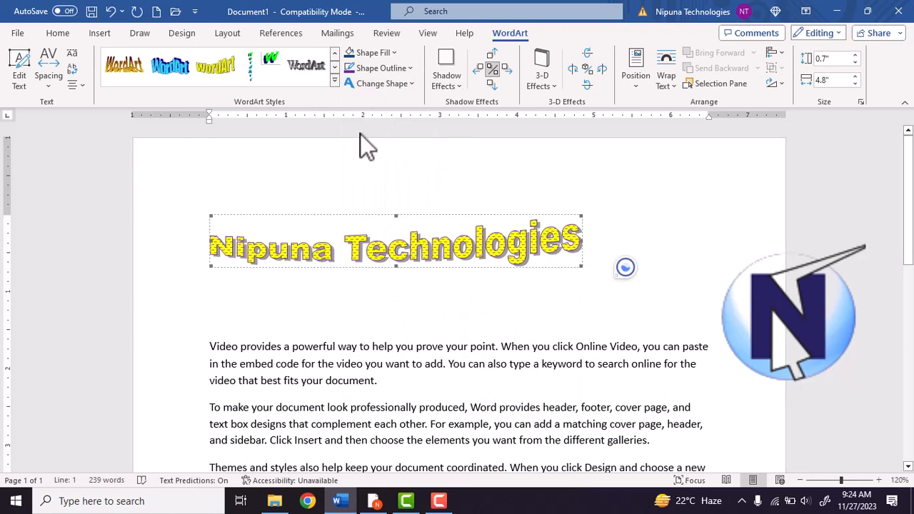
Try several warp shapes on the WordArt, including a curve, an upward slant and the arch in the last row
click(378, 84)
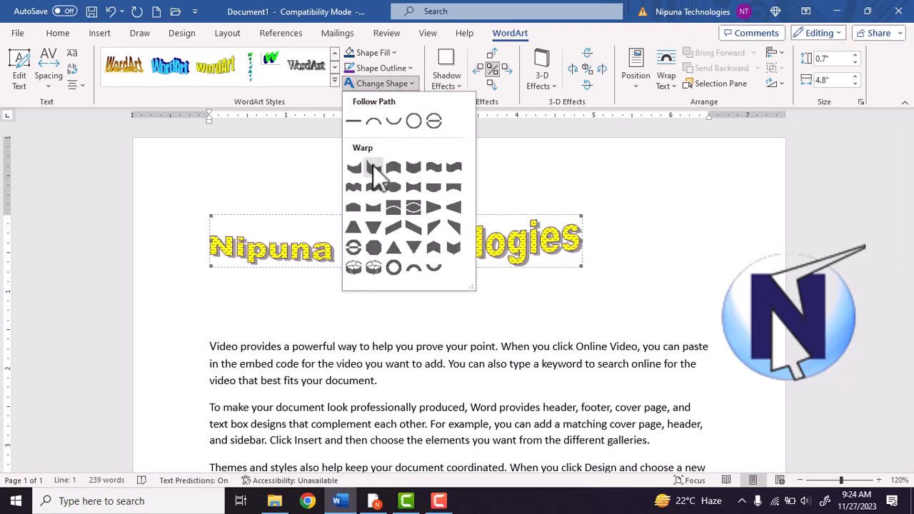
click(373, 168)
click(379, 84)
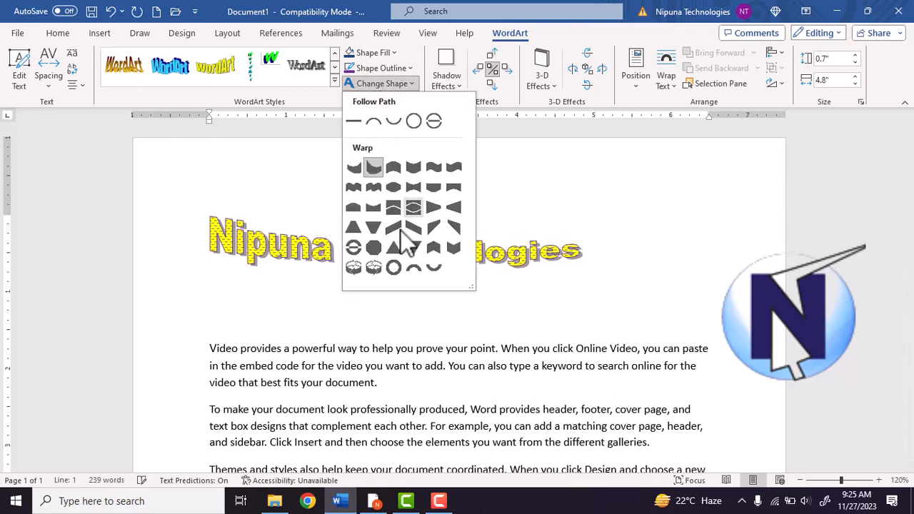
click(403, 228)
click(394, 89)
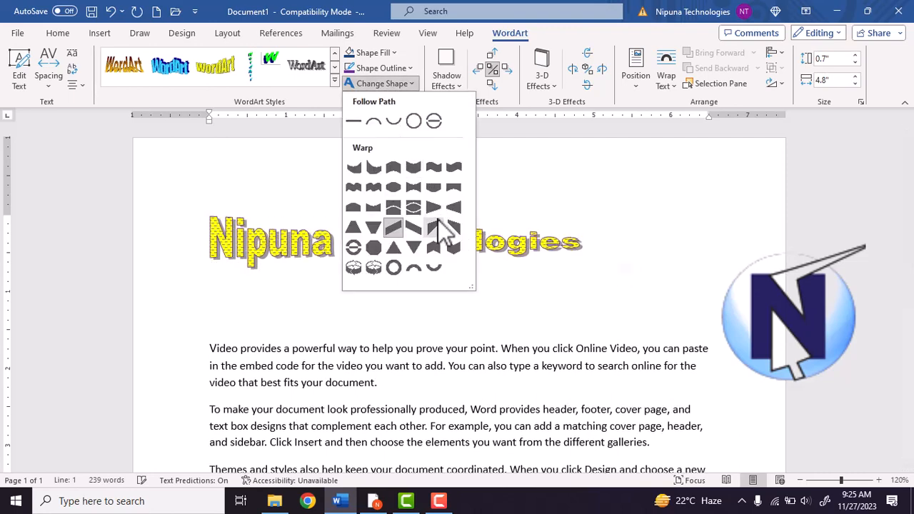
click(433, 242)
click(391, 85)
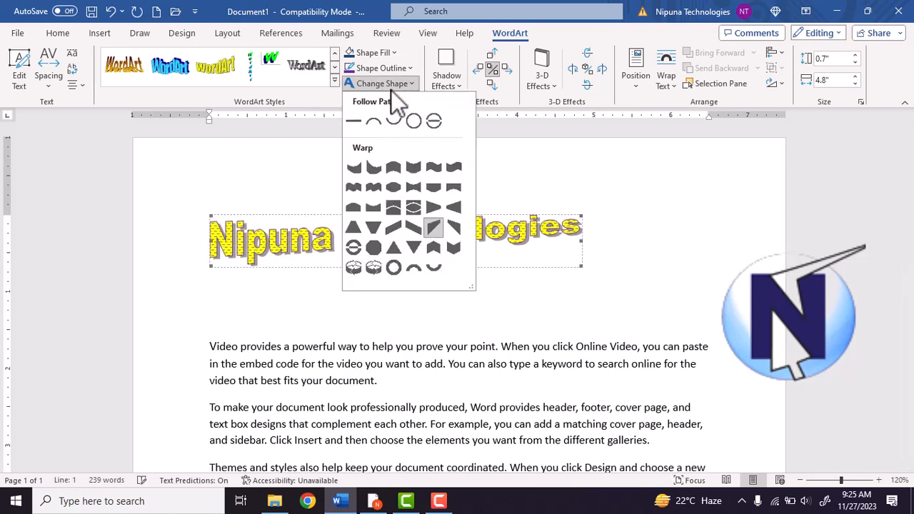
click(417, 217)
click(371, 84)
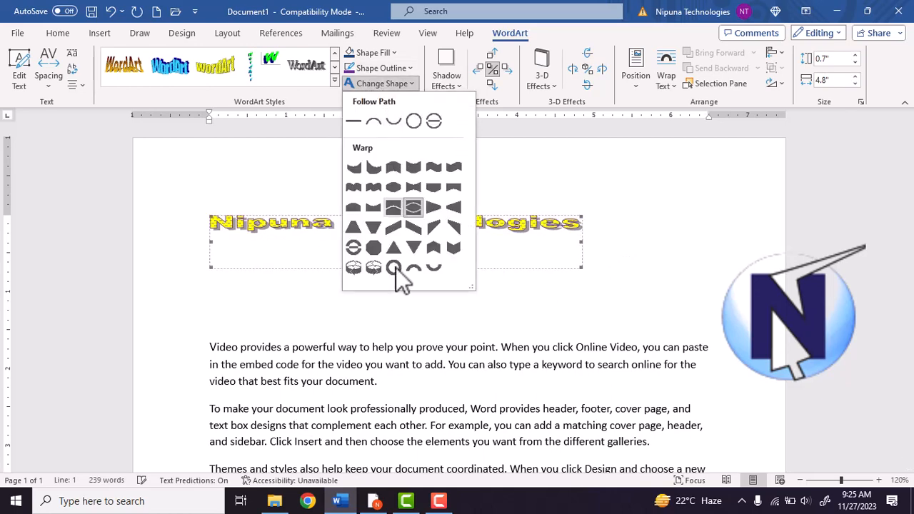
click(420, 269)
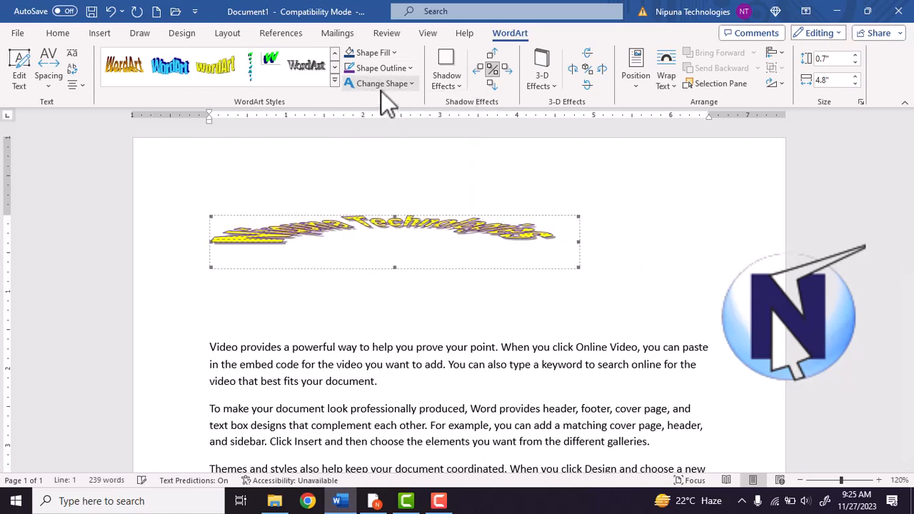
Change the WordArt's shape to the circle path, and replace it with the Plain Text shape
click(381, 85)
click(413, 121)
click(389, 86)
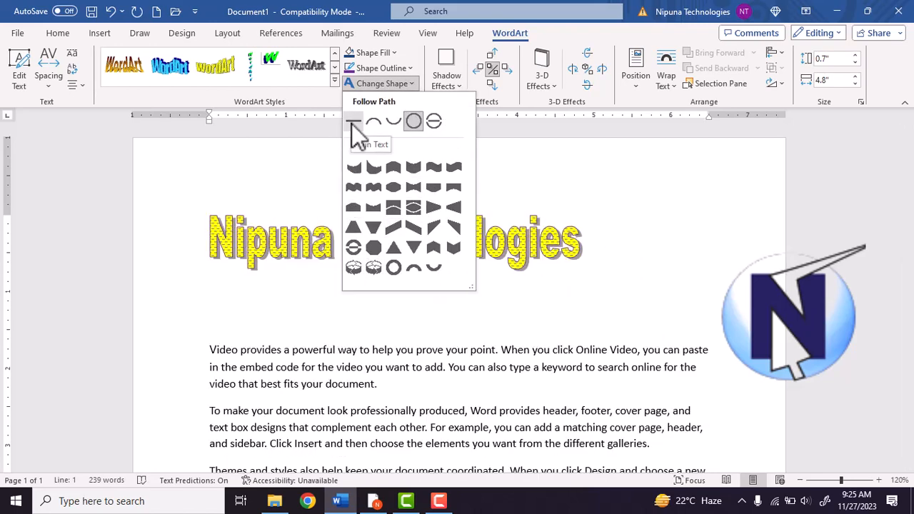
click(352, 123)
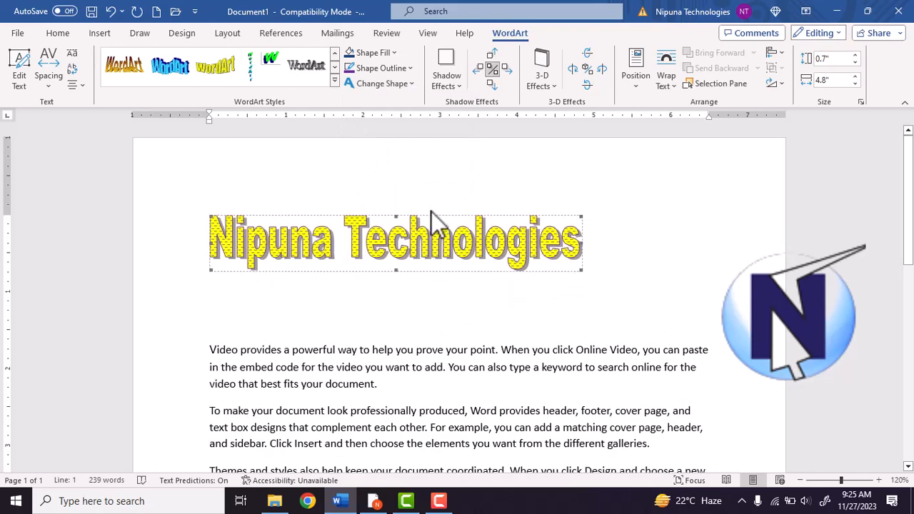
Give the WordArt the third perspective shadow, slanting below the letters, and color the shadow standard purple
click(455, 83)
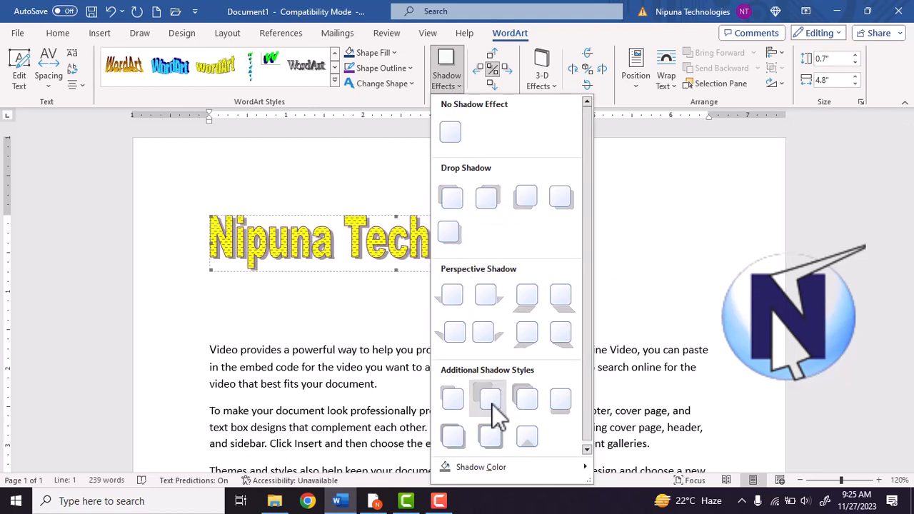
click(528, 305)
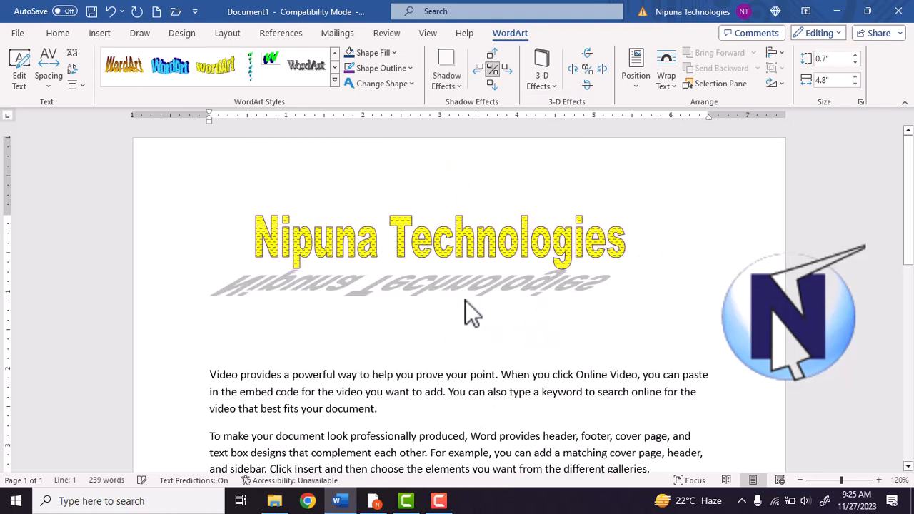
click(462, 90)
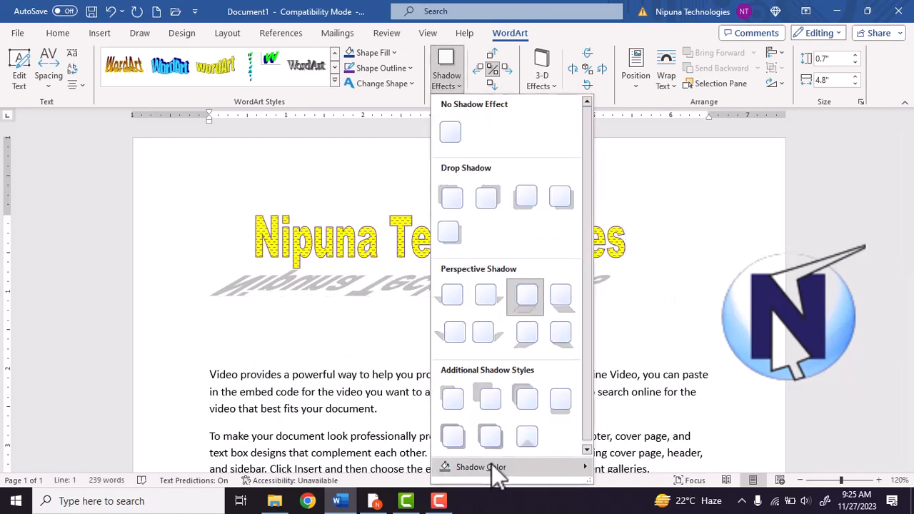
mouse_move(497, 471)
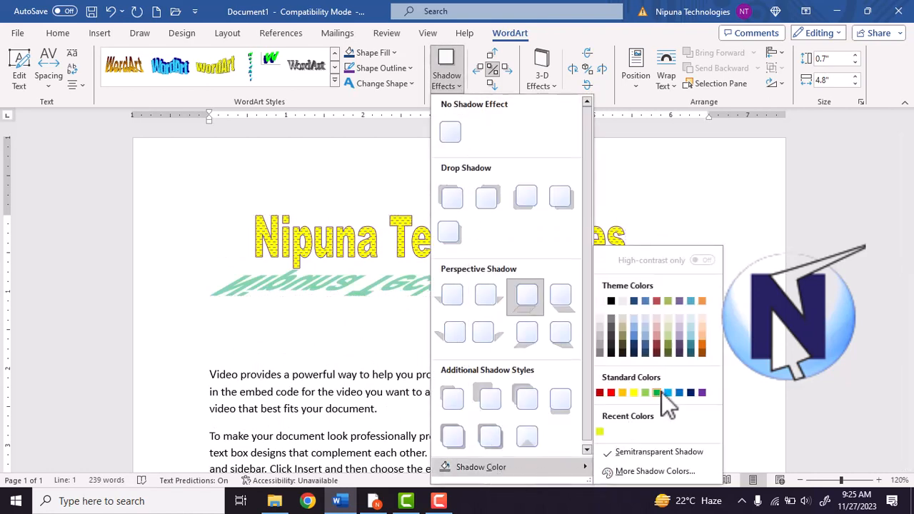
click(703, 393)
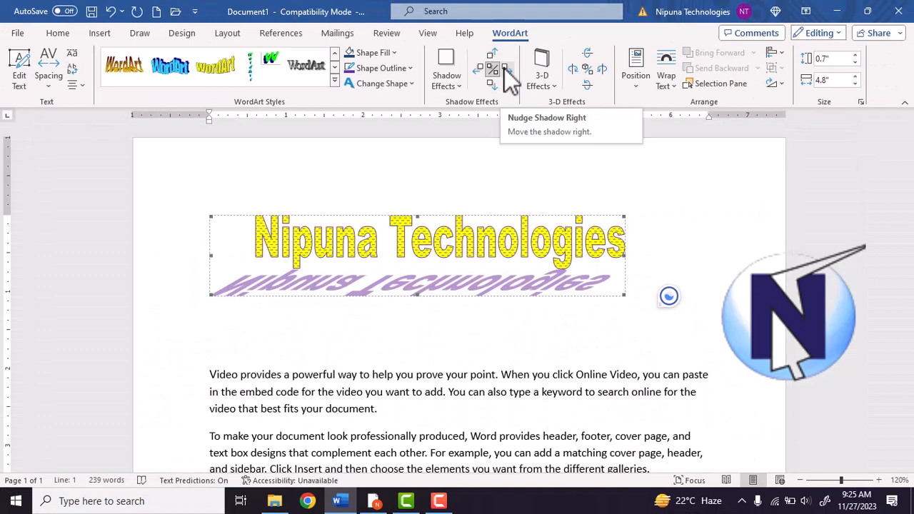
Nudge the WordArt's shadow to the right, and move it up step by step until it overlaps the letters' lower edge
click(504, 69)
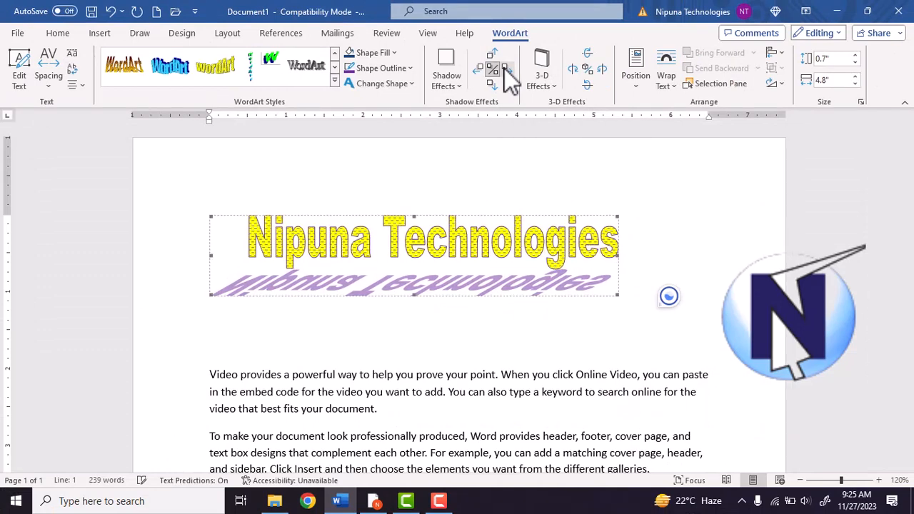
click(504, 68)
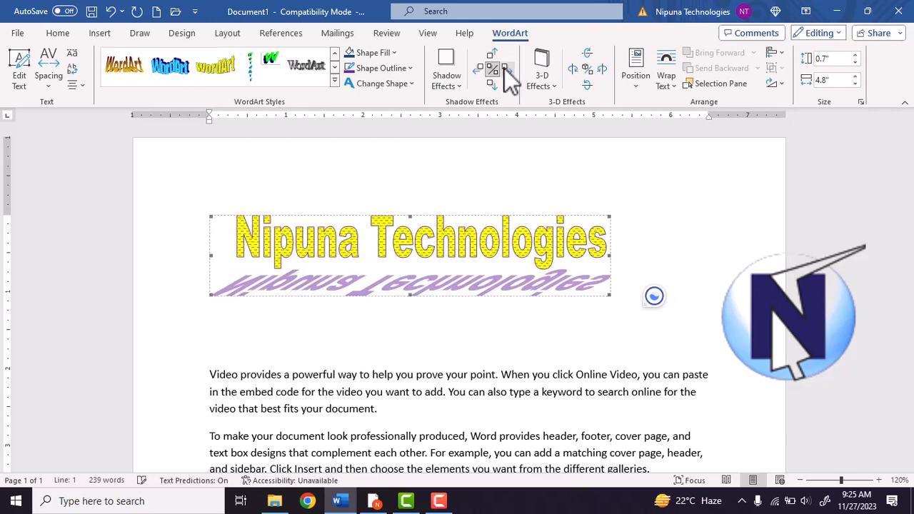
click(495, 57)
click(494, 56)
click(494, 56)
click(494, 57)
click(494, 57)
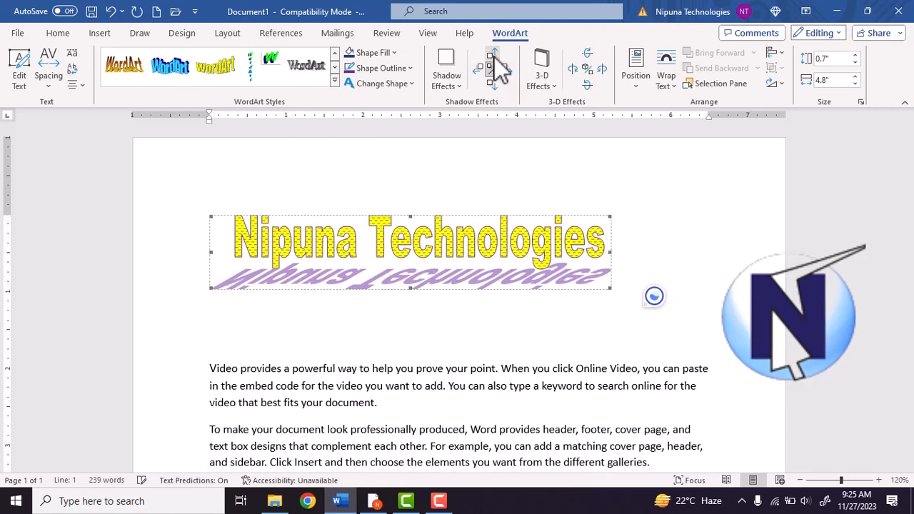
click(494, 57)
click(494, 56)
click(493, 57)
click(493, 56)
click(494, 57)
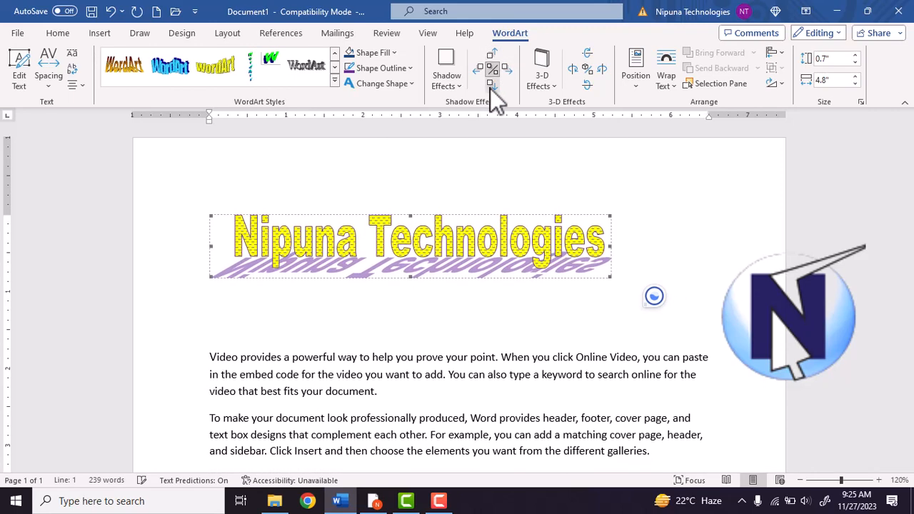
Nudge the WordArt's shadow back down several steps, away from the letters
click(490, 86)
click(490, 86)
click(490, 86)
click(490, 85)
click(490, 86)
click(489, 86)
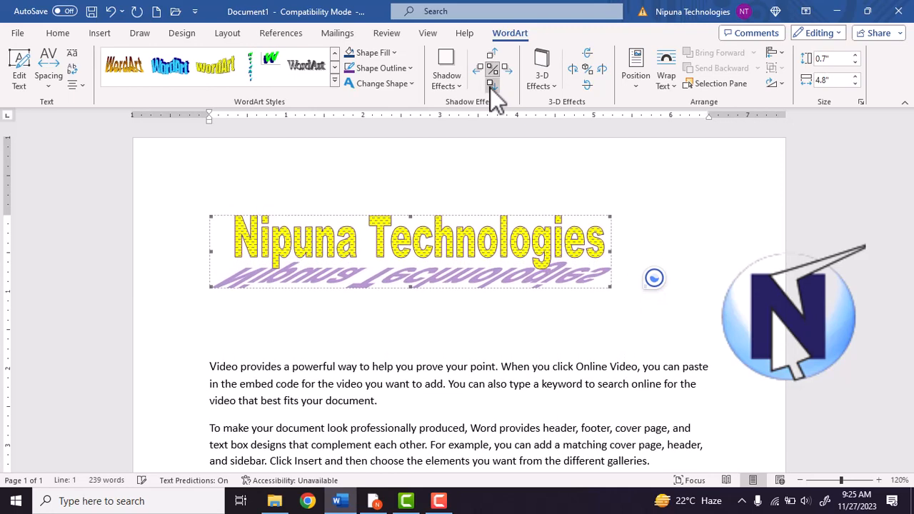
Nudge the WordArt's shadow several more steps down, leaving a wider gap below the letters
click(489, 86)
click(490, 86)
click(490, 86)
click(490, 86)
click(490, 86)
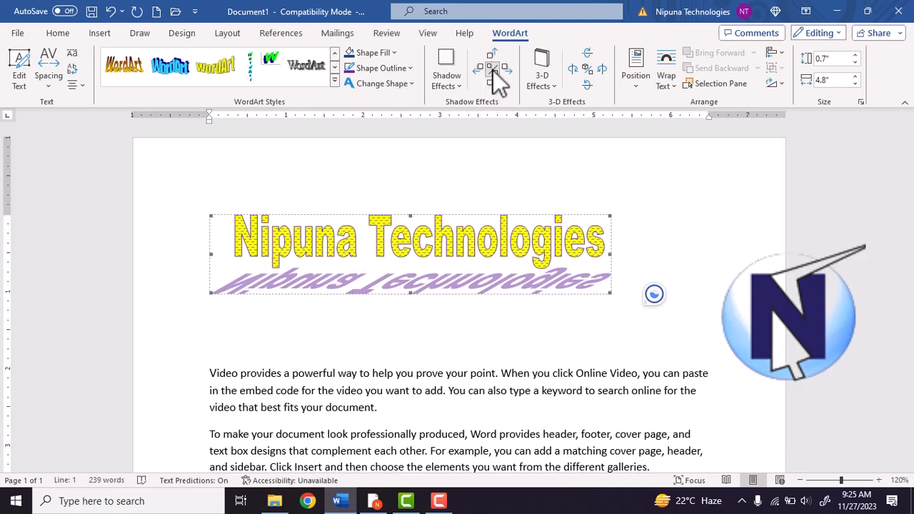
Switch the WordArt's shadow off and back on twice
click(492, 69)
click(492, 69)
click(492, 69)
click(491, 70)
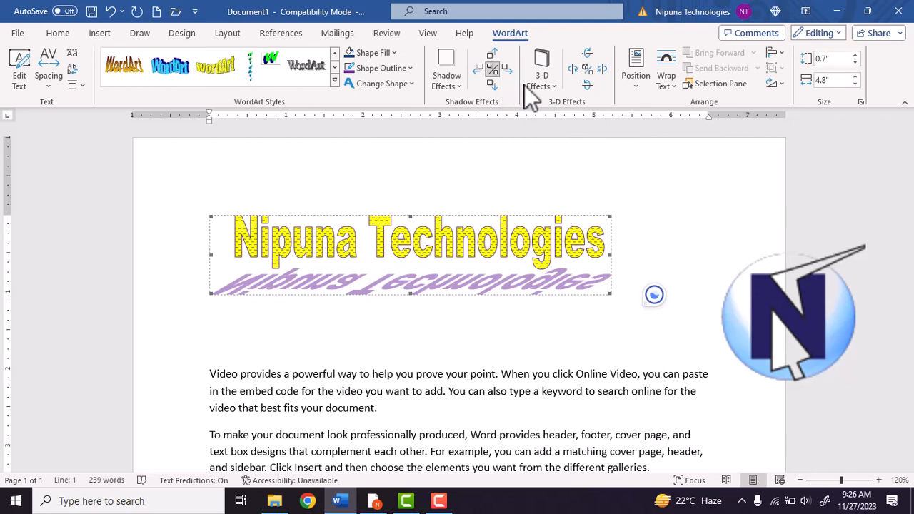
Apply the second Parallel 3-D effect to the WordArt and color the extrusion standard light blue
click(549, 84)
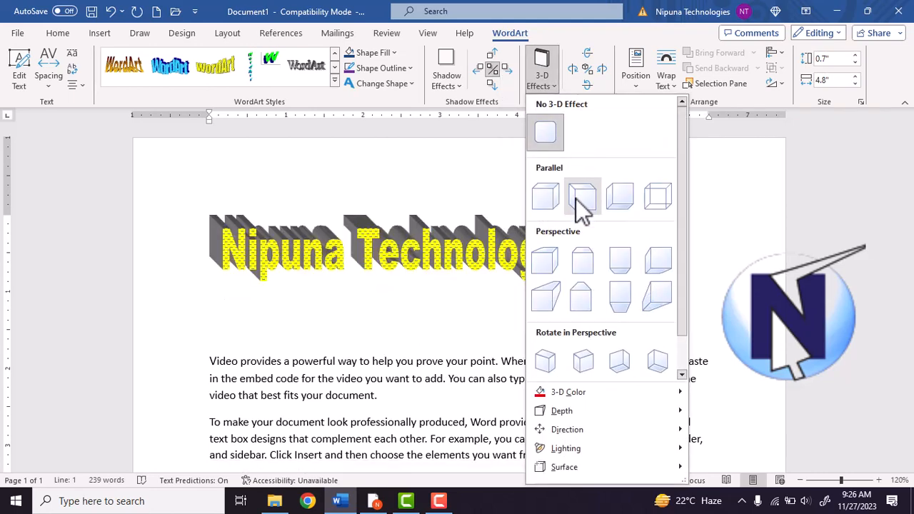
click(579, 197)
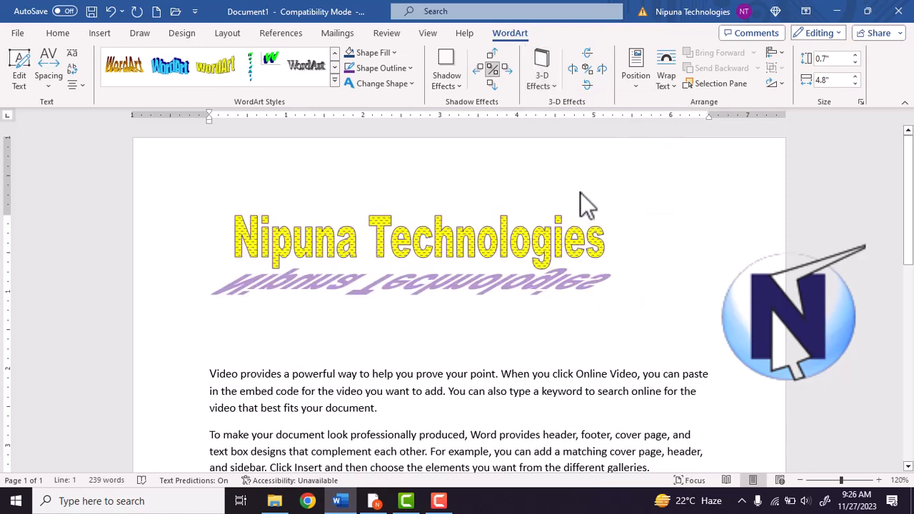
click(545, 89)
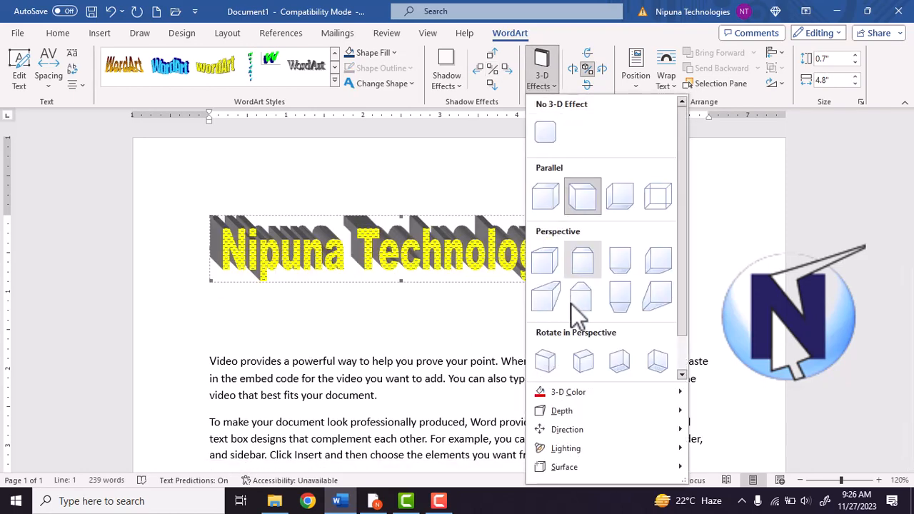
mouse_move(563, 394)
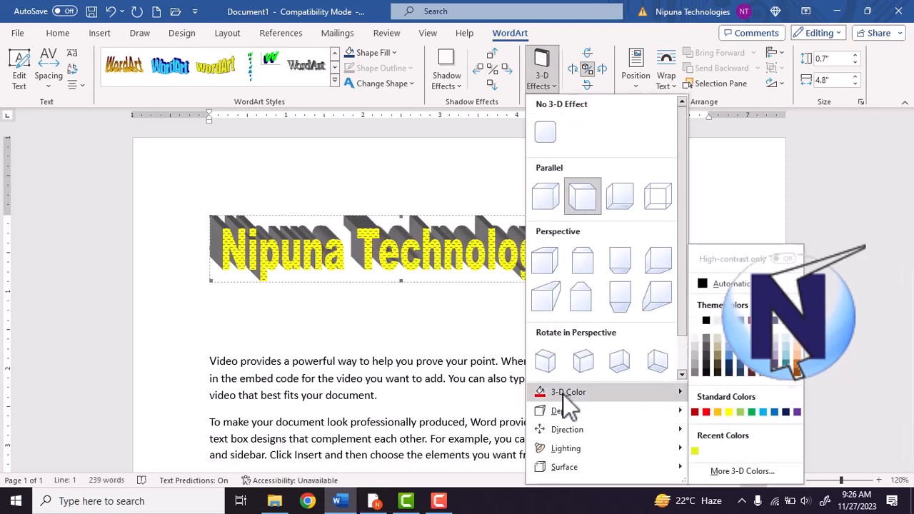
click(768, 417)
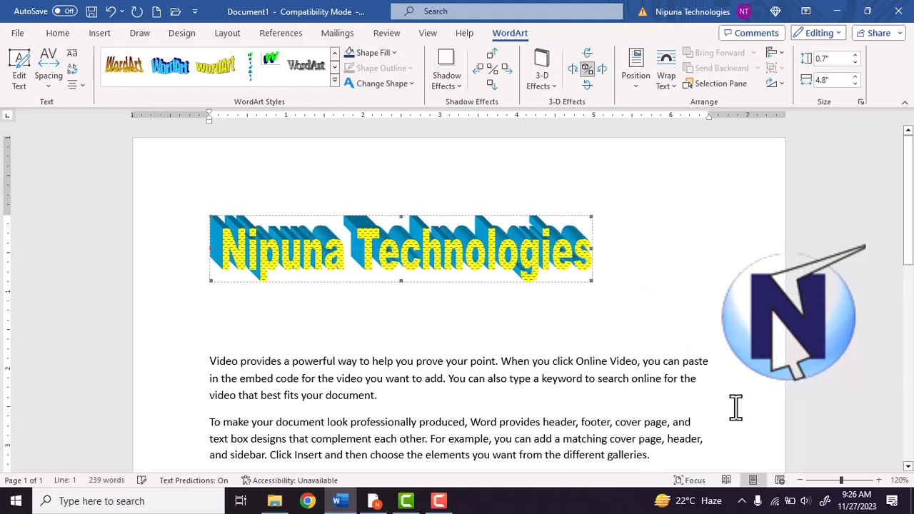
Tilt the 3-D WordArt to the right by several steps
click(603, 74)
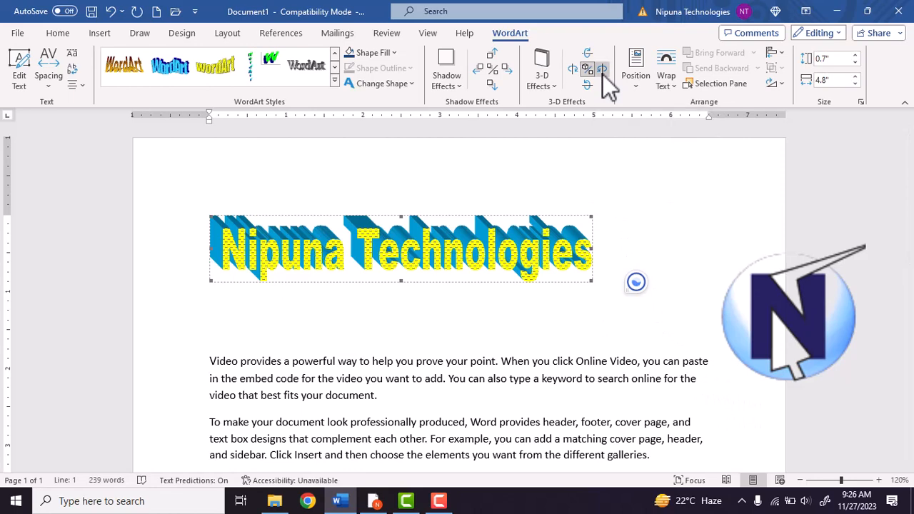
click(603, 74)
click(603, 74)
click(603, 75)
click(603, 75)
click(603, 74)
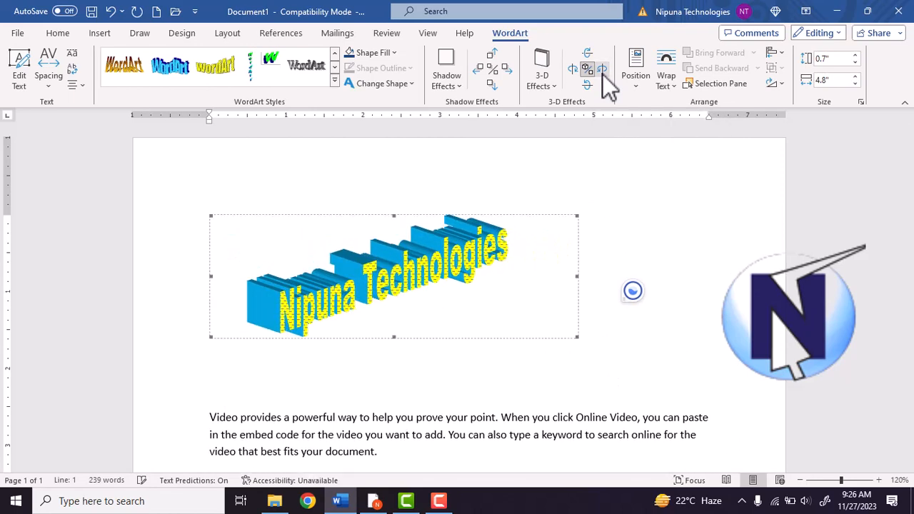
click(603, 74)
Tilt the 3-D WordArt back to the left until its text slopes downward toward the right end
click(576, 76)
click(577, 76)
click(576, 76)
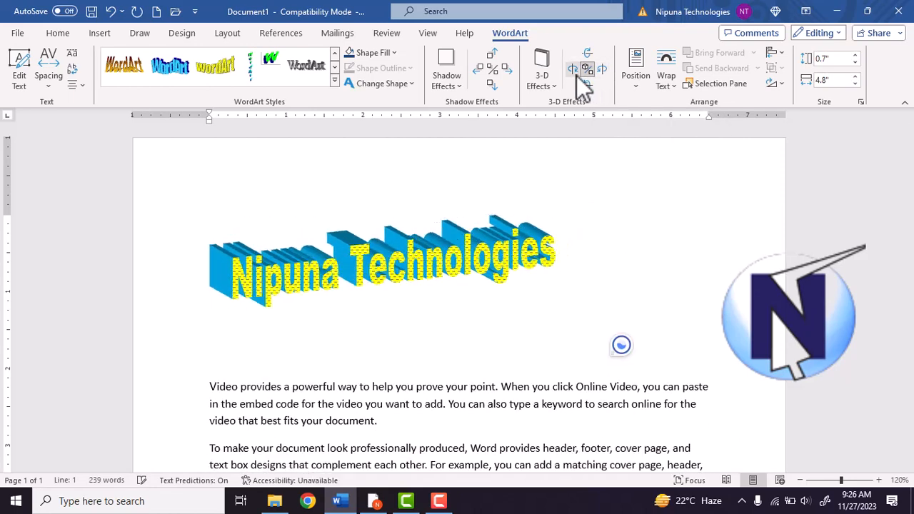
click(576, 76)
click(576, 76)
click(577, 76)
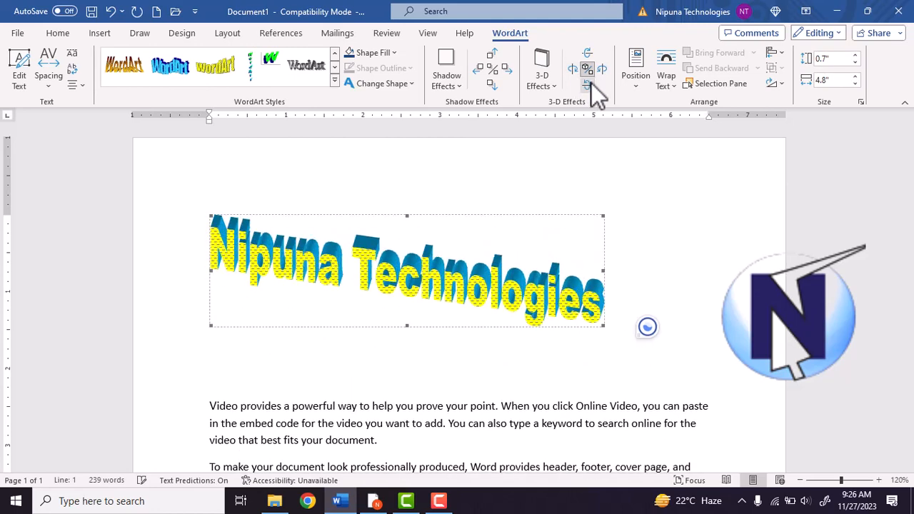
Tilt the 3-D WordArt down three steps, and tilt it up six steps
click(589, 83)
click(589, 83)
click(589, 83)
click(592, 57)
click(592, 57)
click(592, 58)
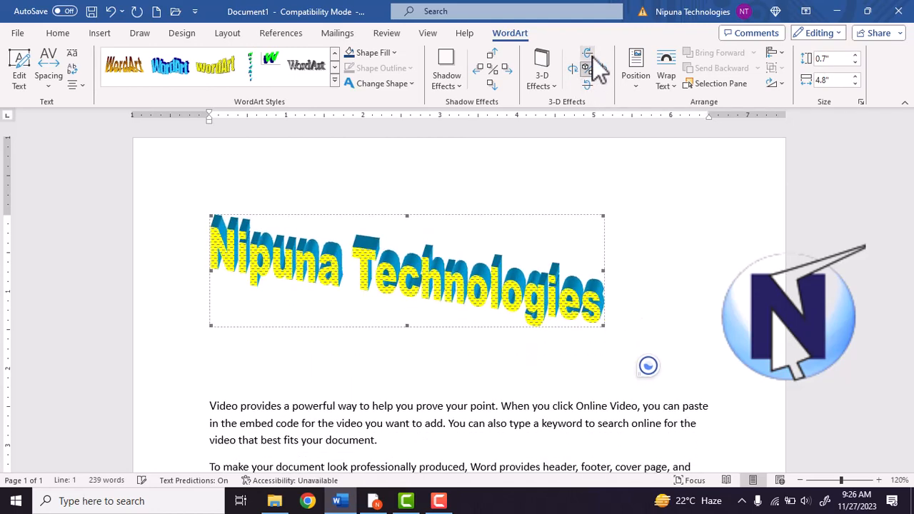
click(592, 59)
click(592, 59)
click(592, 59)
Color the WordArt's 3-D extrusion standard green and apply the perspective effect 3-D Style 12
click(548, 78)
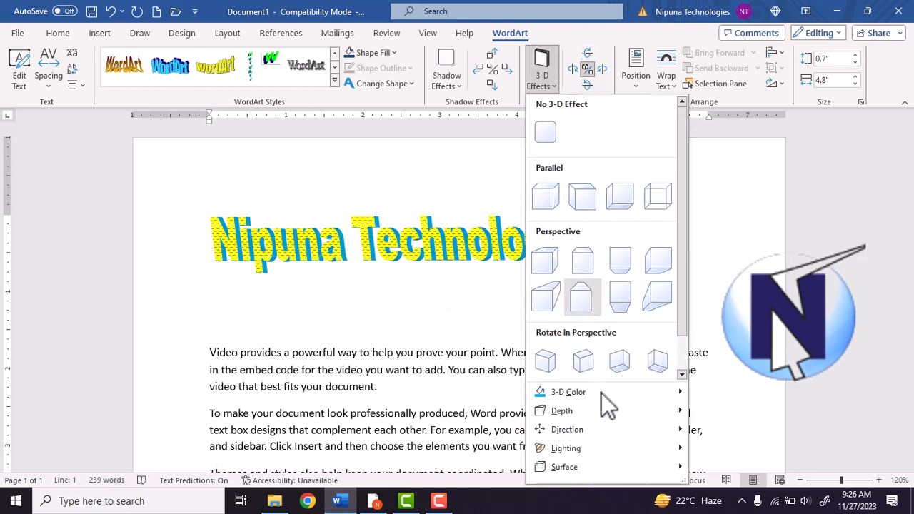
mouse_move(603, 395)
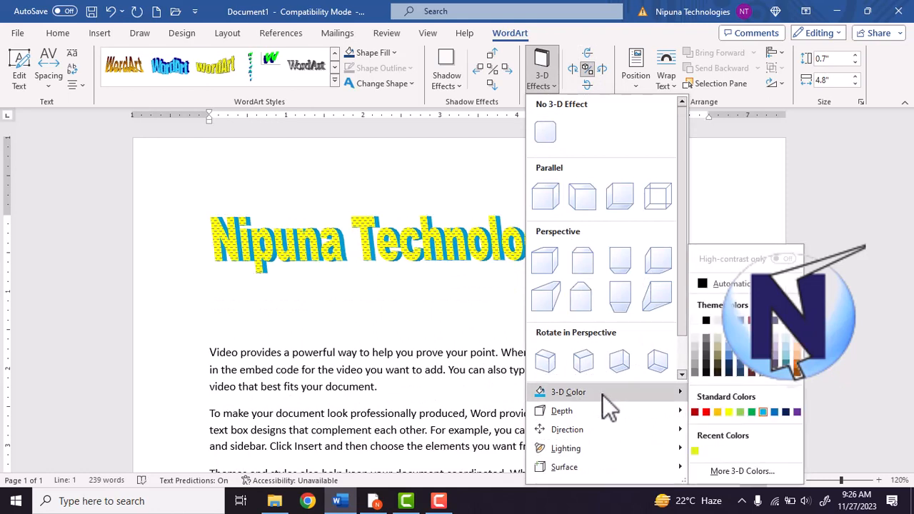
click(755, 415)
click(541, 87)
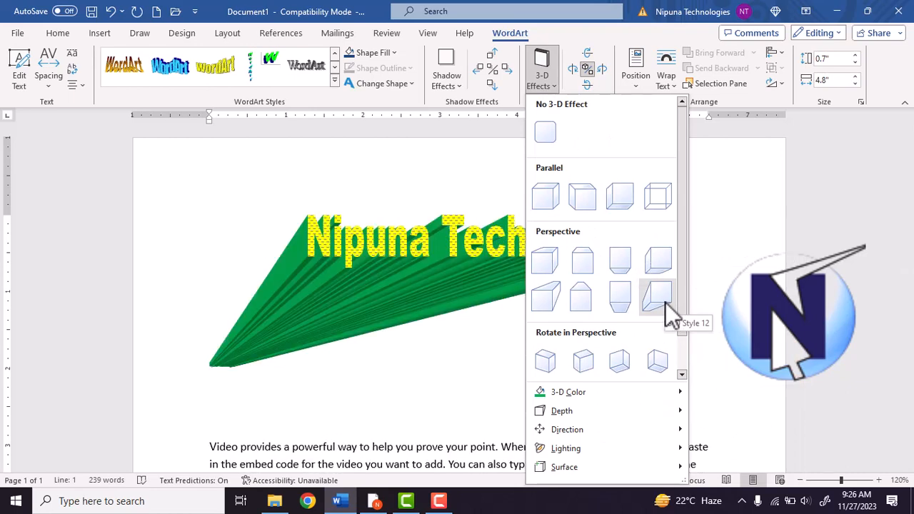
click(665, 303)
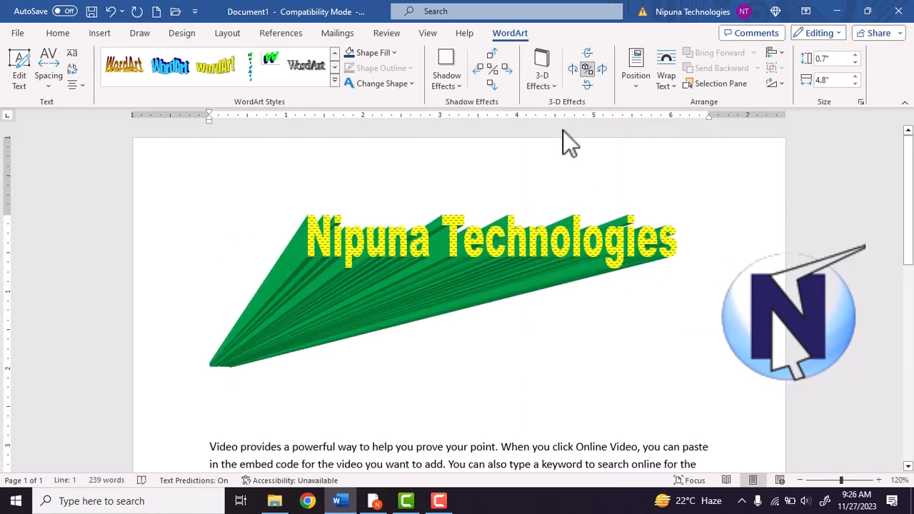
Preview the WordArt's 3-D depth options, and change the direction so the extrusion recedes toward the upper left
click(542, 85)
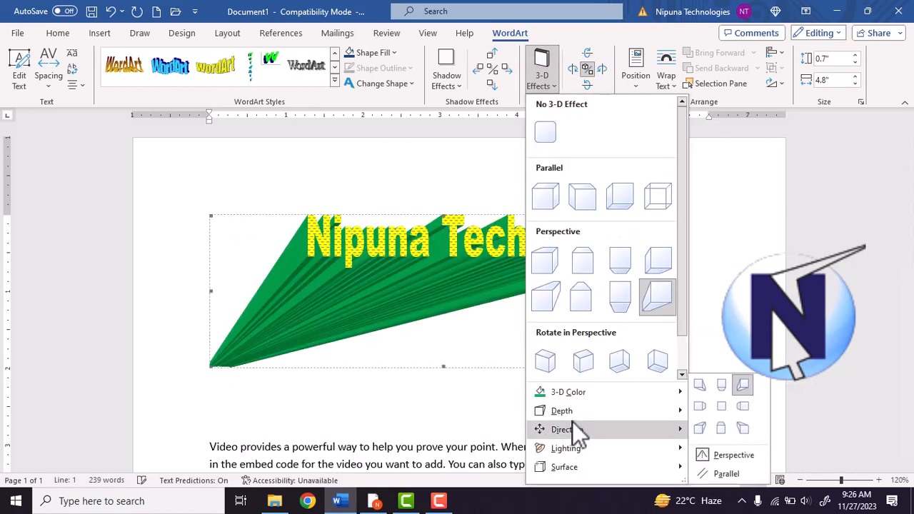
mouse_move(572, 415)
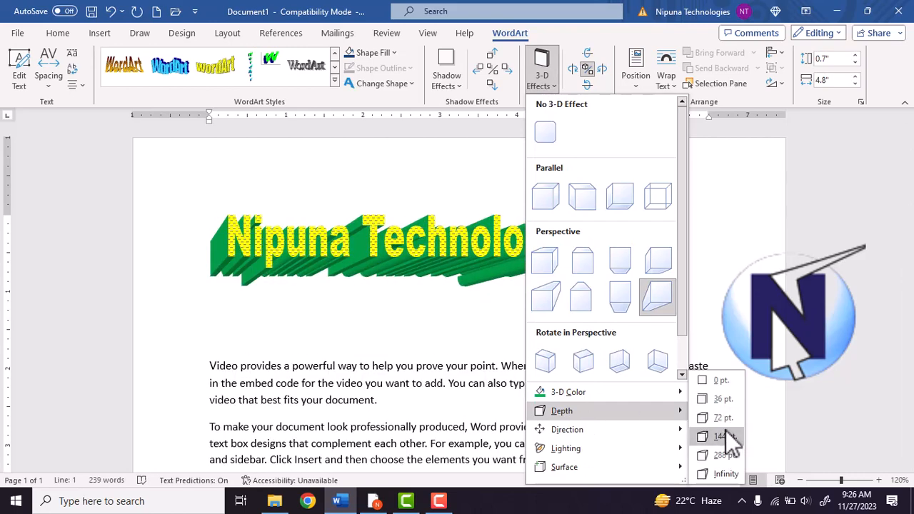
mouse_move(634, 429)
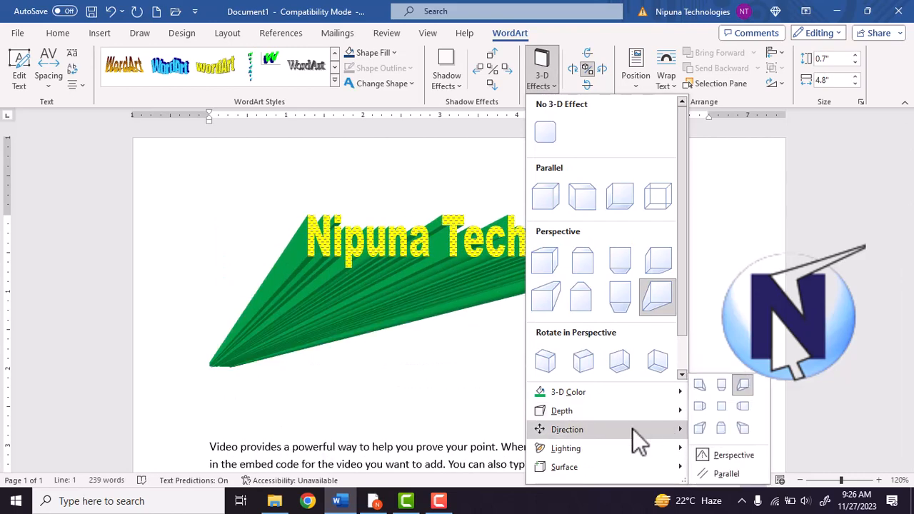
click(746, 429)
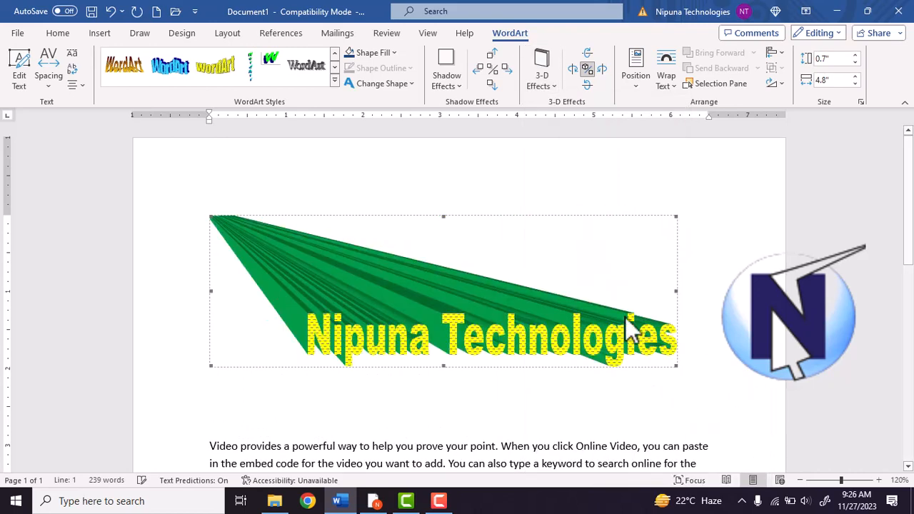
Light the 3-D WordArt from the lower right and set its surface to Matte
click(539, 80)
mouse_move(589, 453)
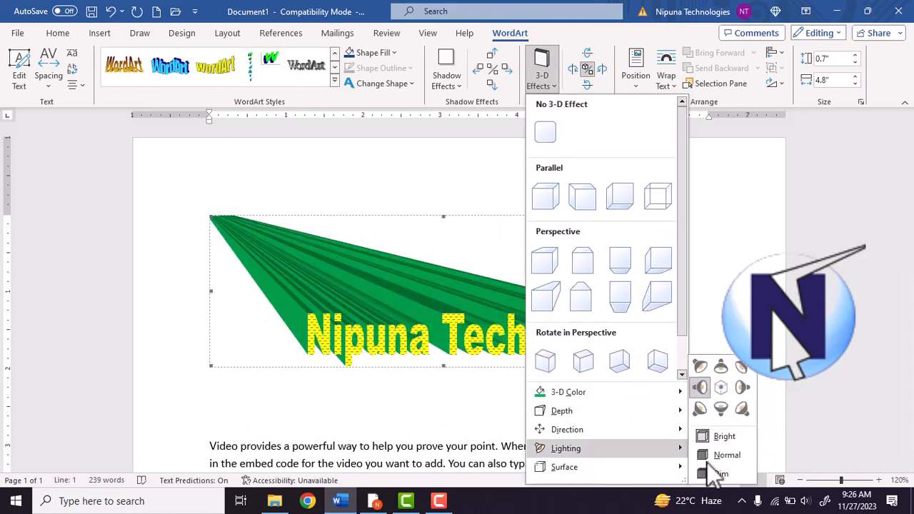
click(740, 409)
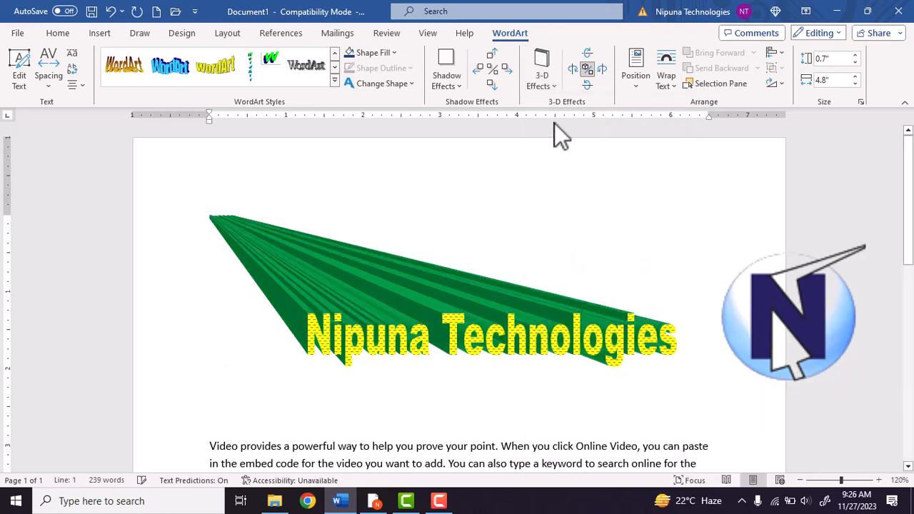
click(540, 80)
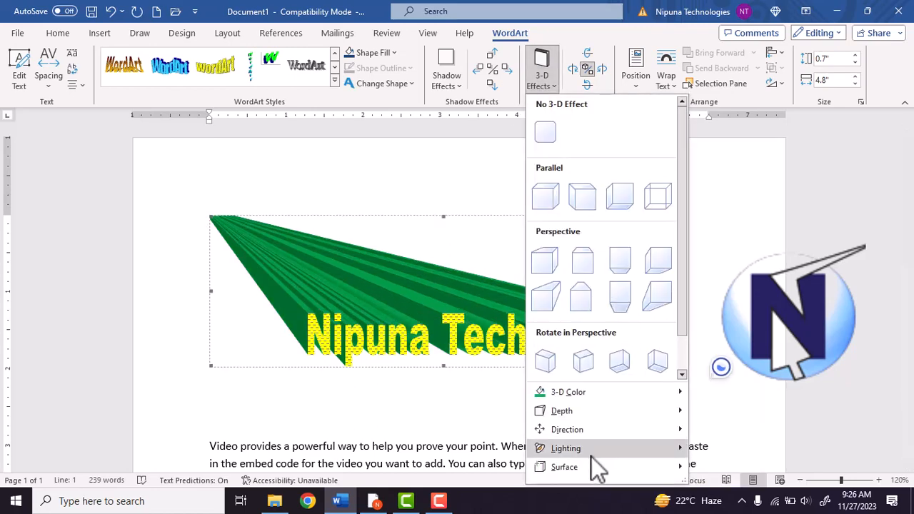
mouse_move(600, 468)
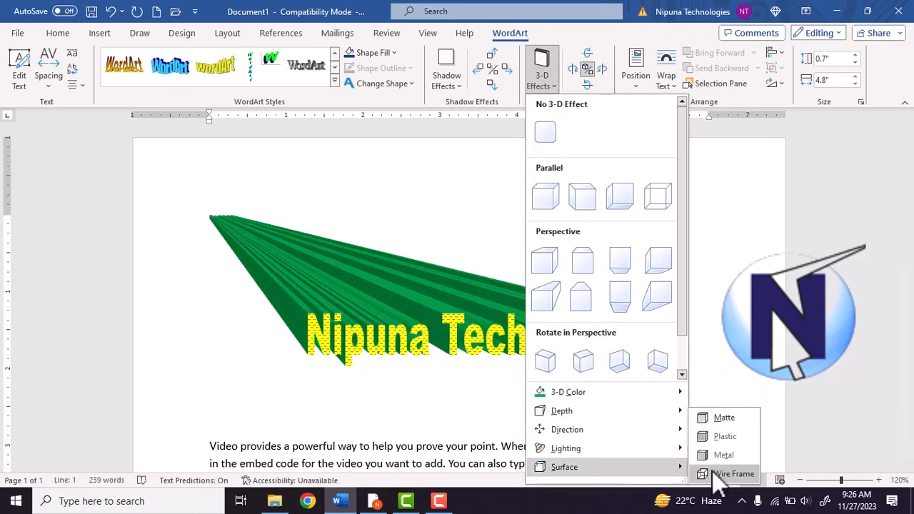
click(720, 419)
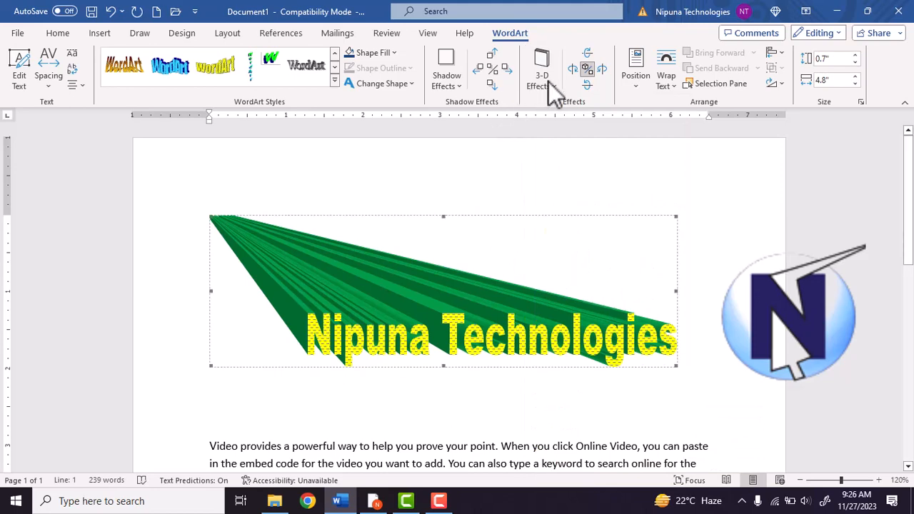
Tilt the 3-D WordArt to the right and back to the left, and turn its 3-D effect off
click(600, 71)
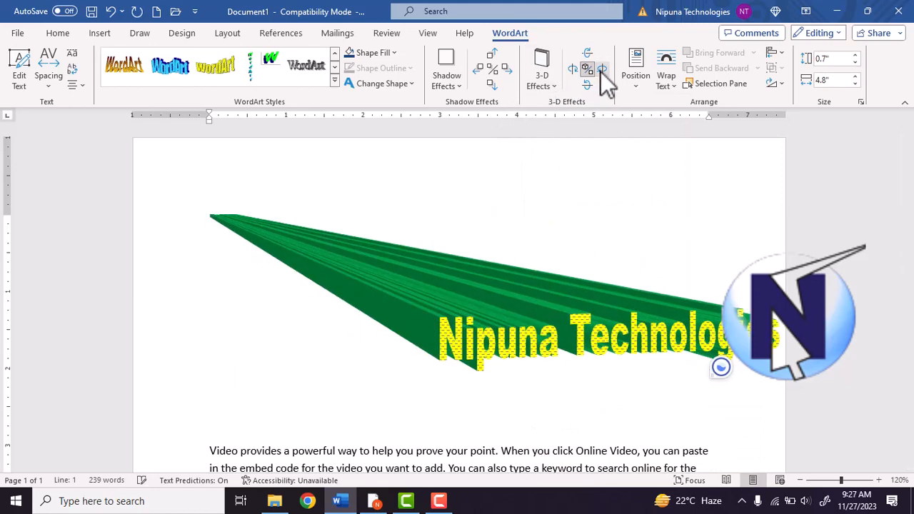
click(571, 70)
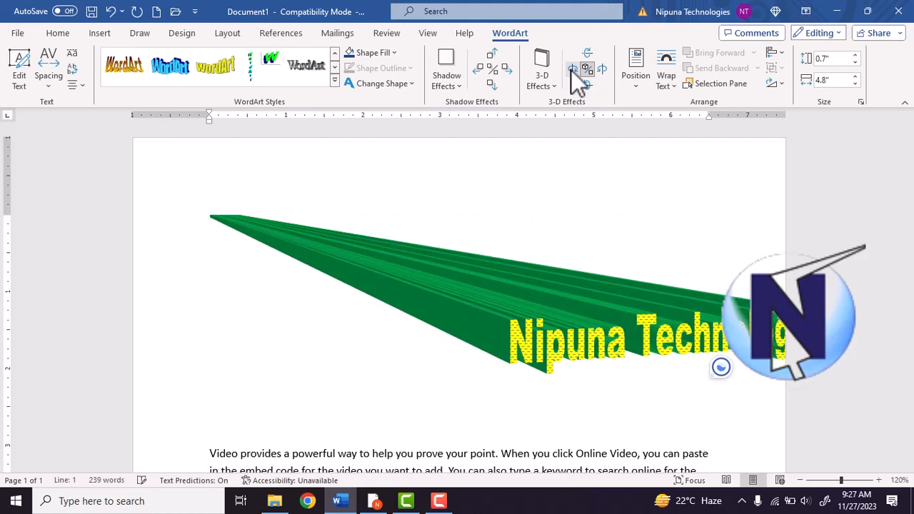
click(571, 71)
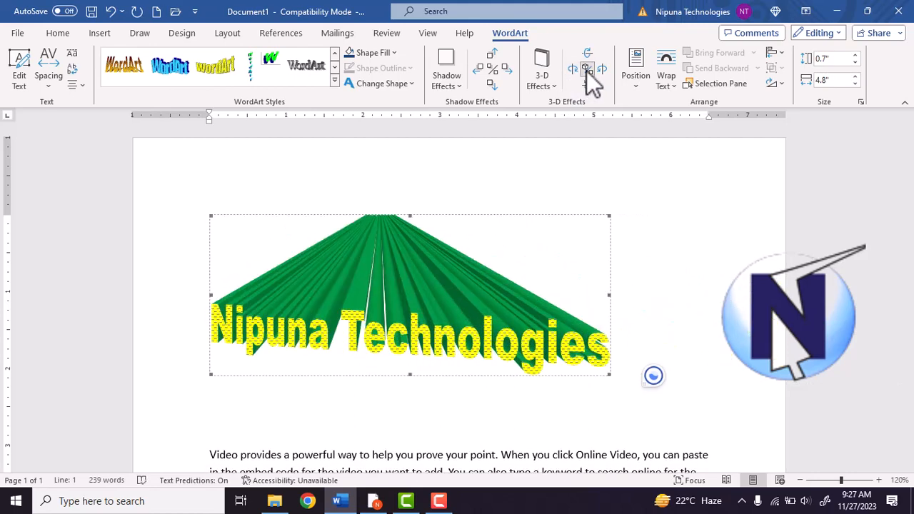
click(586, 69)
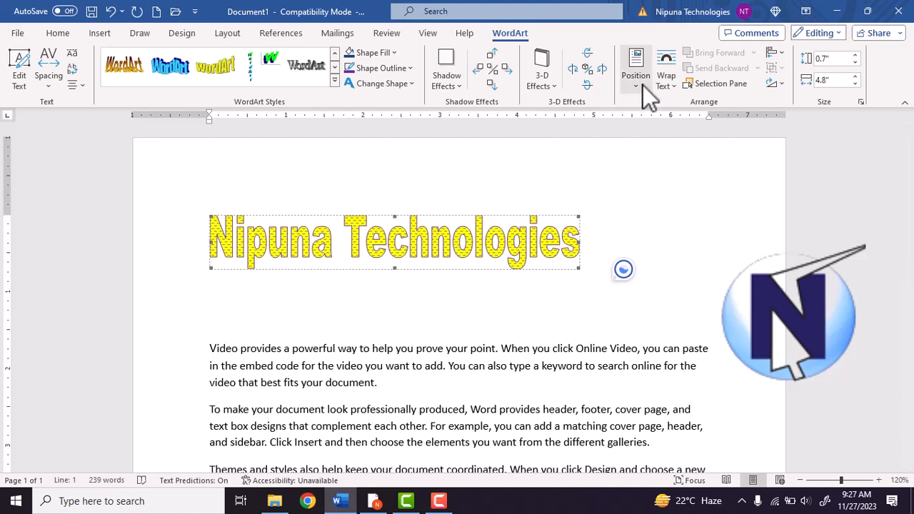
Move the WordArt down to the line just above the first paragraph, and set its text wrapping to Square
drag(388, 245, 402, 340)
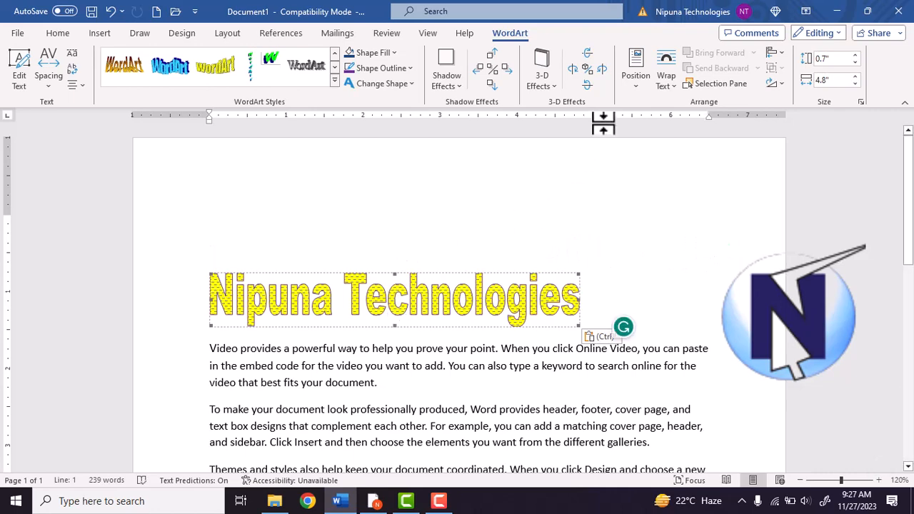
click(667, 80)
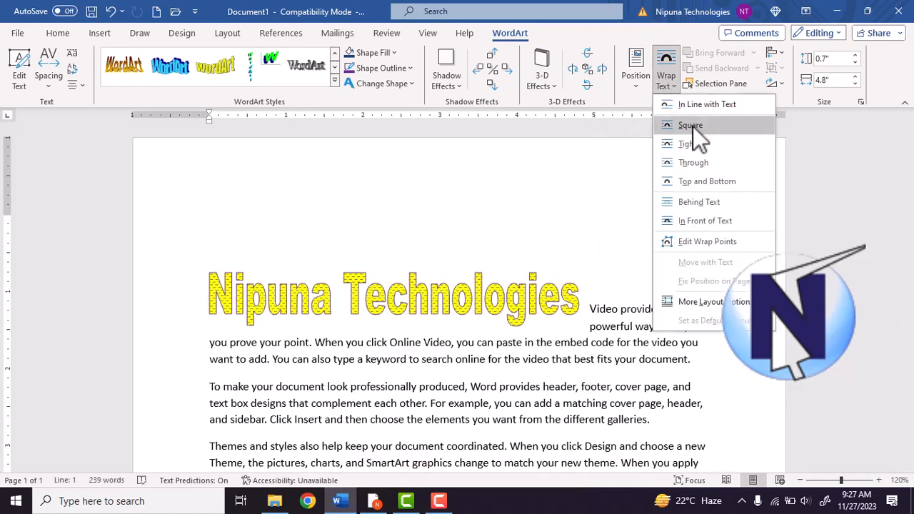
click(691, 125)
Move the WordArt up to the top of the page, above the body text, and slant its letters slightly to the right
drag(399, 297, 432, 200)
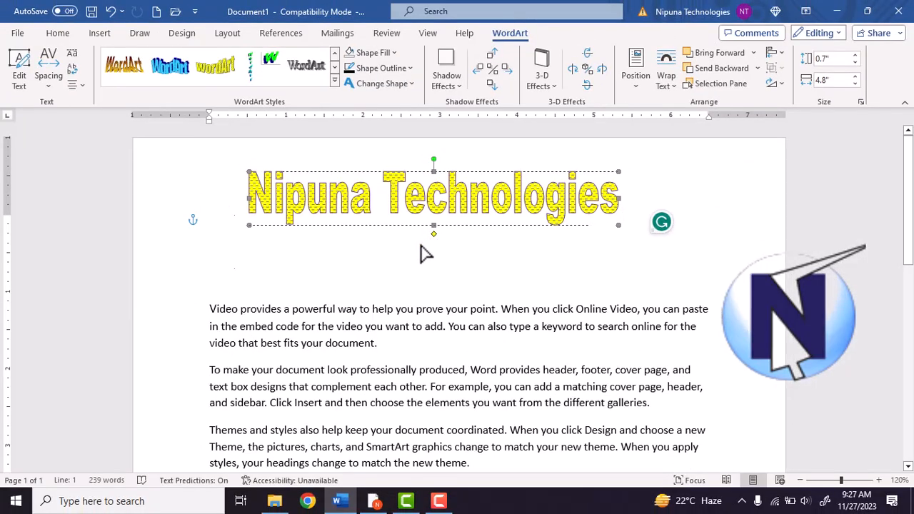
mouse_move(421, 245)
mouse_down()
mouse_move(446, 235)
mouse_move(428, 240)
mouse_up()
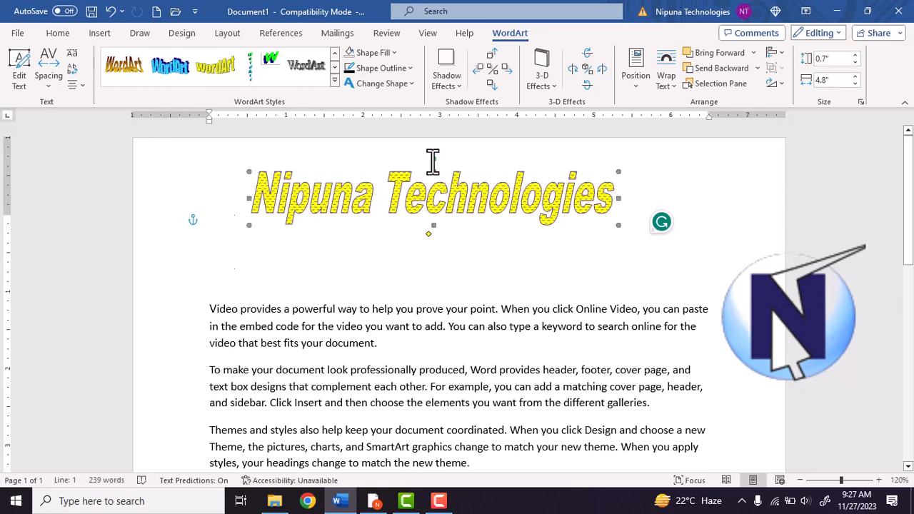
Try rotating the WordArt, undo the rotation, and delete the WordArt from the document
drag(433, 157, 453, 158)
key(ctrl+z)
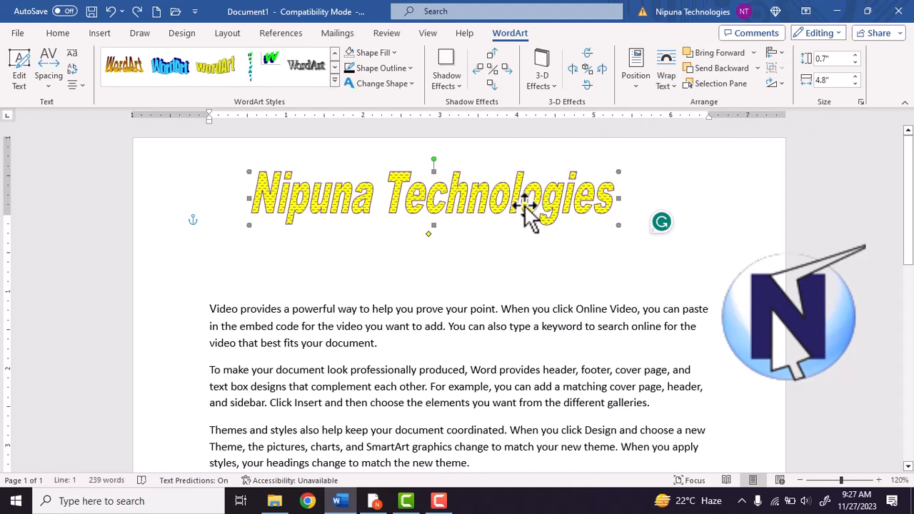
key(Delete)
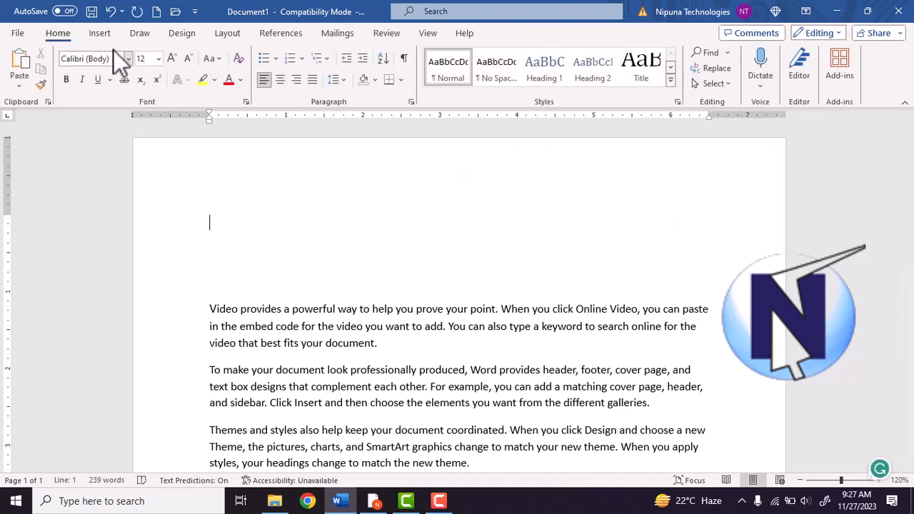
Remove the empty lines above the first paragraph so the body text starts at the top of the page
click(100, 34)
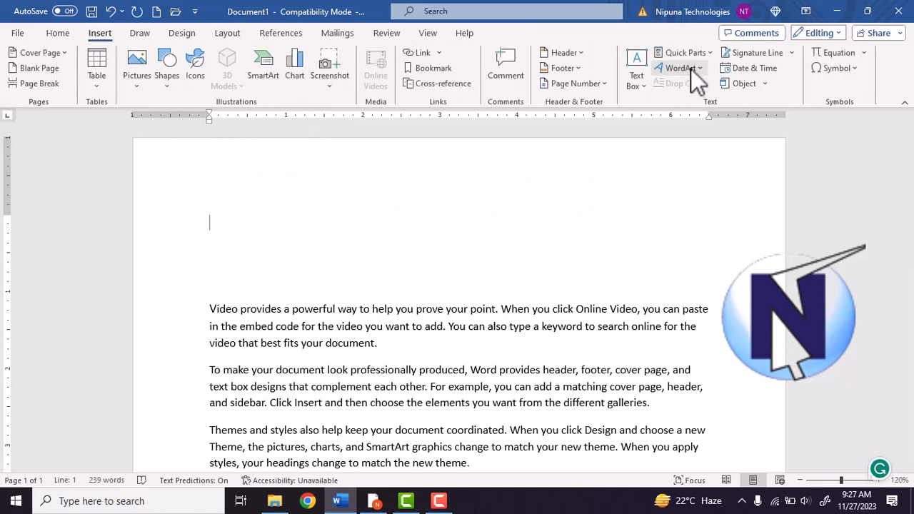
click(554, 262)
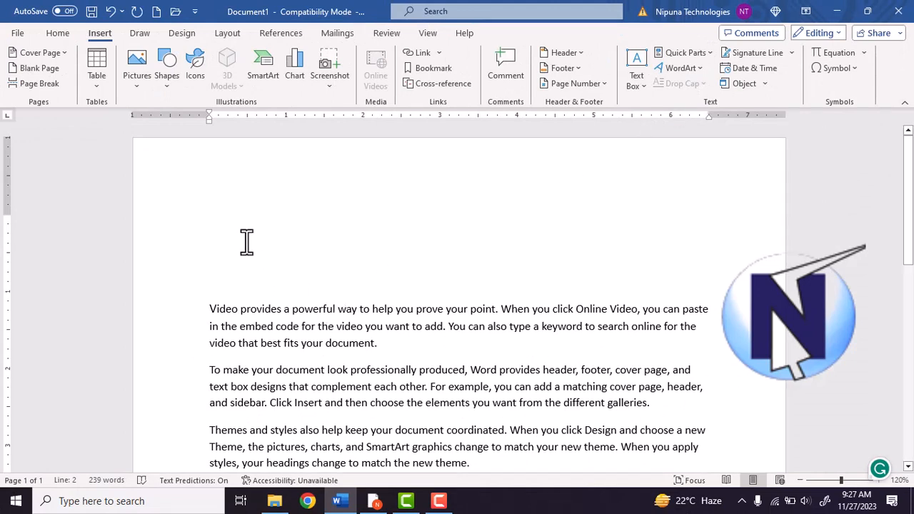
key(Delete)
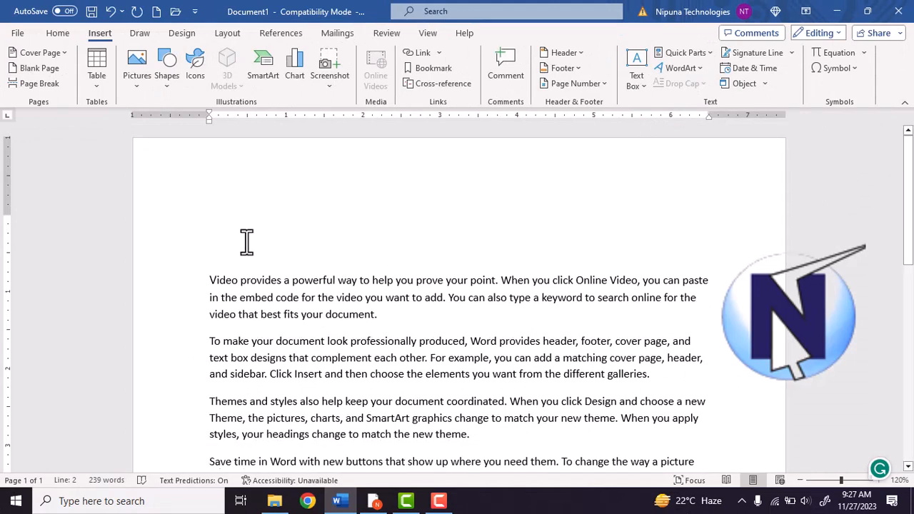
key(BackSpace)
key(Delete)
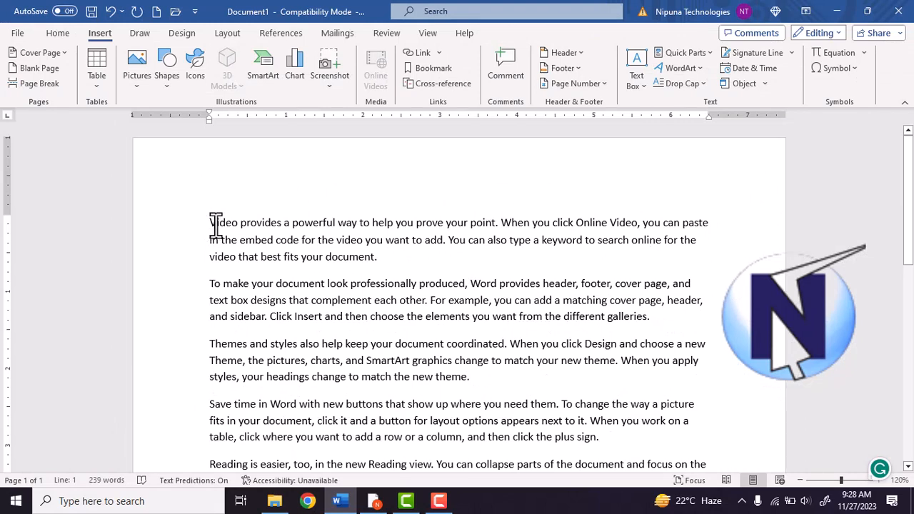
Try a Dropped drop cap on the first paragraph, and undo it
click(687, 83)
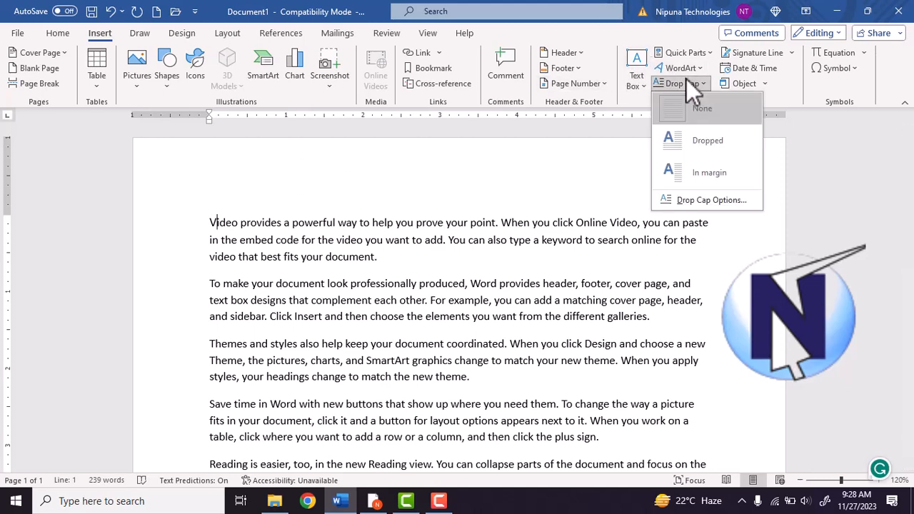
click(706, 143)
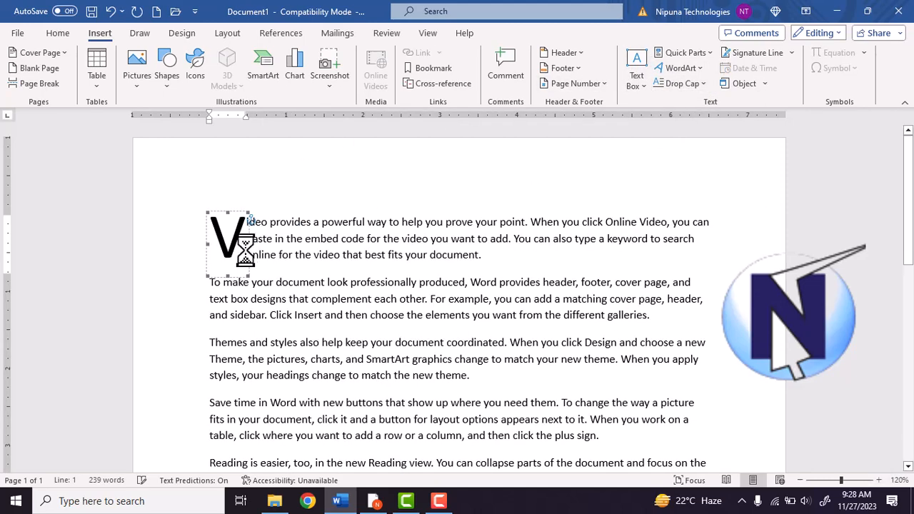
click(273, 243)
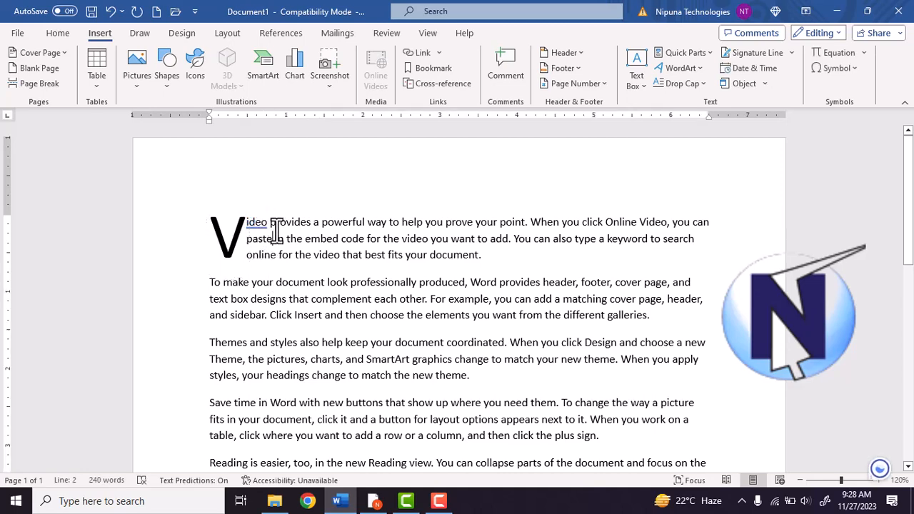
key(ctrl+z)
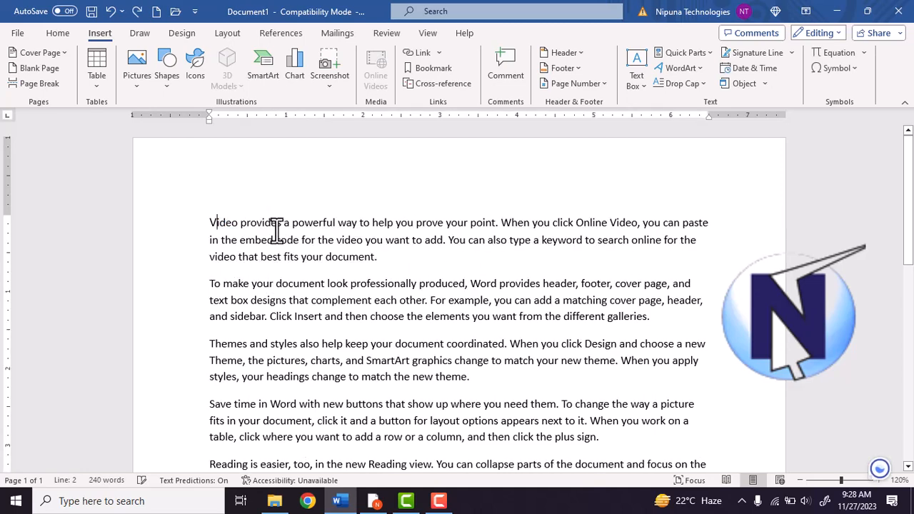
Replace the entire document text with five names on separate lines, omitting the initial N from all but the first
key(ctrl+a)
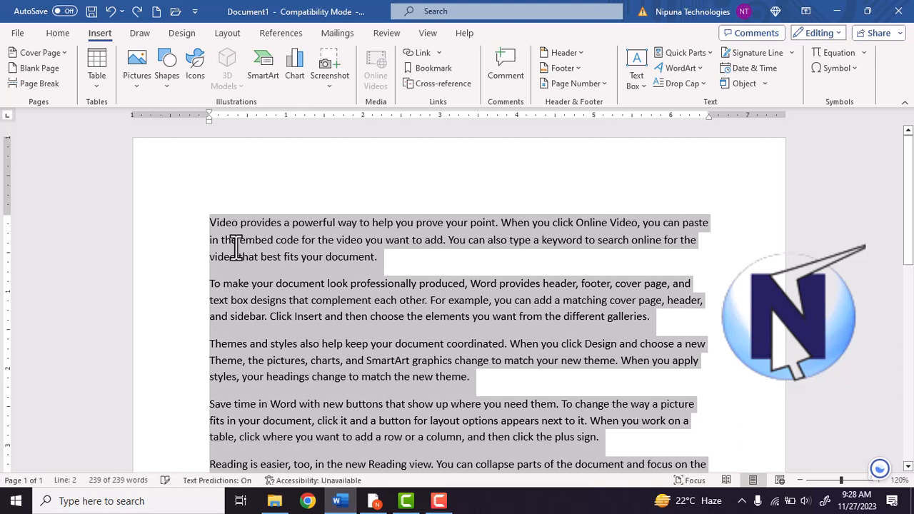
key(BackSpace)
text(Nipun)
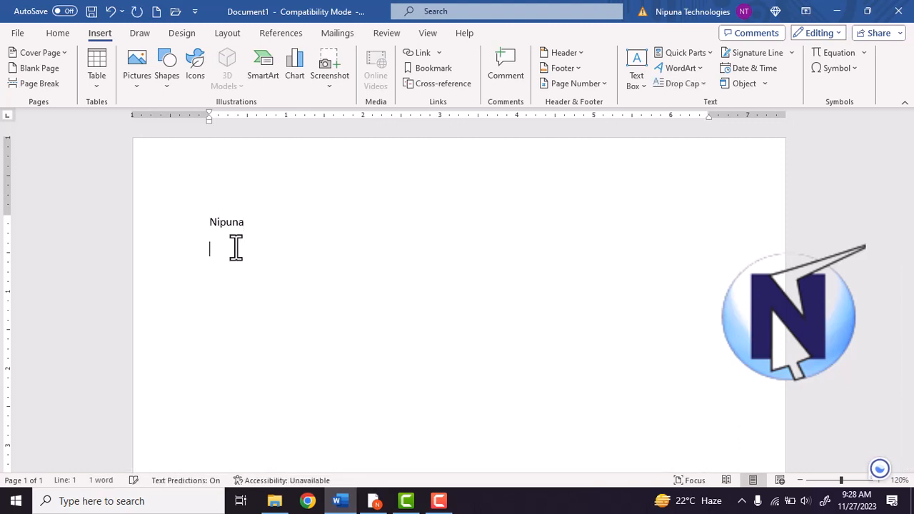
text(alini)
key(Return)
text(agesh)
key(Return)
text(ndini)
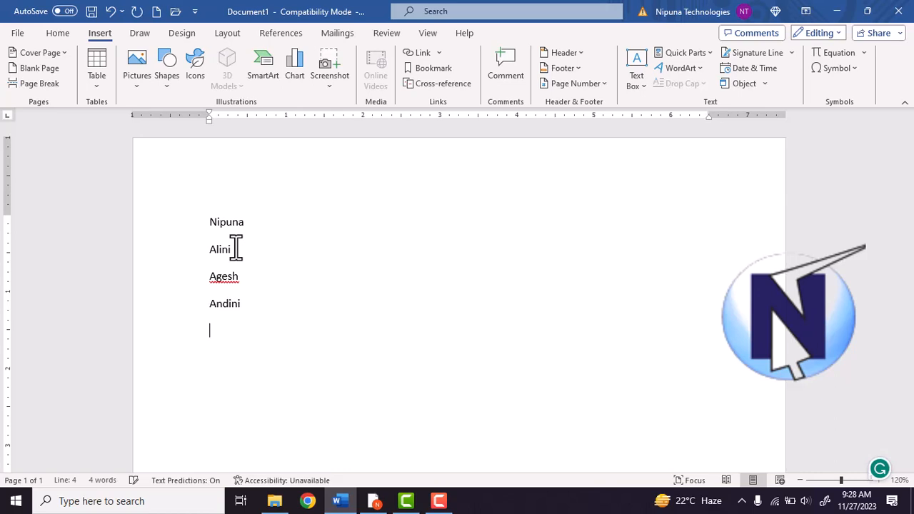
text(a)
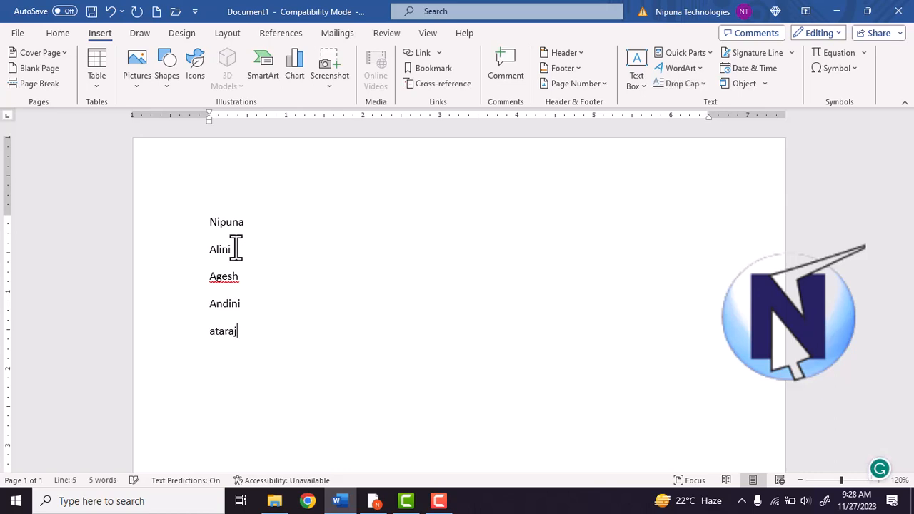
text(taraj)
key(Return)
Remove the space after paragraph from all five lines of the name list
drag(209, 221, 259, 347)
click(62, 33)
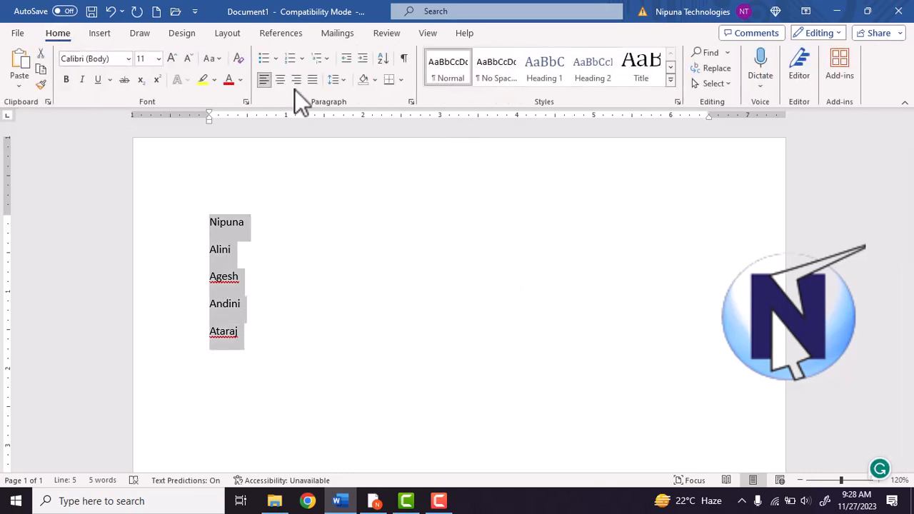
click(338, 80)
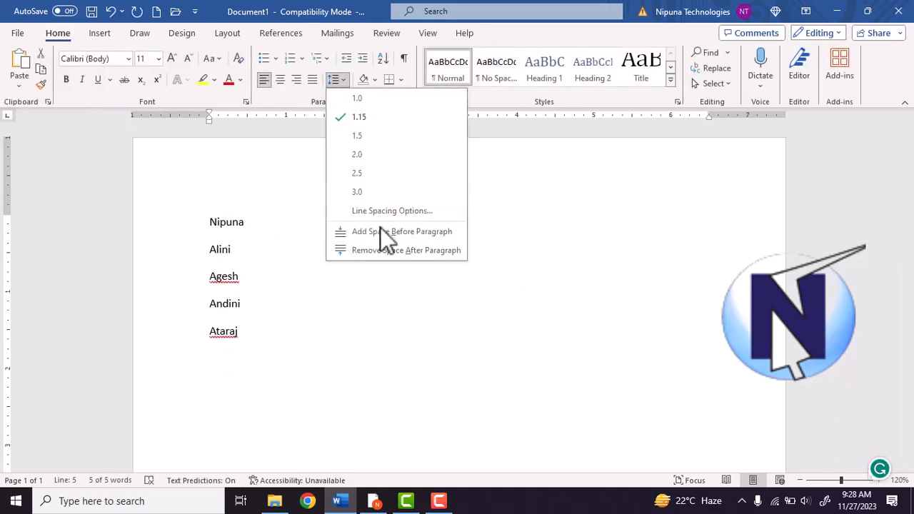
click(383, 246)
Change the first letter of the second to fifth lines of the list to a lowercase a
click(218, 226)
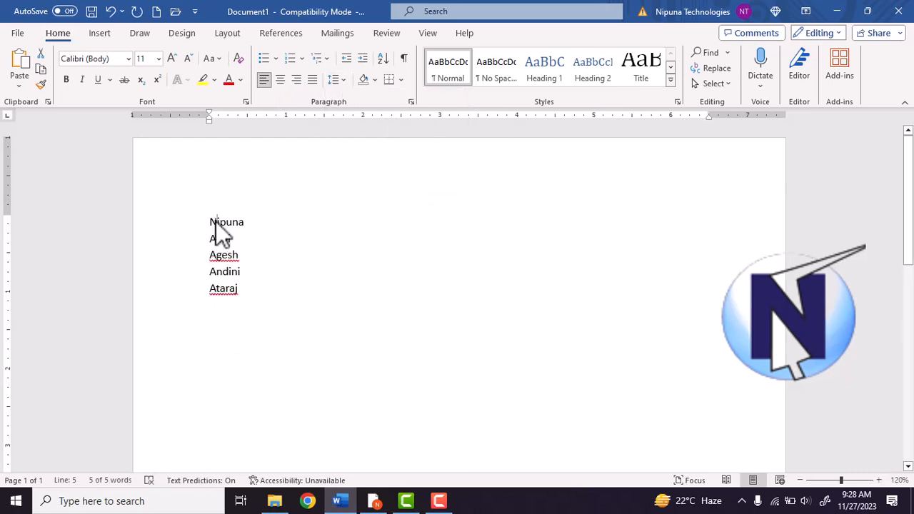
click(216, 238)
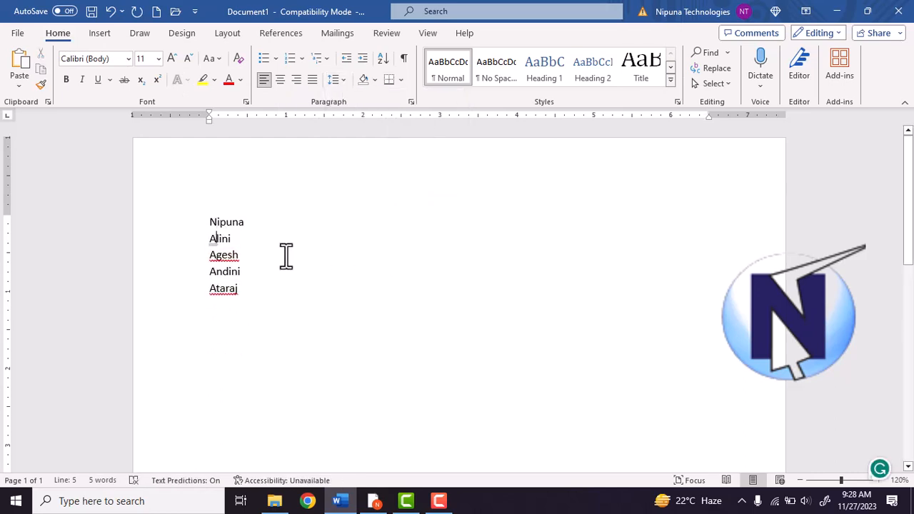
key(BackSpace)
text(a)
key(BackSpace)
text(a)
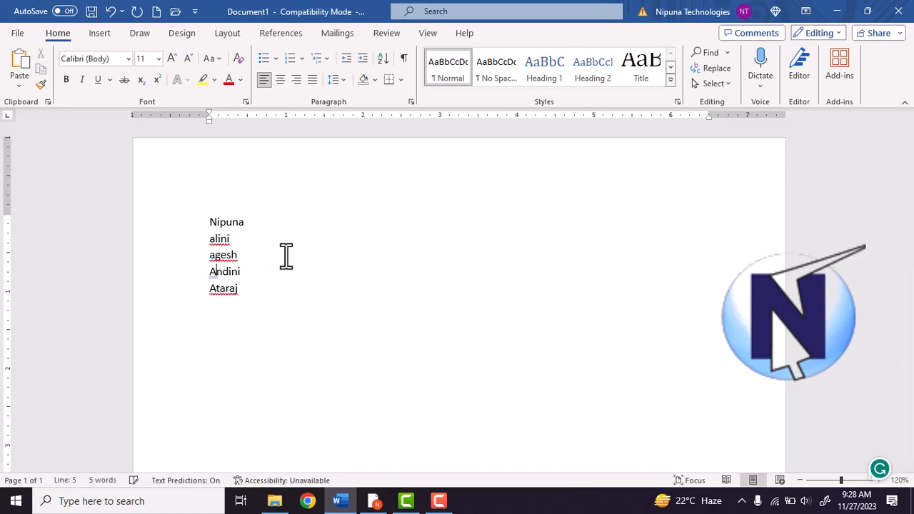
key(BackSpace)
text(a)
key(Down)
key(BackSpace)
text(a)
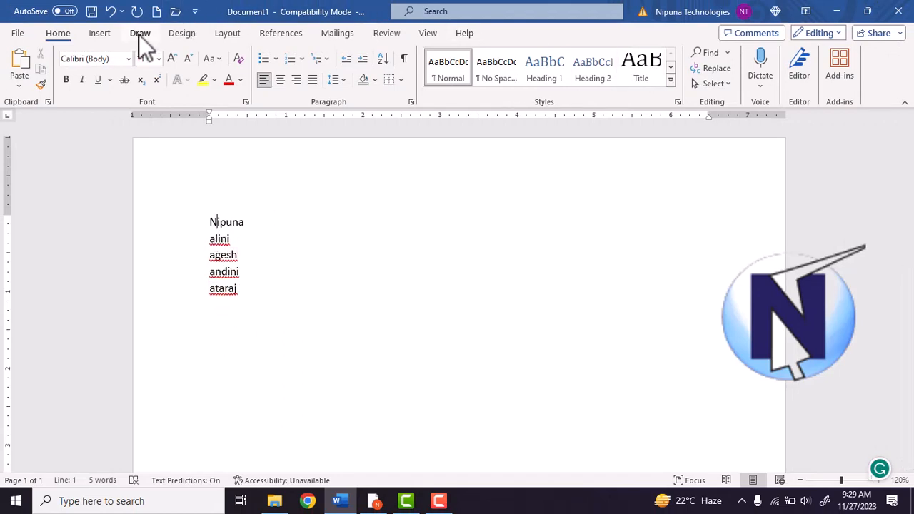
Add a Dropped drop cap spanning 5 lines to the first line of the name list
click(100, 33)
click(700, 83)
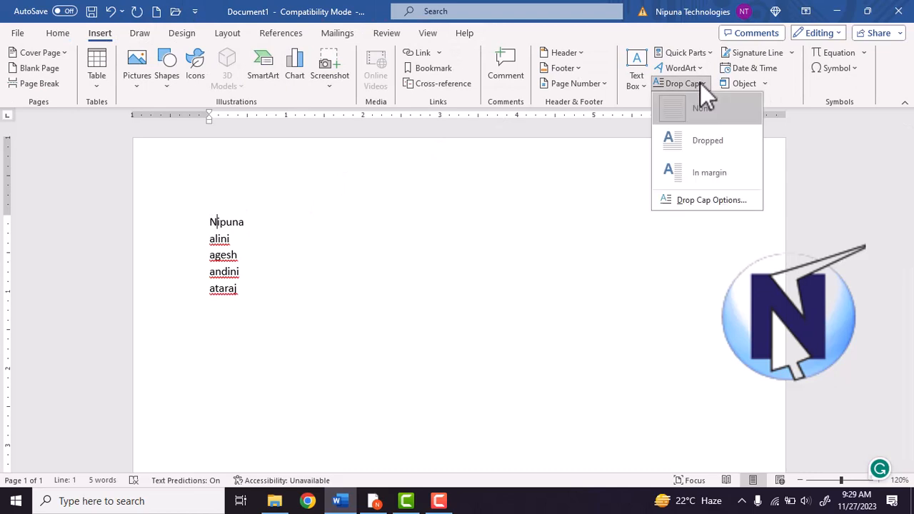
click(719, 203)
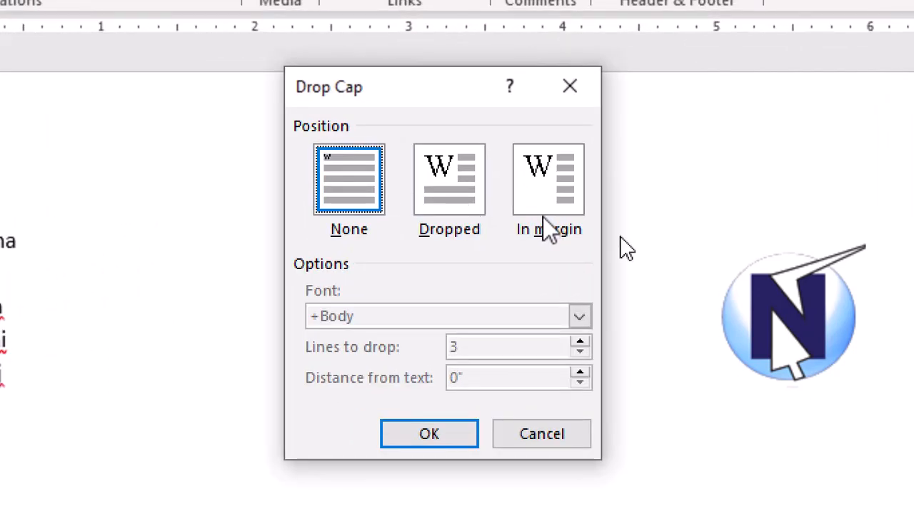
click(450, 204)
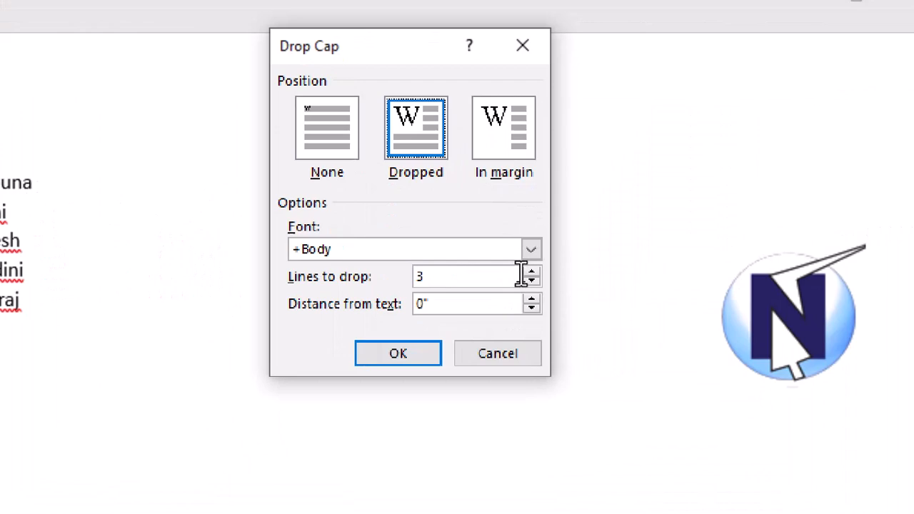
click(531, 273)
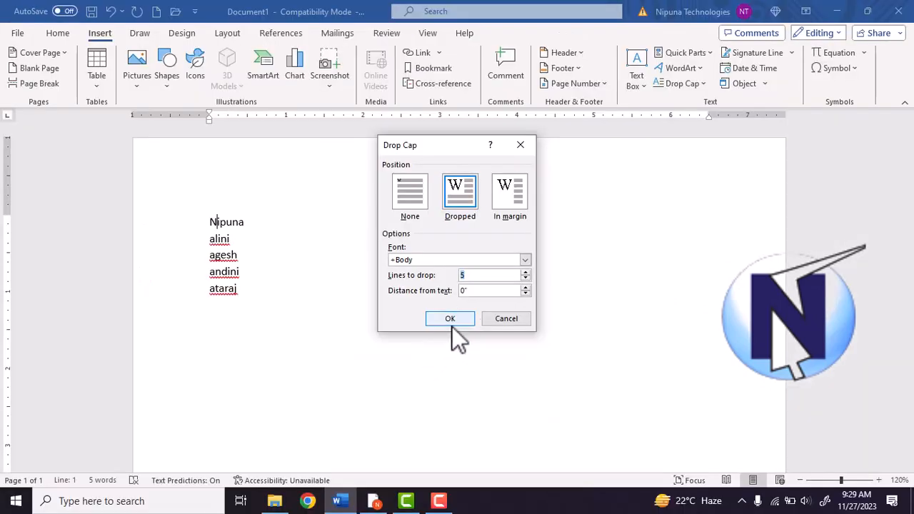
click(452, 325)
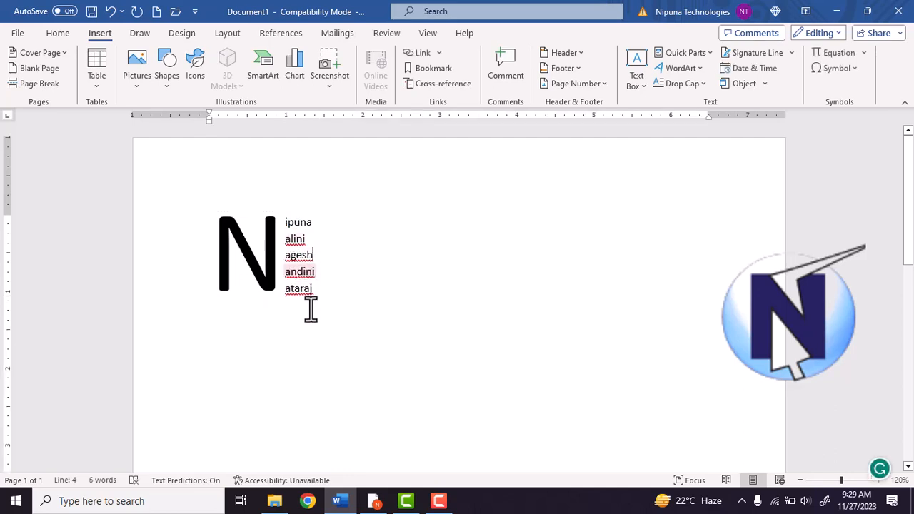
Change the drop cap's position to In margin
click(271, 230)
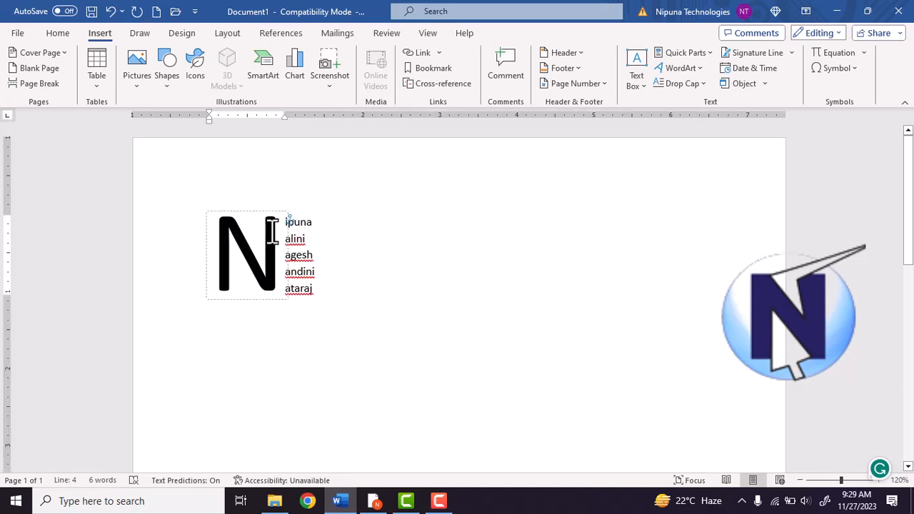
click(677, 83)
click(707, 200)
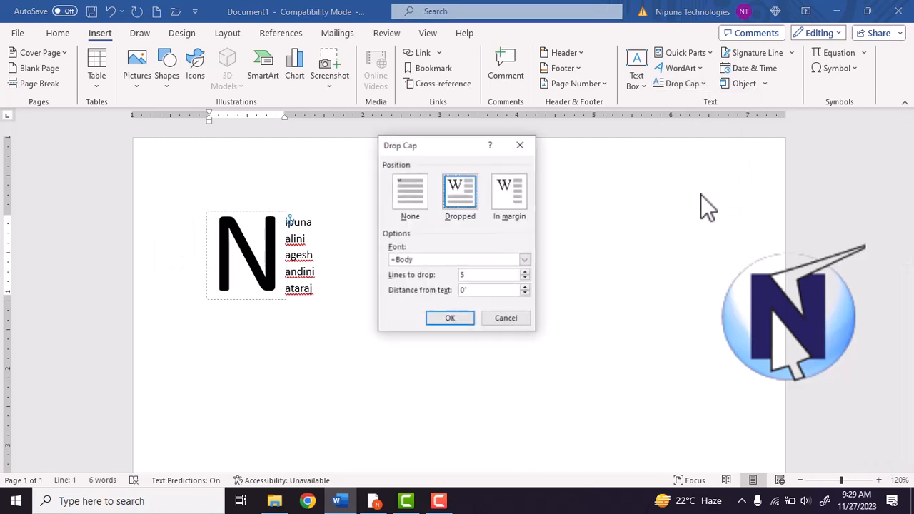
click(513, 214)
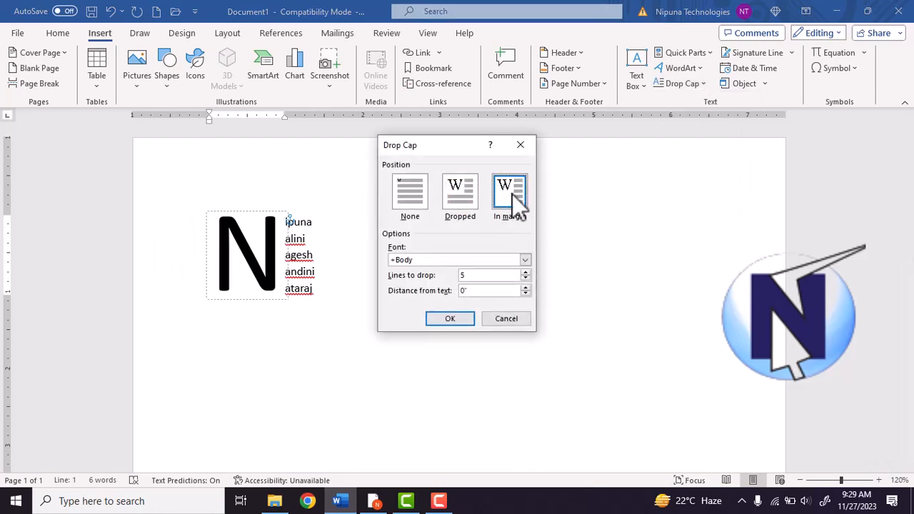
click(449, 318)
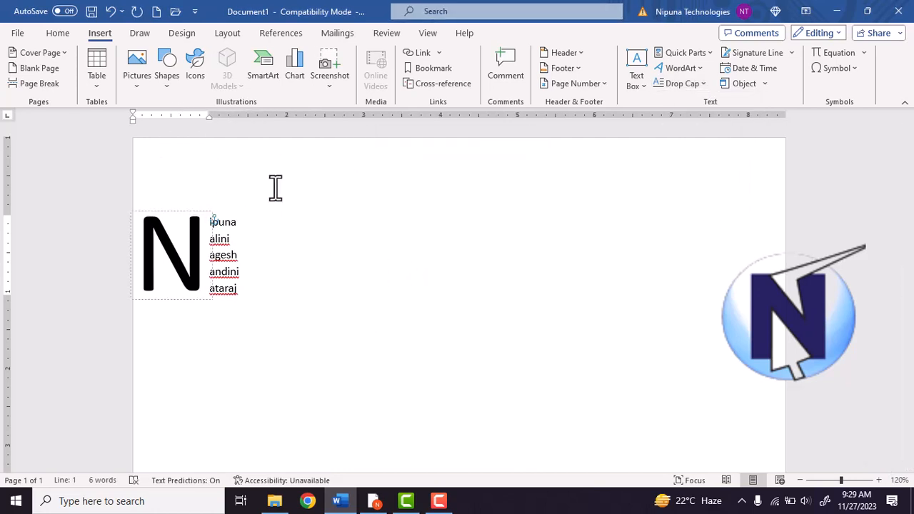
Set the drop cap's position to Dropped and its font to Abadi
click(700, 87)
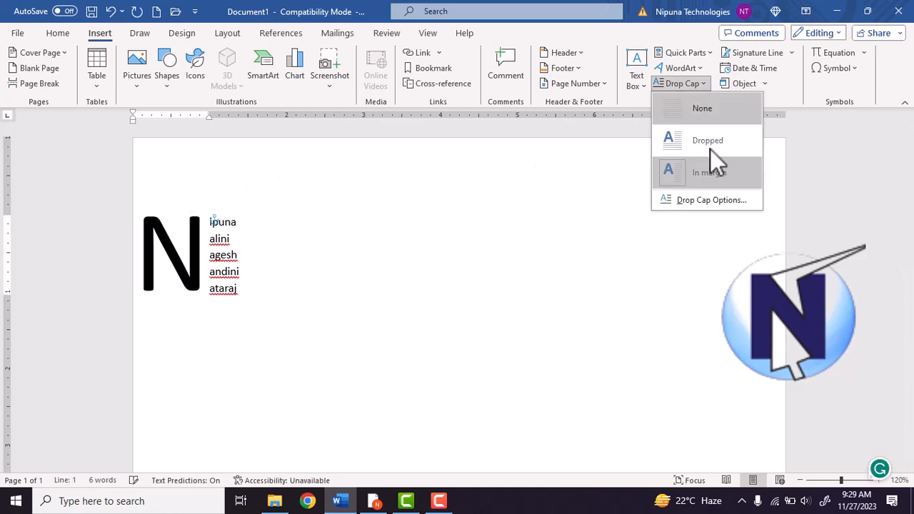
click(716, 199)
click(454, 201)
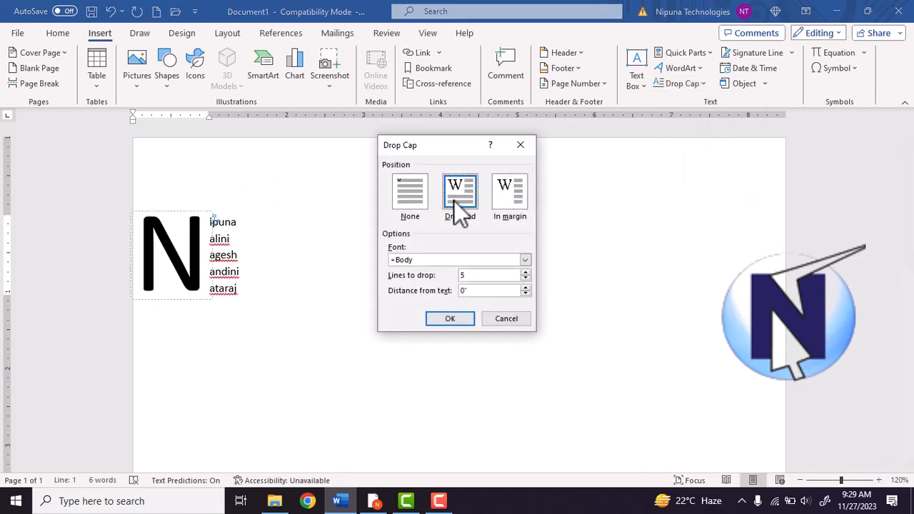
click(526, 262)
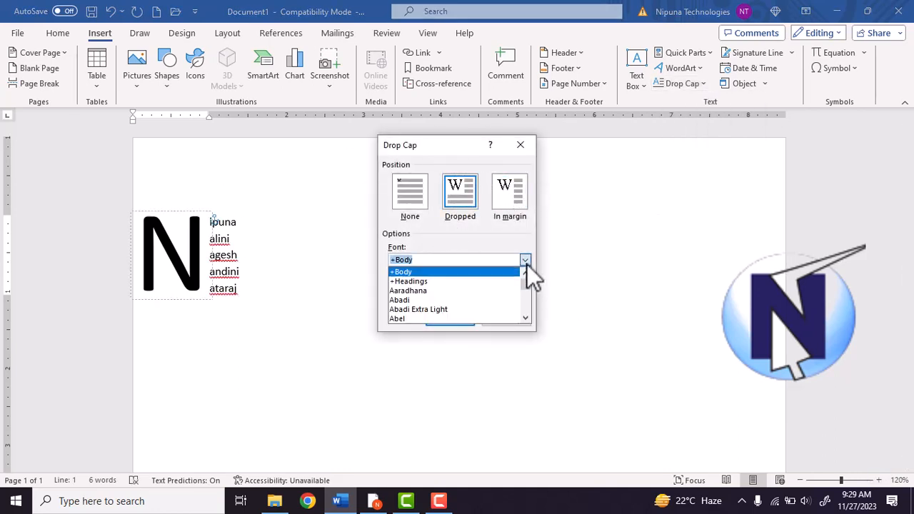
click(413, 305)
click(450, 318)
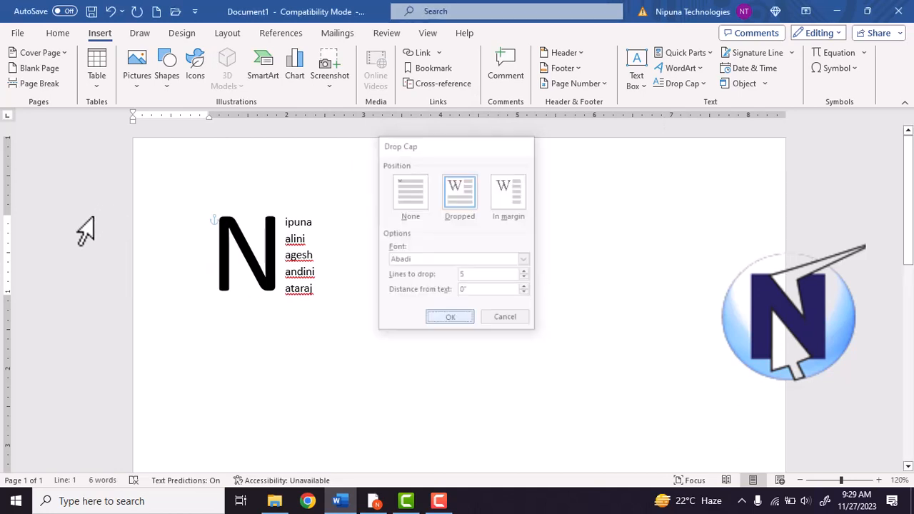
Increase the drop cap's distance from the text
click(683, 86)
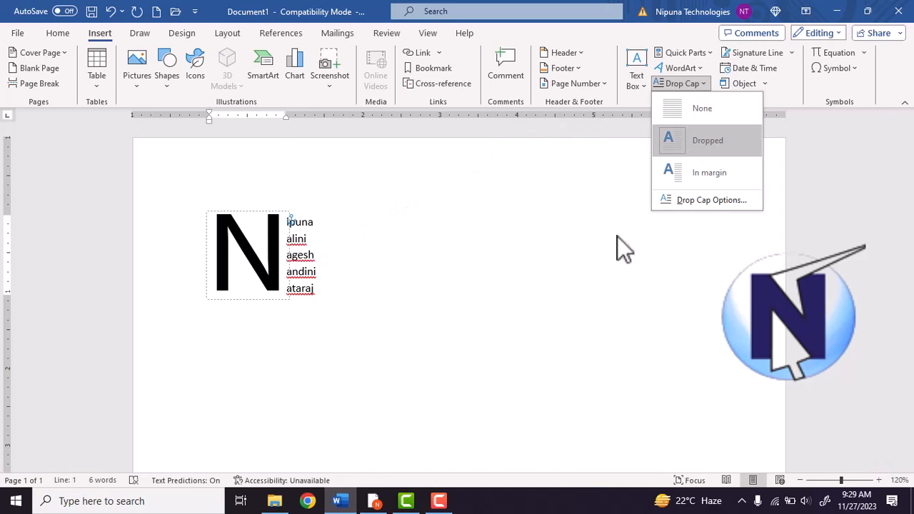
click(711, 200)
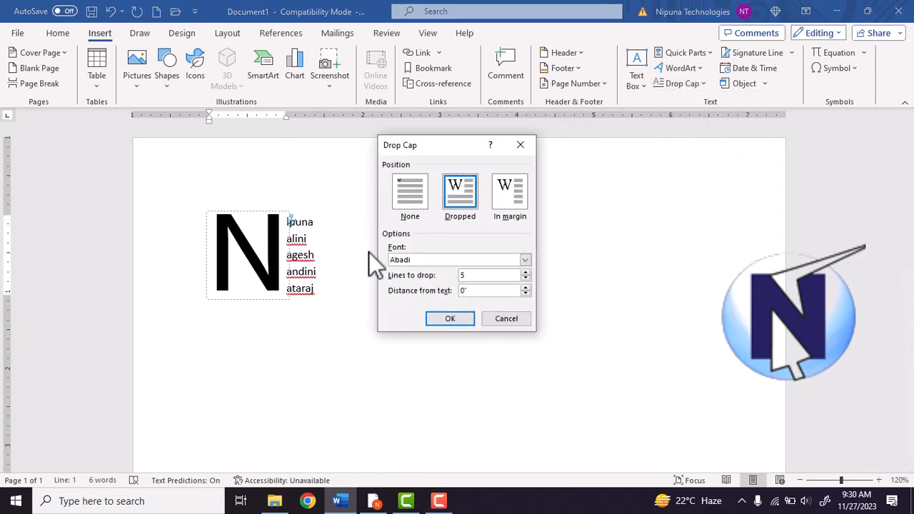
click(525, 287)
click(525, 286)
click(459, 318)
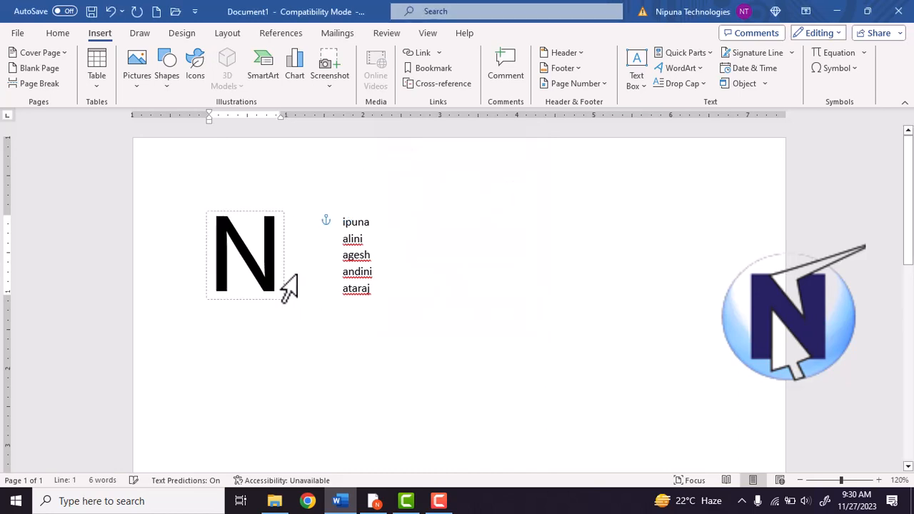
Remove the drop cap from the first line of the name list by setting its position to None
click(682, 84)
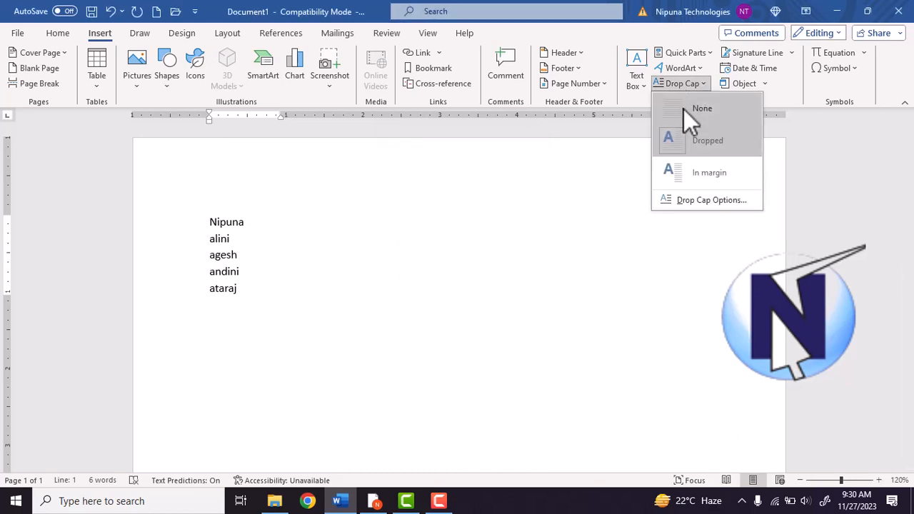
click(718, 200)
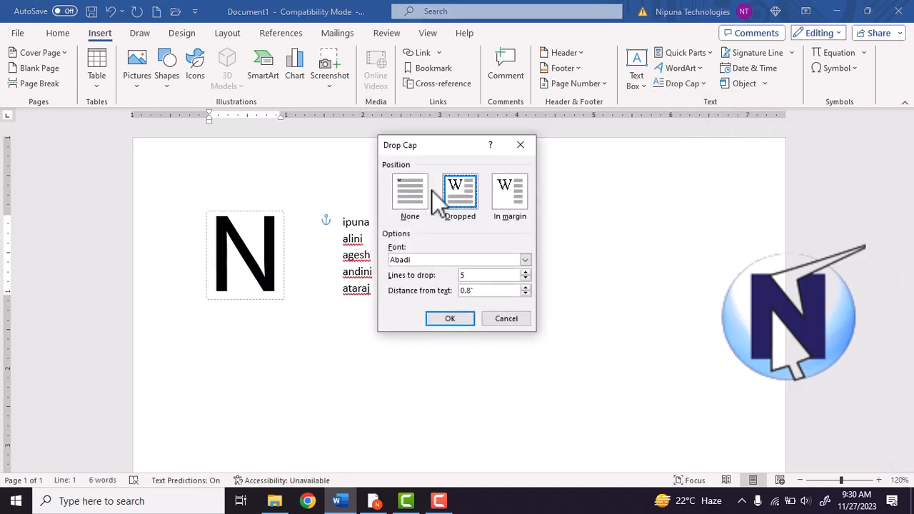
click(414, 196)
click(450, 318)
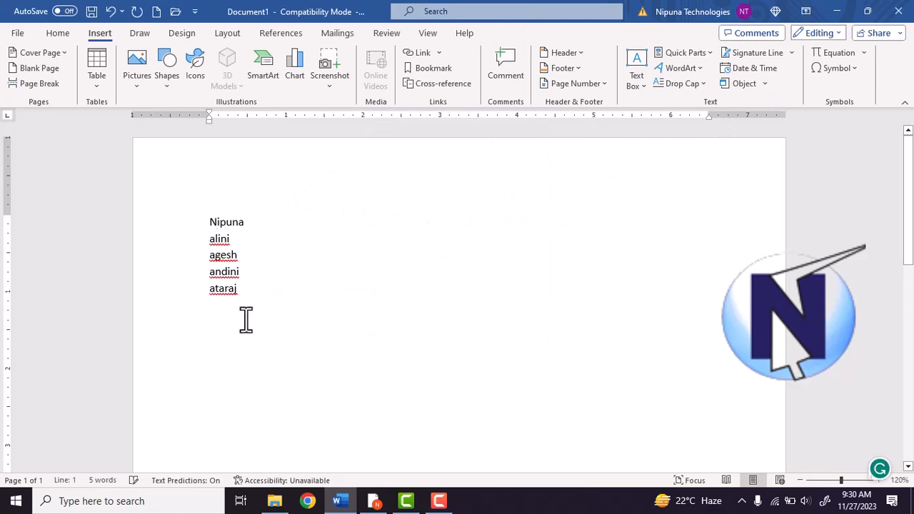
Replace the whole name list with sample paragraphs generated by =rand()
drag(264, 302, 186, 196)
key(Delete)
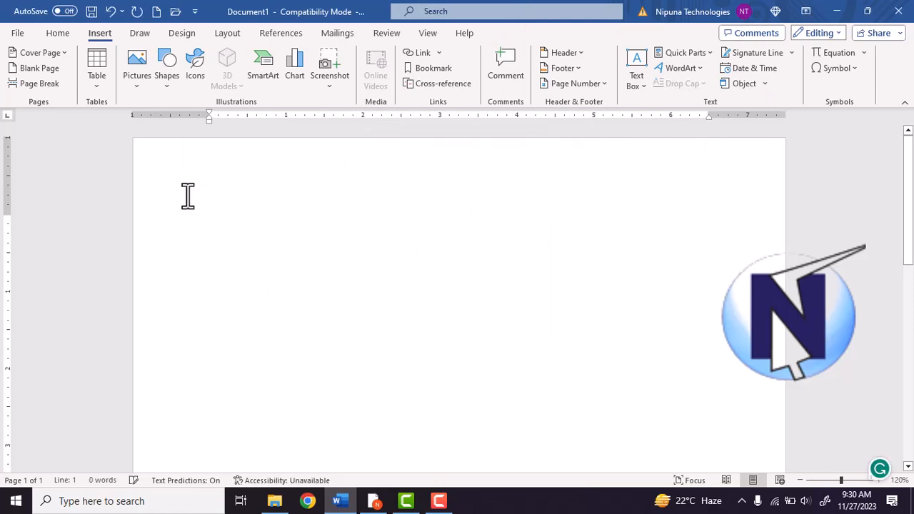
text(=rand()
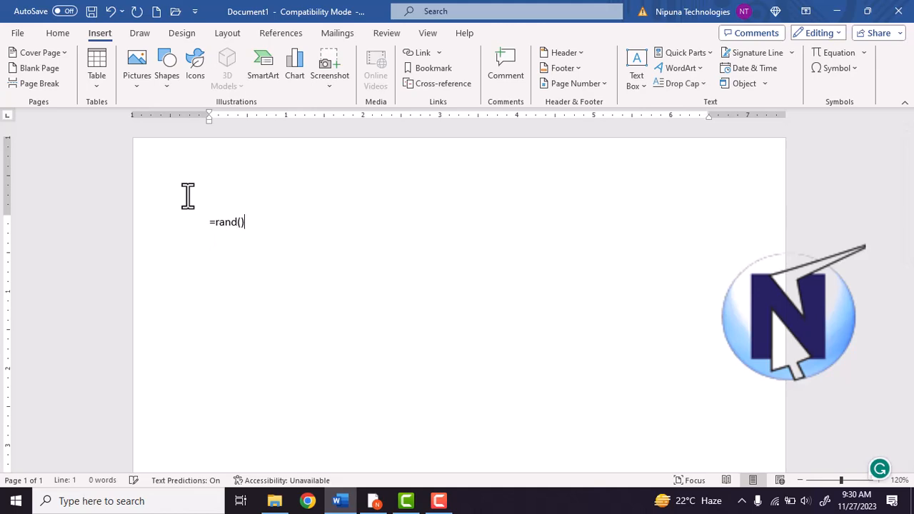
text())
key(Return)
scroll(535, 369, down, 2)
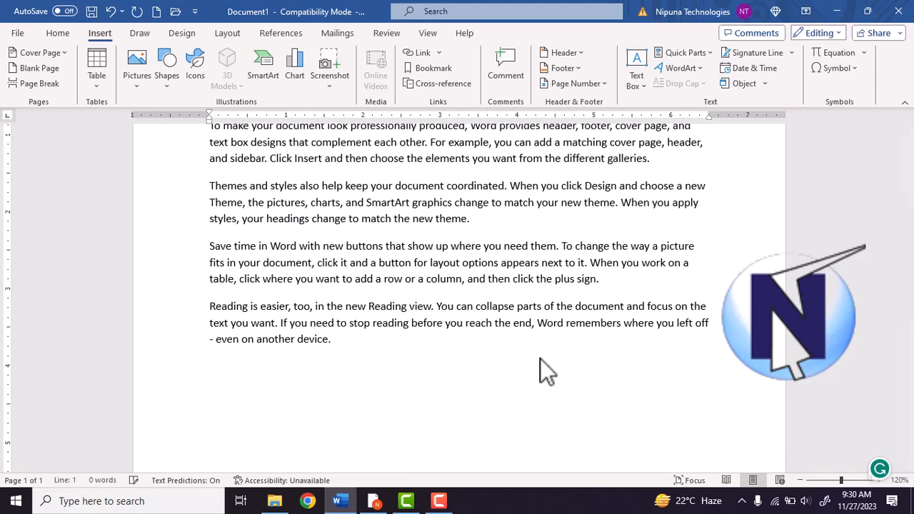
scroll(326, 387, down, 3)
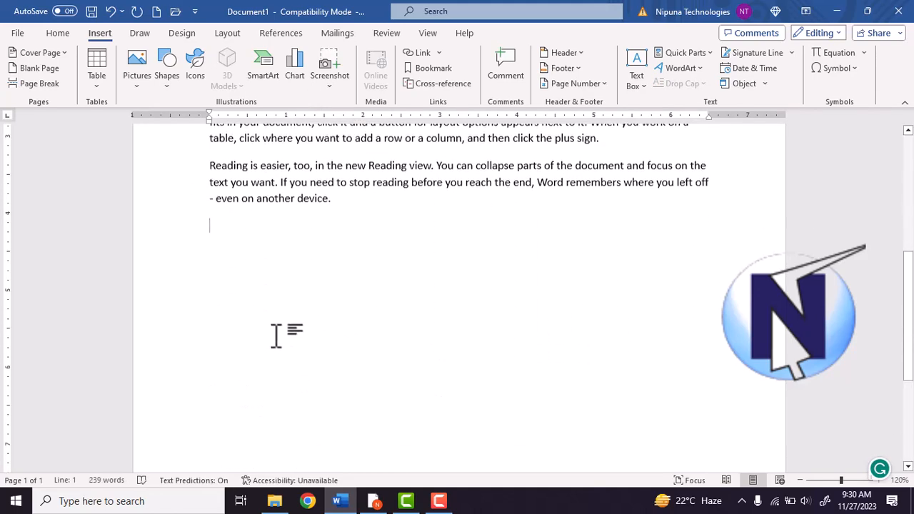
Open the signature line setup for the empty line below the last paragraph
click(235, 219)
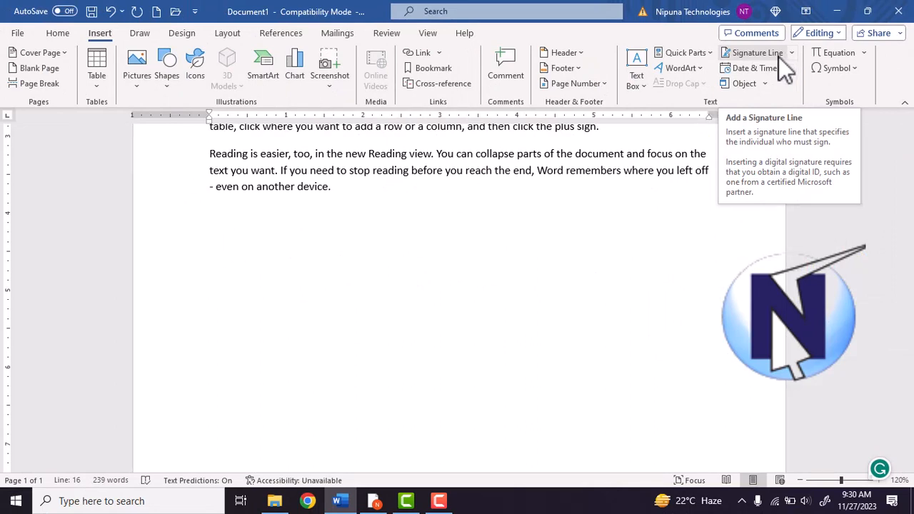
click(780, 60)
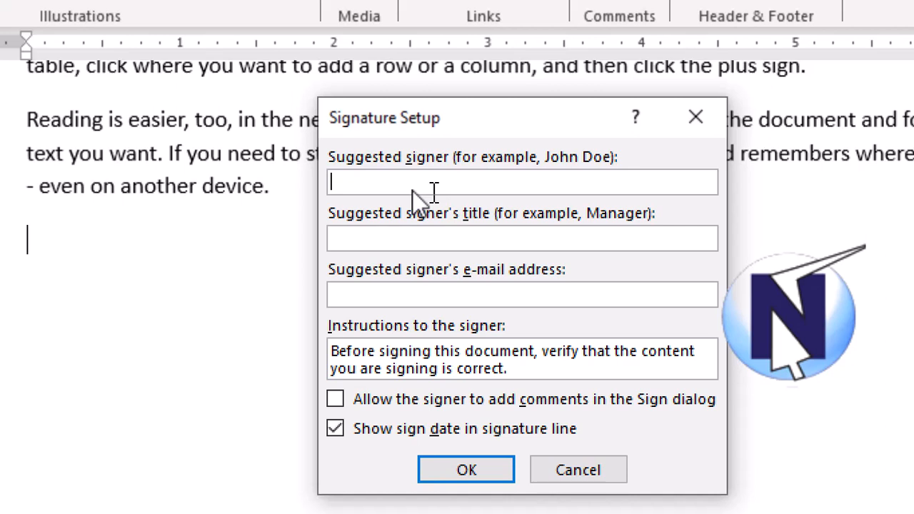
text(gn)
key(BackSpace)
key(BackSpace)
key(BackSpace)
key(BackSpace)
text(M Anja)
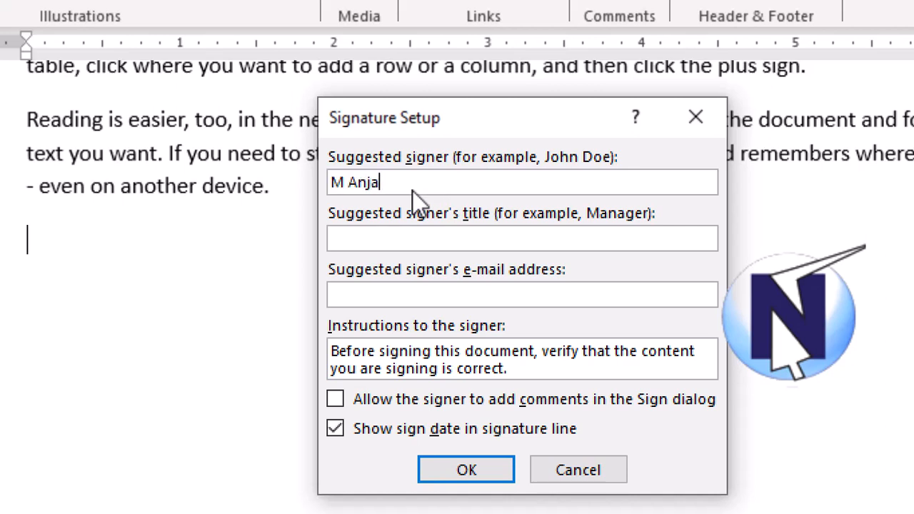
key(BackSpace)
key(BackSpace)
key(BackSpace)
key(BackSpace)
key(BackSpace)
key(BackSpace)
Insert the signature line with Nipuna Technologies as suggested signer, Manager as title and Email in the e-mail address field
text(Ni)
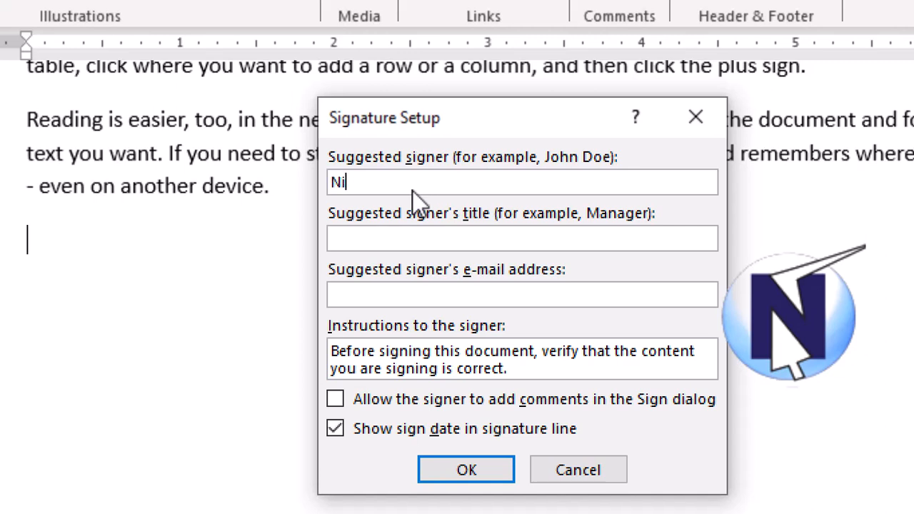
text(puna Technologies)
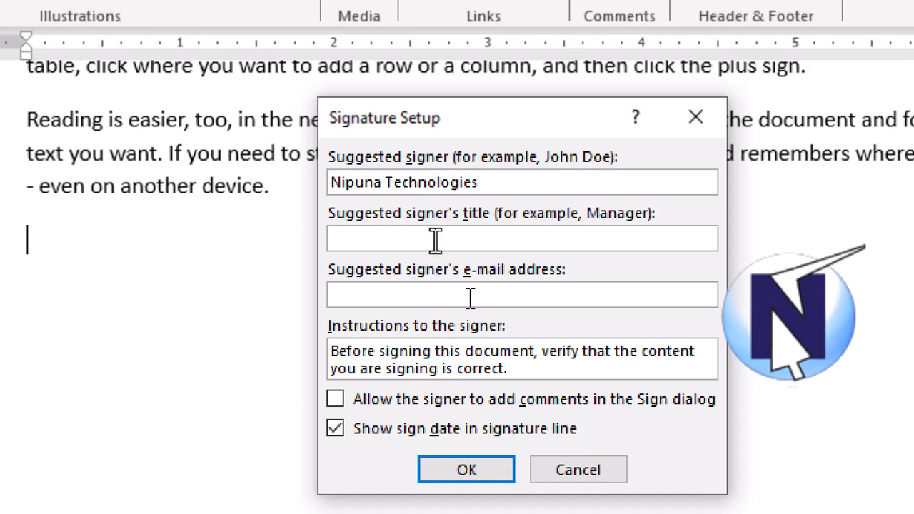
click(532, 238)
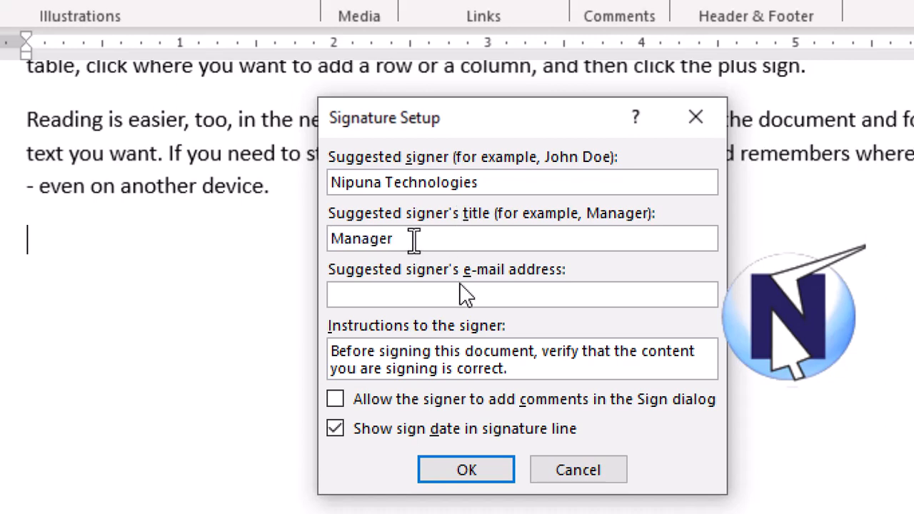
click(421, 293)
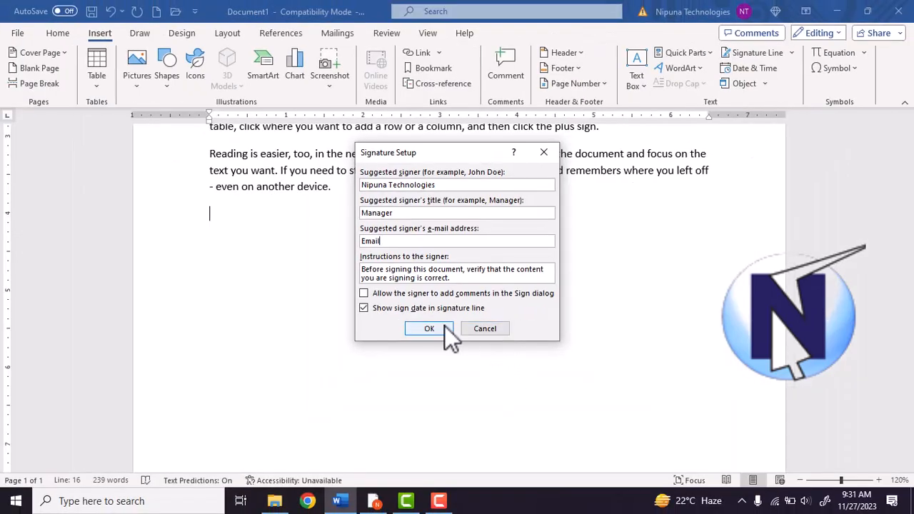
click(443, 328)
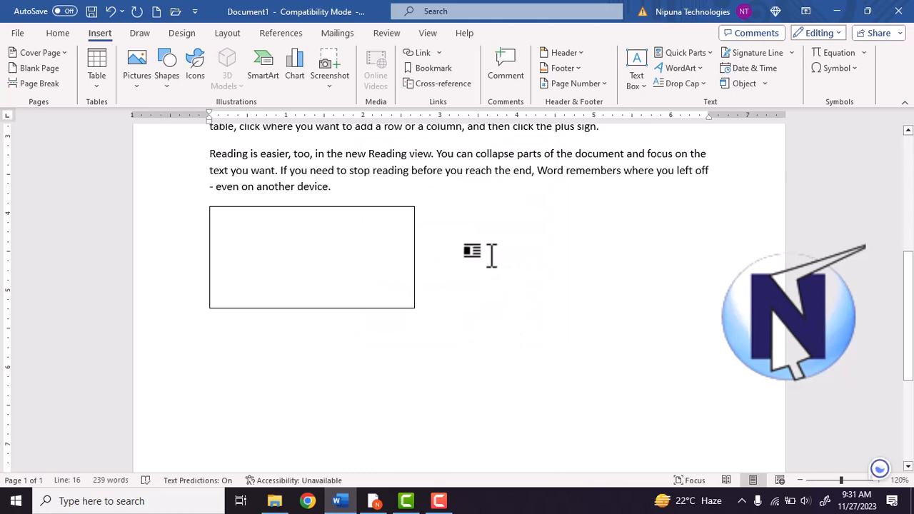
Enlarge the signature line, making it taller and wider
click(285, 264)
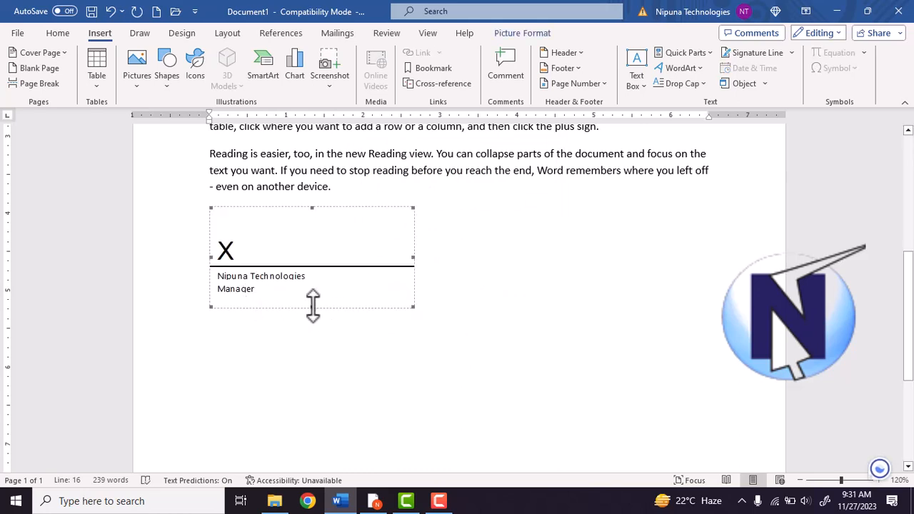
drag(312, 307, 309, 332)
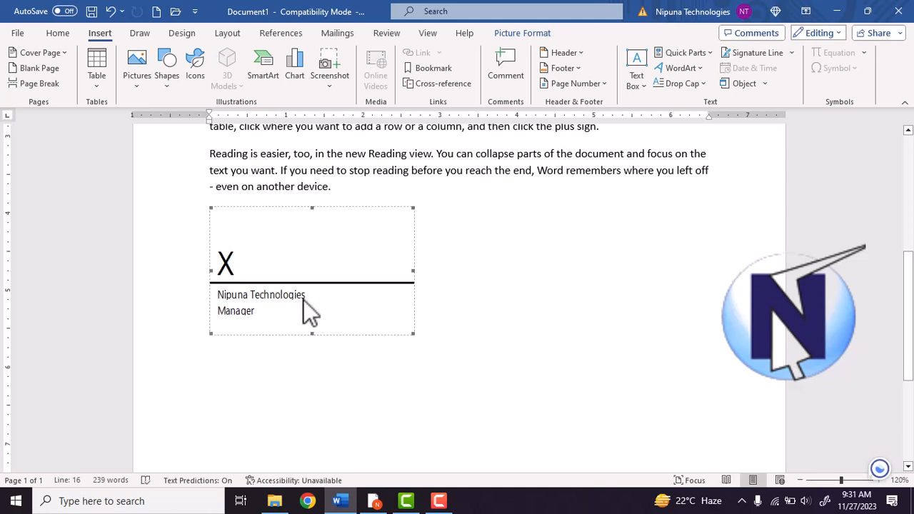
drag(412, 269, 460, 271)
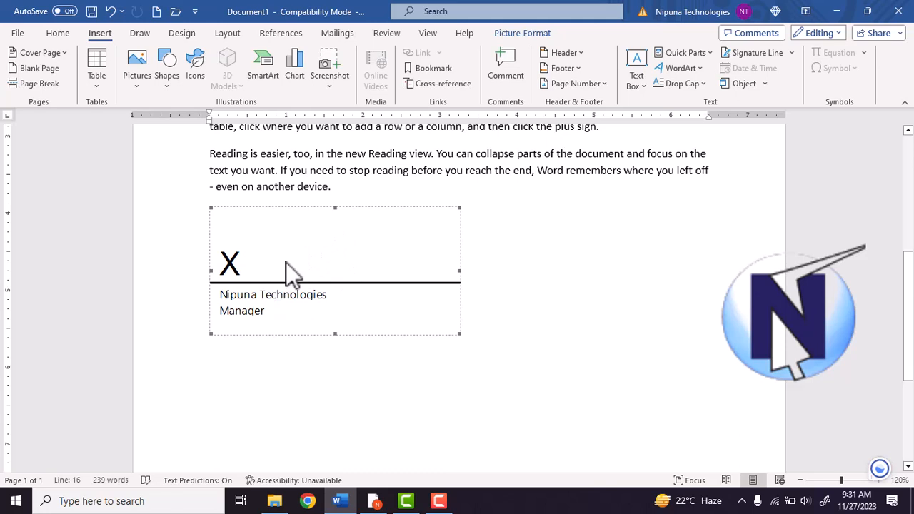
Reopen and cancel the signature setup, and delete the signature line below the last paragraph
click(786, 53)
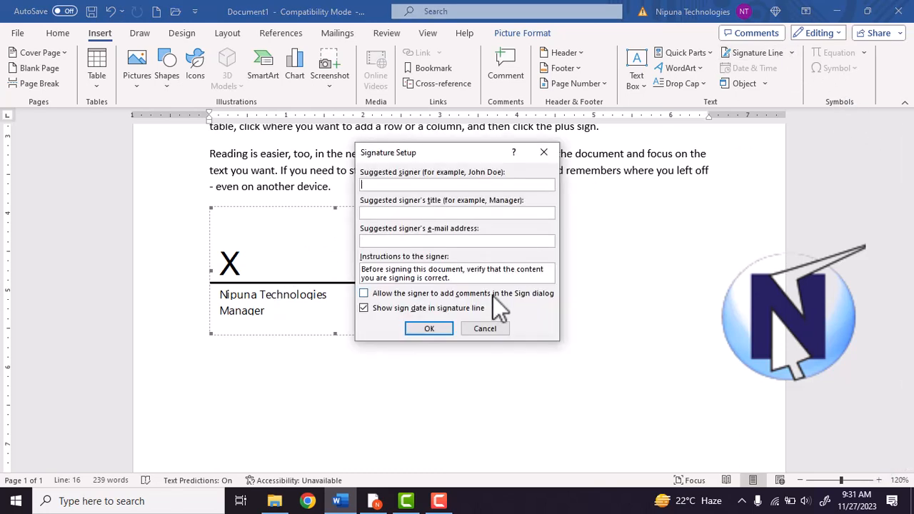
click(486, 328)
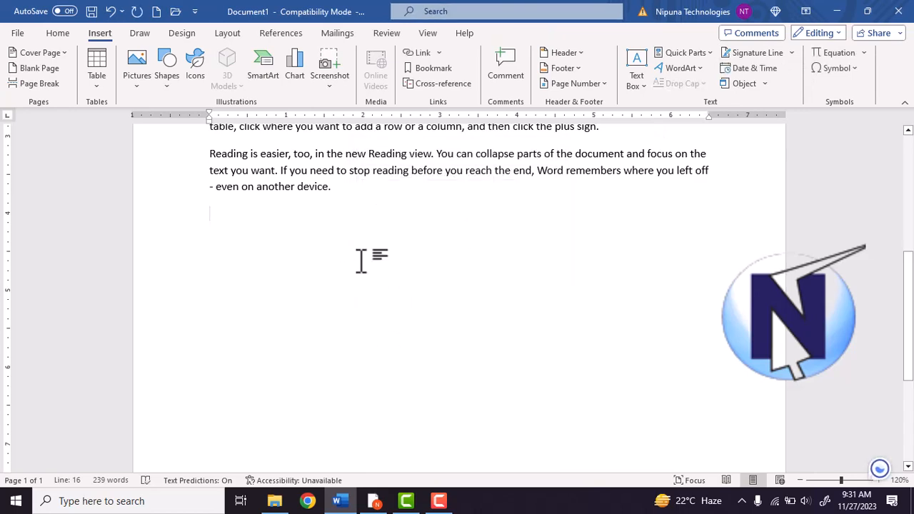
Insert an automatically updating date and time below the last paragraph in the 11/27/2023 9:31:56 AM format
scroll(363, 260, up, 5)
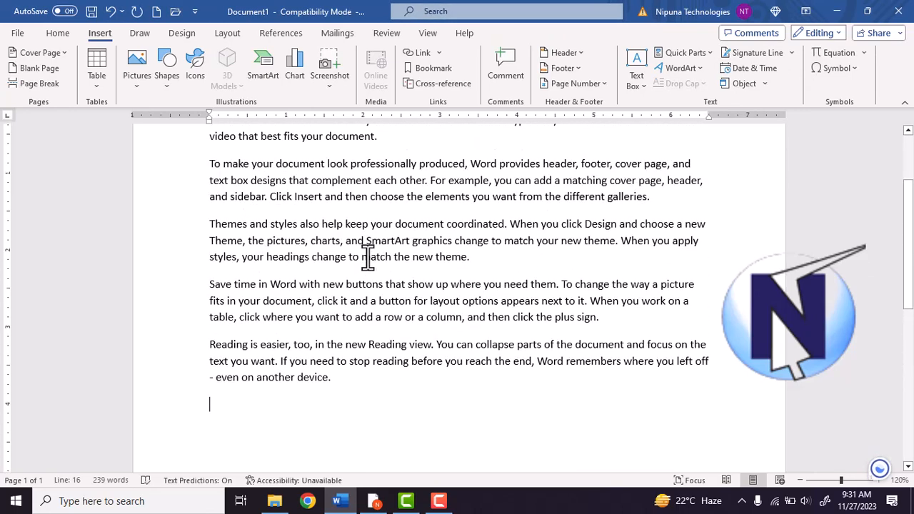
scroll(353, 261, up, 4)
scroll(337, 265, down, 7)
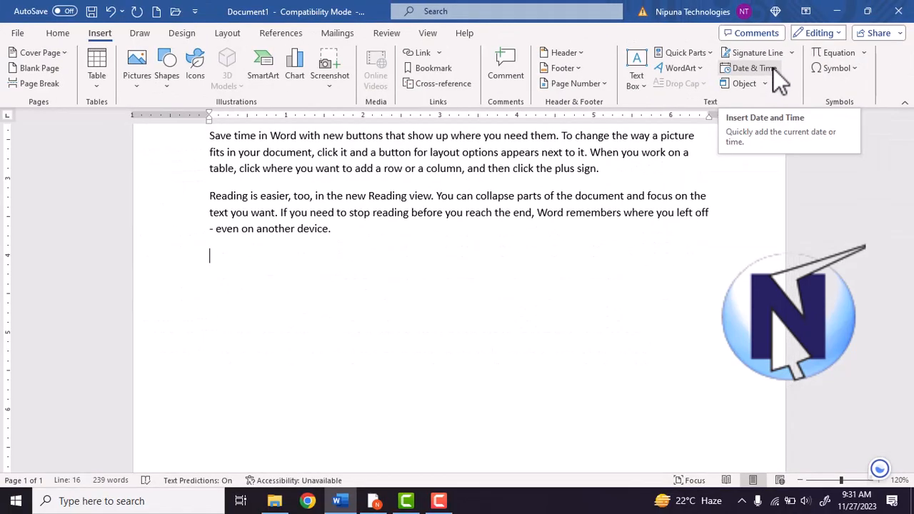
click(773, 68)
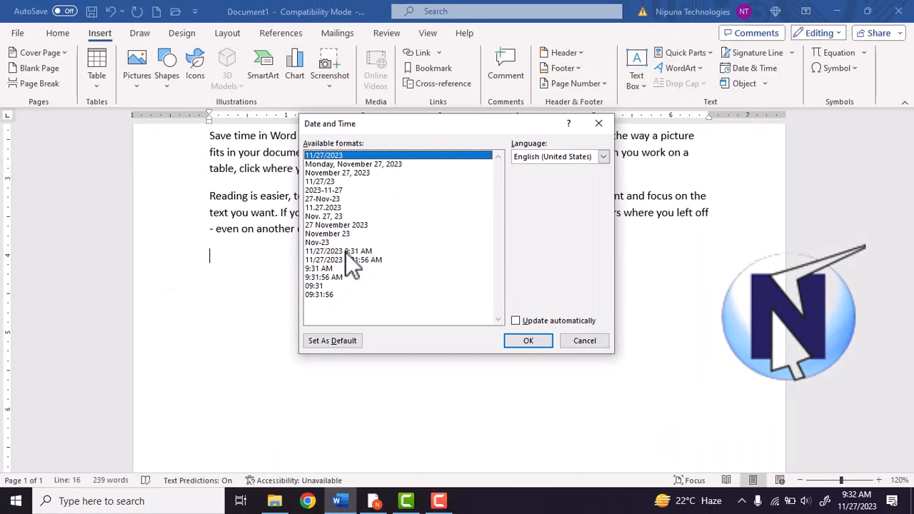
click(345, 258)
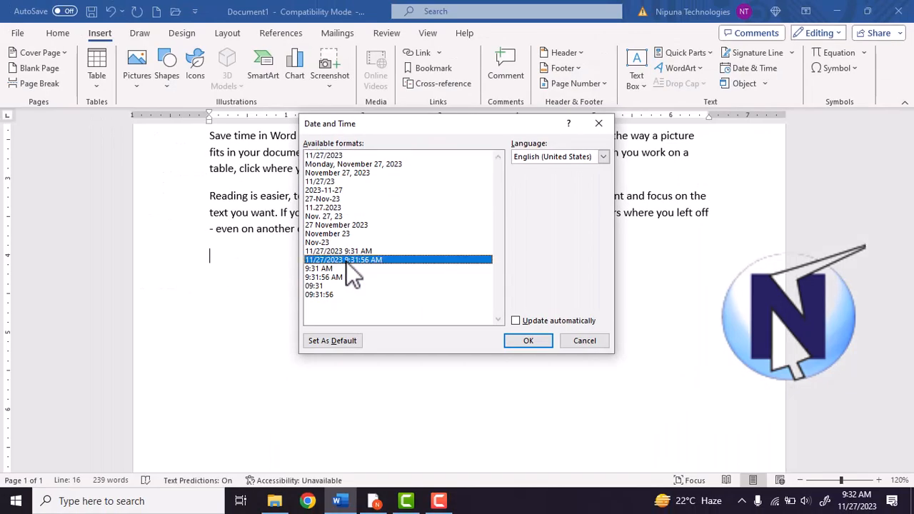
drag(465, 116, 352, 123)
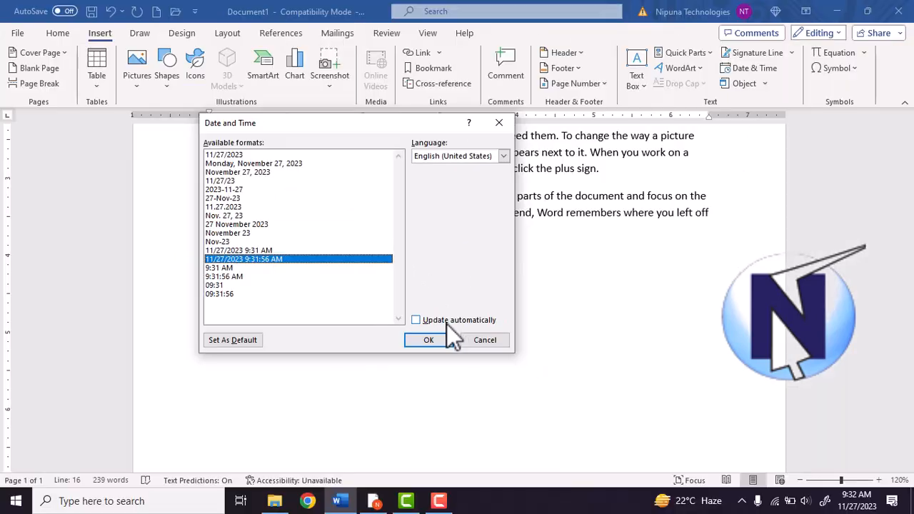
click(449, 327)
click(428, 340)
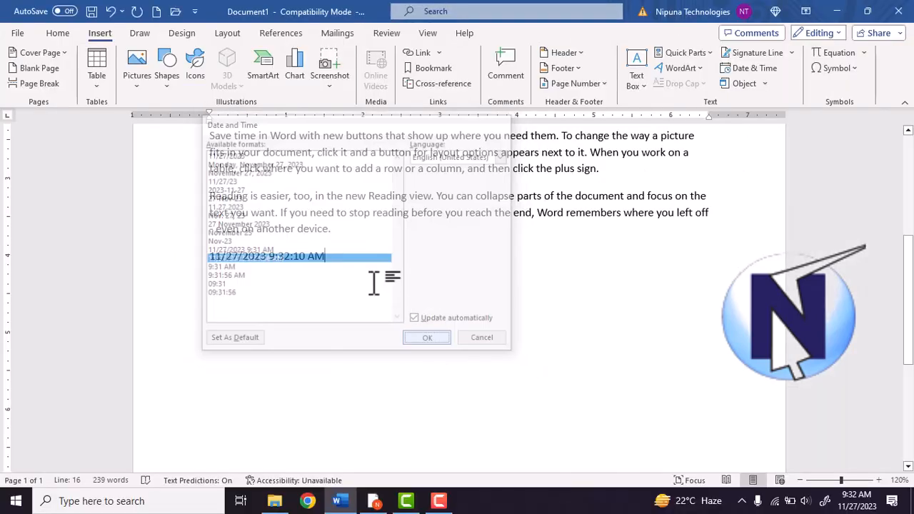
Delete the inserted date and time and clear all the remaining text from the document
drag(336, 262, 212, 261)
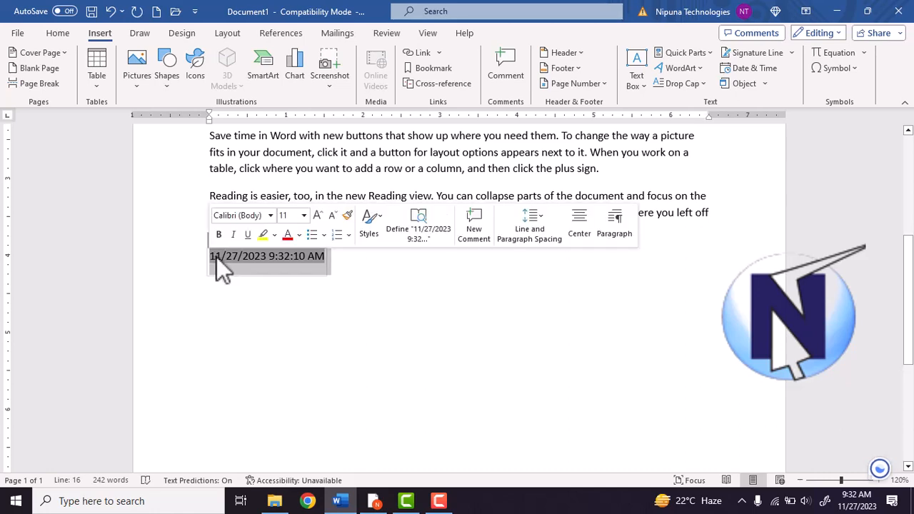
key(Delete)
drag(348, 230, 318, 227)
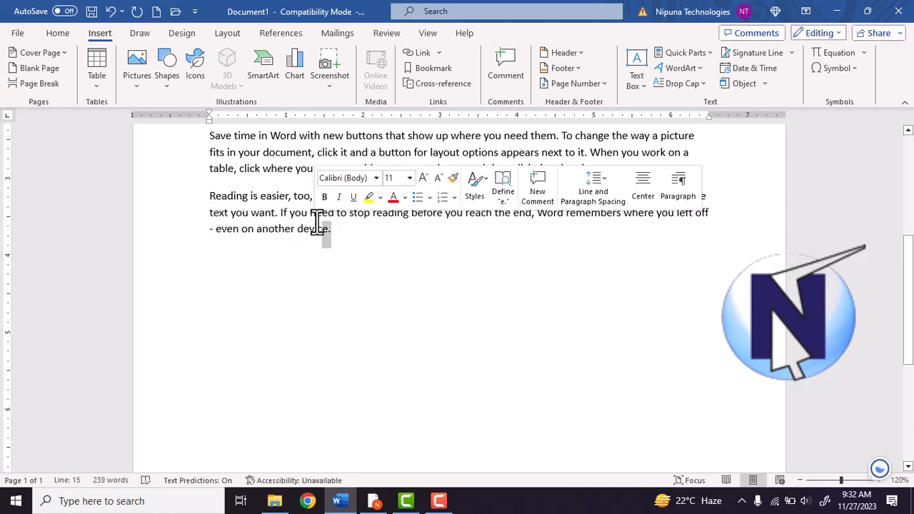
key(ctrl+a)
key(Delete)
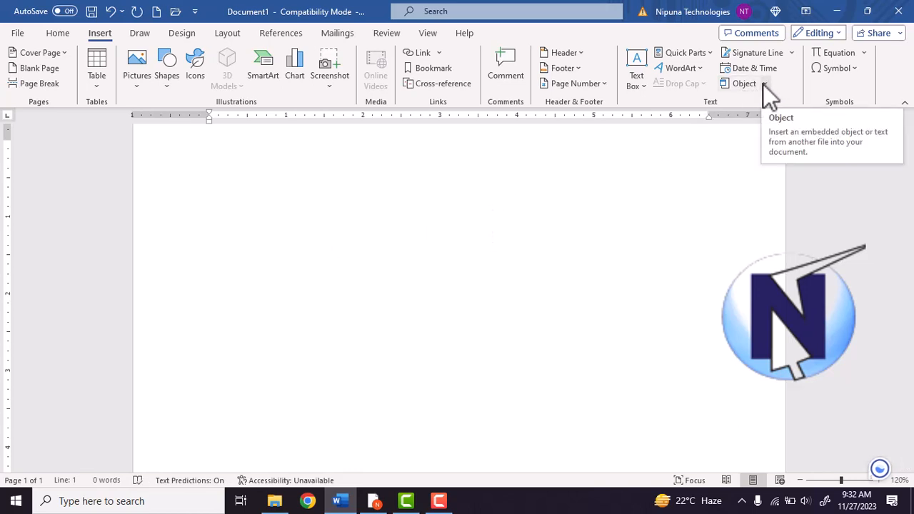
Insert a new Bitmap Image object at the start of the blank document
scroll(521, 222, up, 2)
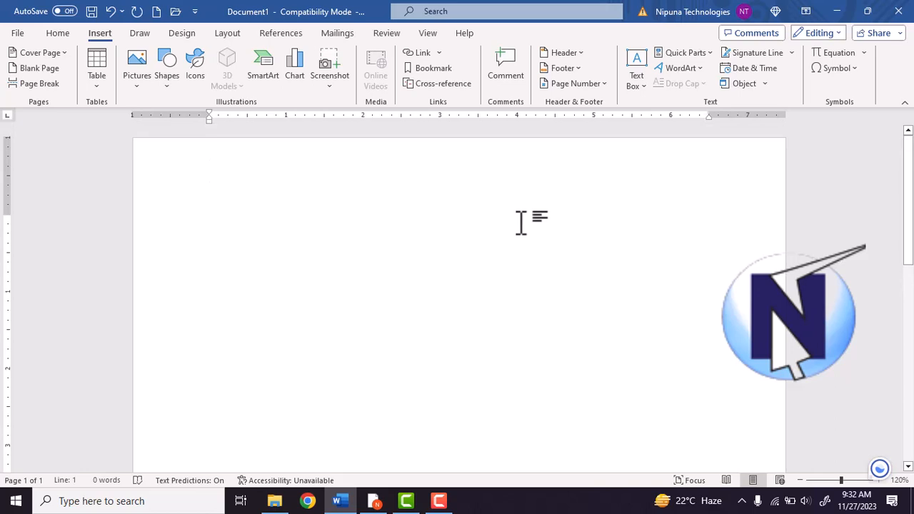
click(766, 85)
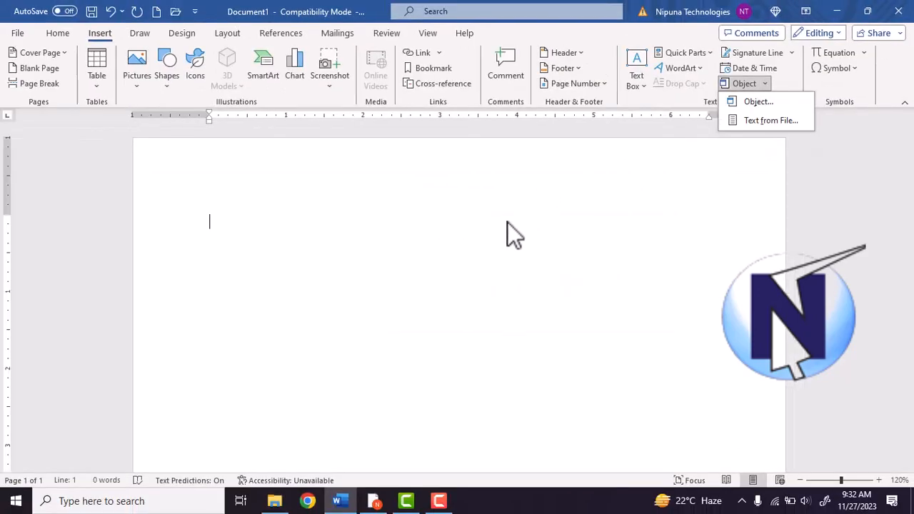
click(388, 242)
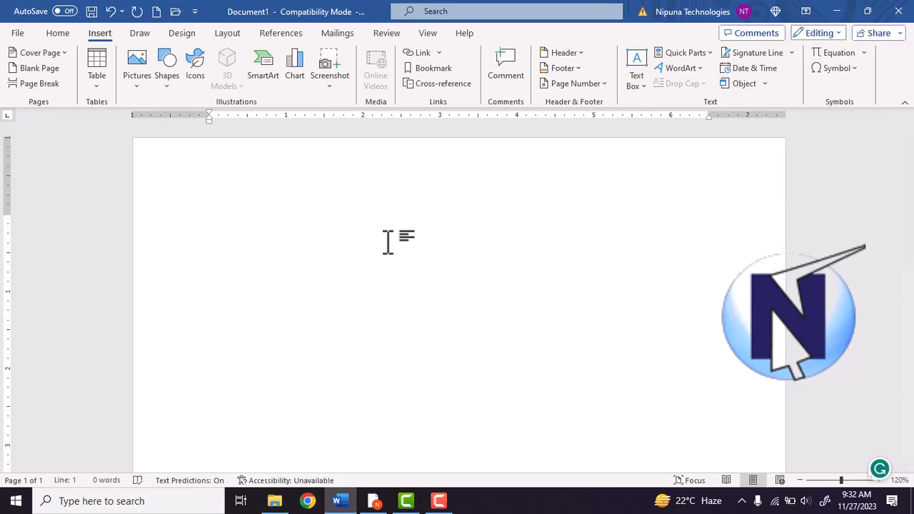
click(765, 84)
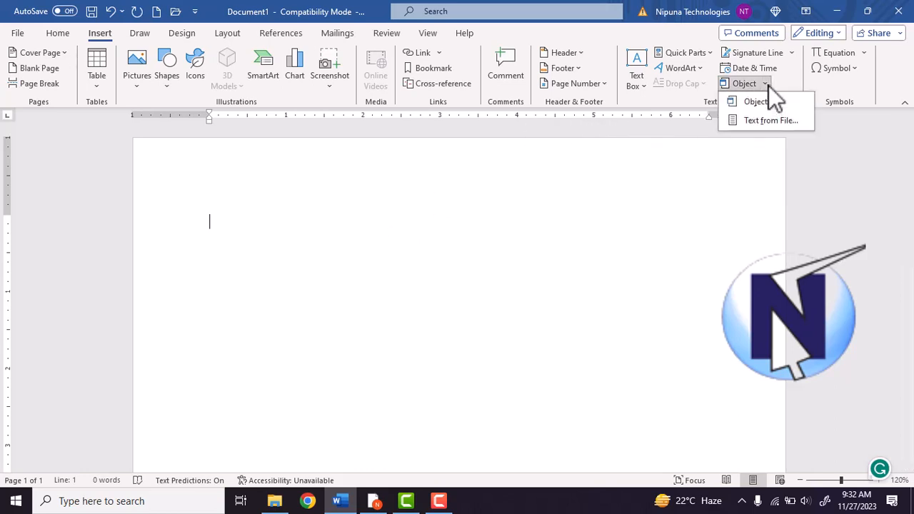
click(772, 103)
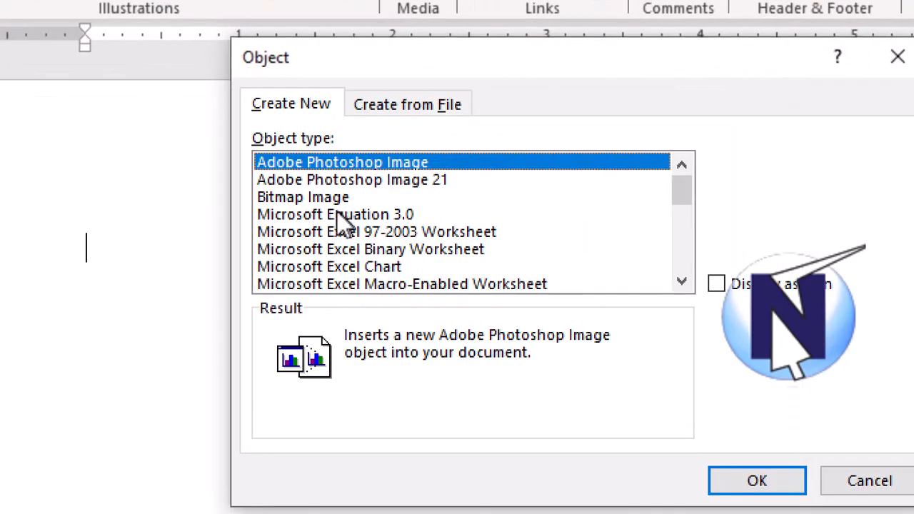
click(341, 201)
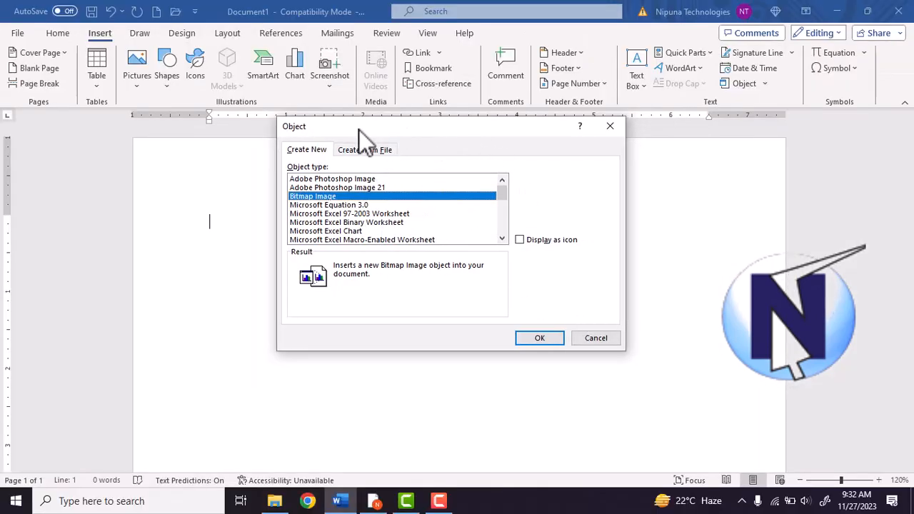
drag(364, 133, 250, 138)
click(424, 345)
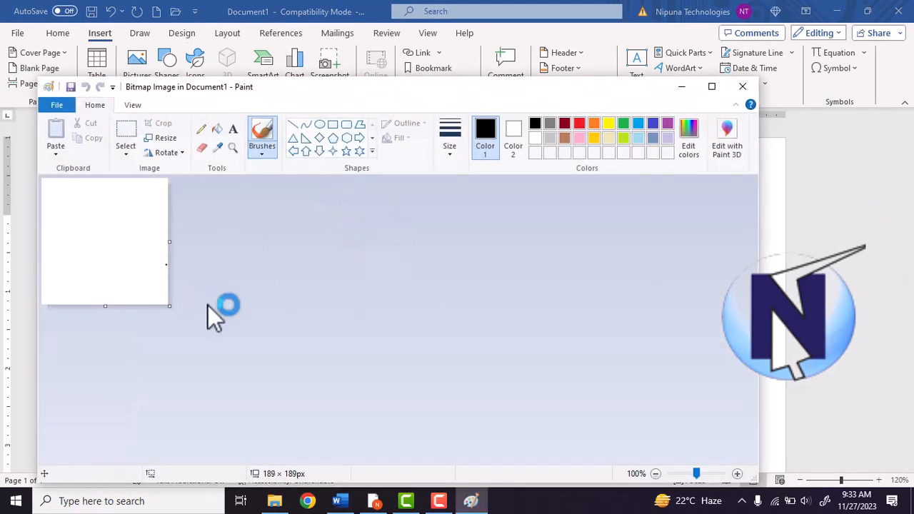
Enlarge the bitmap canvas to 583 × 369 px, paint thick red brush strokes across it, and return to the document
drag(171, 309, 433, 426)
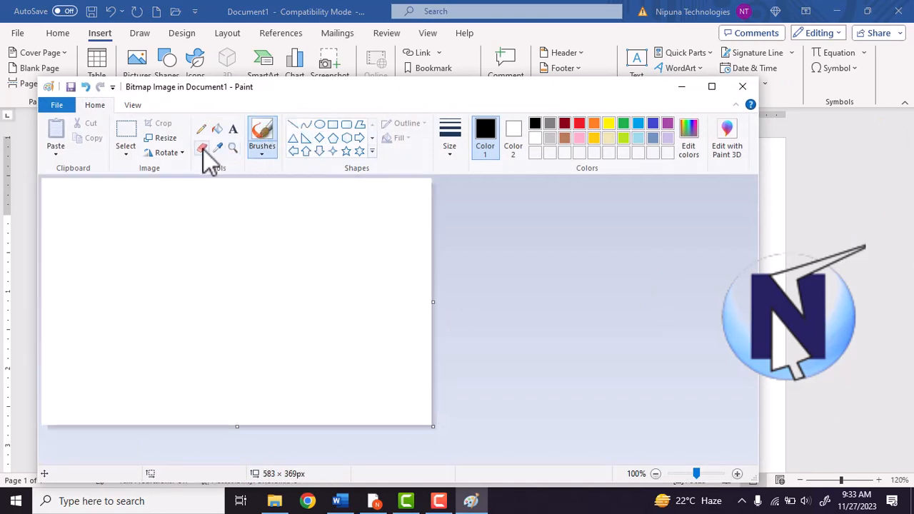
click(263, 152)
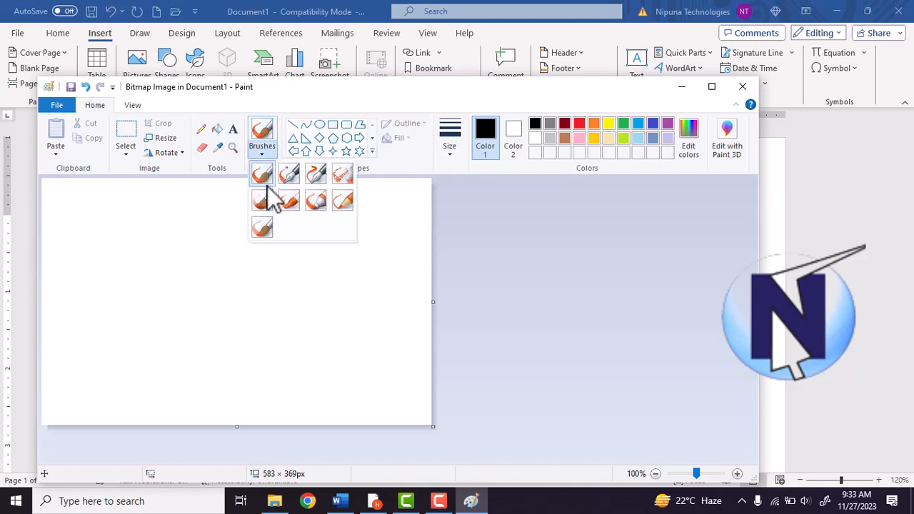
click(580, 124)
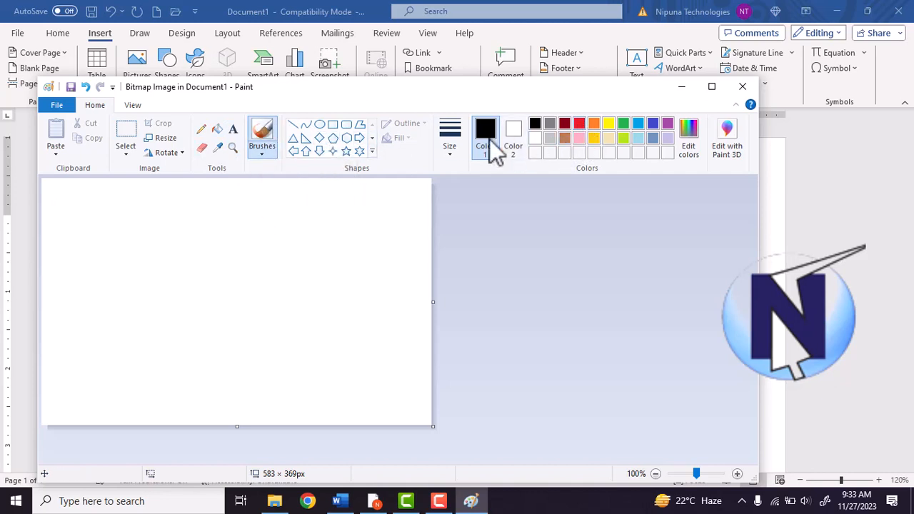
mouse_move(76, 349)
mouse_down()
mouse_move(87, 294)
mouse_move(143, 334)
mouse_move(82, 256)
mouse_move(147, 266)
mouse_move(190, 288)
mouse_move(160, 309)
mouse_move(188, 297)
mouse_move(230, 331)
mouse_move(228, 262)
mouse_move(184, 250)
mouse_move(226, 208)
mouse_up()
mouse_move(219, 288)
mouse_down()
mouse_move(198, 302)
mouse_move(250, 371)
mouse_move(280, 318)
mouse_up()
mouse_move(361, 324)
mouse_down()
mouse_move(327, 292)
mouse_move(341, 292)
mouse_move(340, 251)
mouse_move(399, 280)
mouse_move(411, 314)
mouse_move(374, 318)
mouse_up()
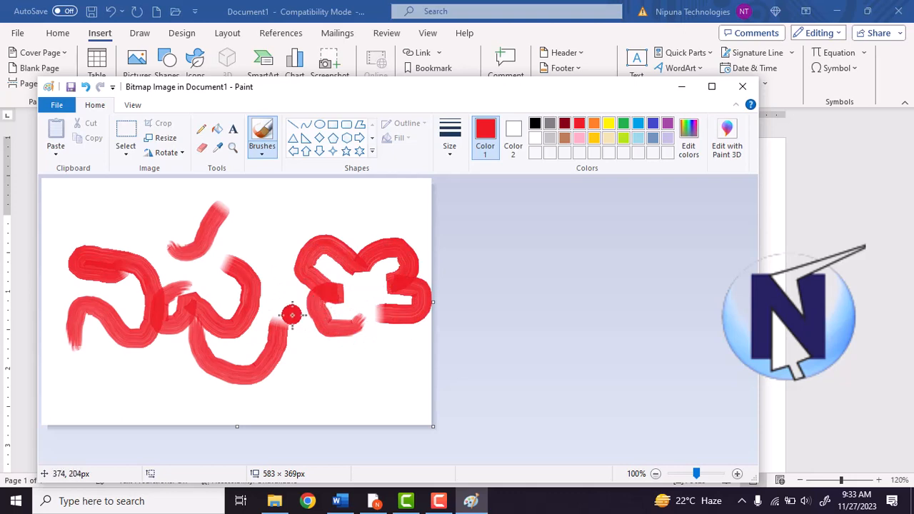
click(743, 87)
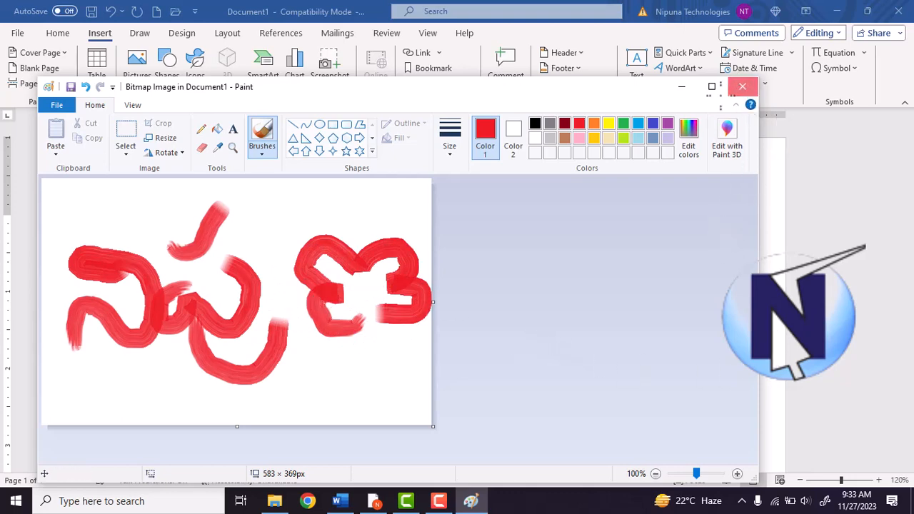
Reopen the embedded drawing in Paint, close it unedited, and undo its insertion in the document
scroll(520, 290, down, 3)
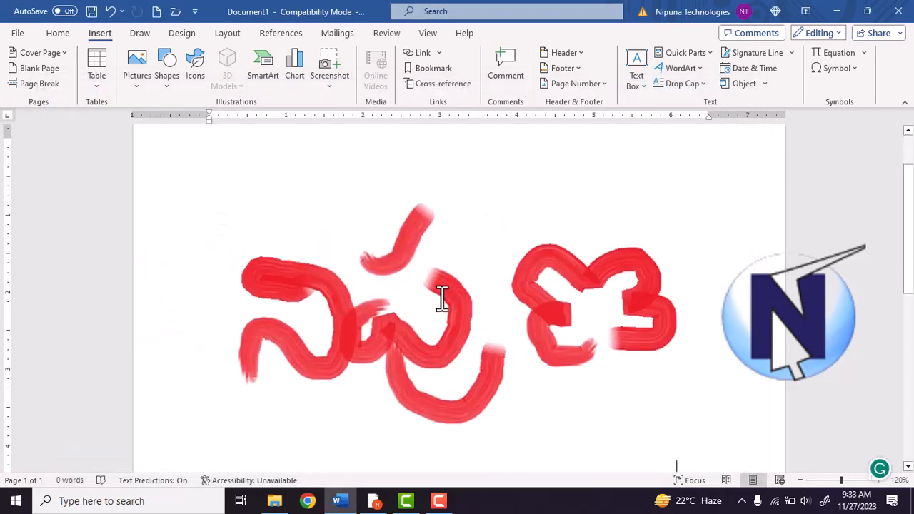
click(465, 231)
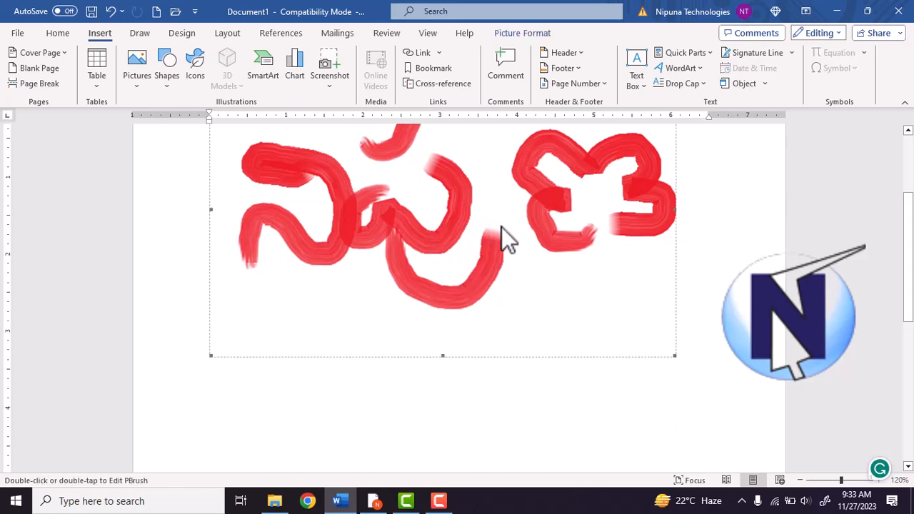
scroll(606, 179, up, 2)
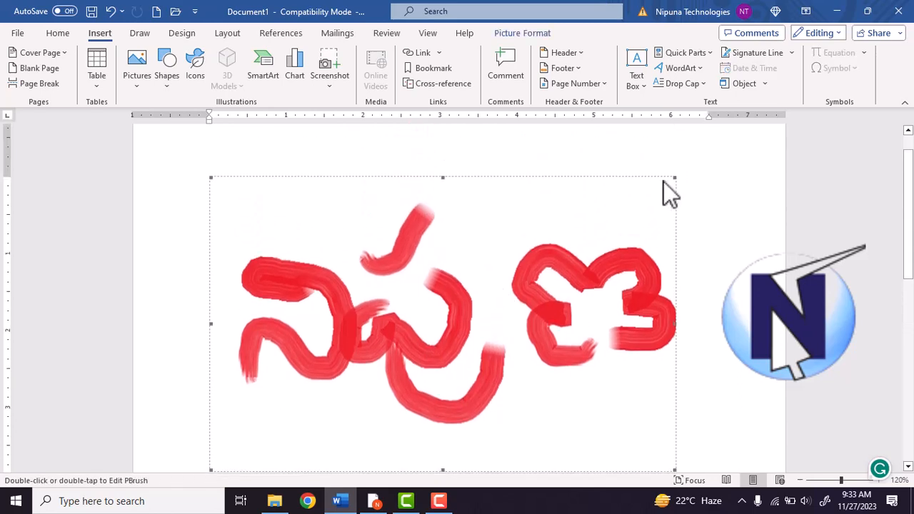
double_click(445, 310)
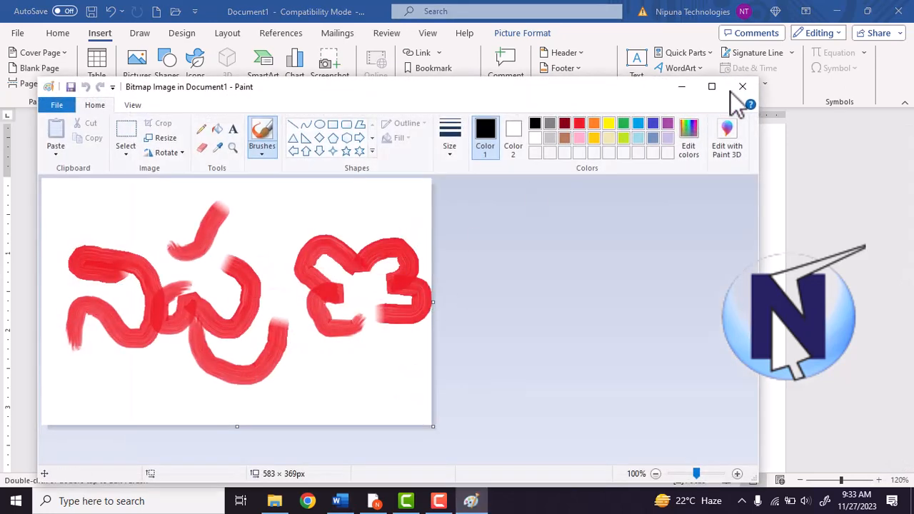
click(741, 88)
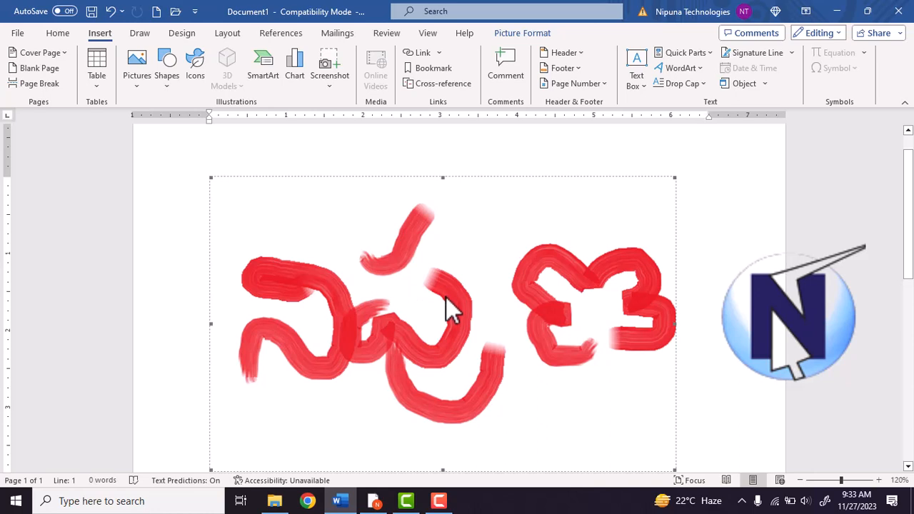
key(ctrl+z)
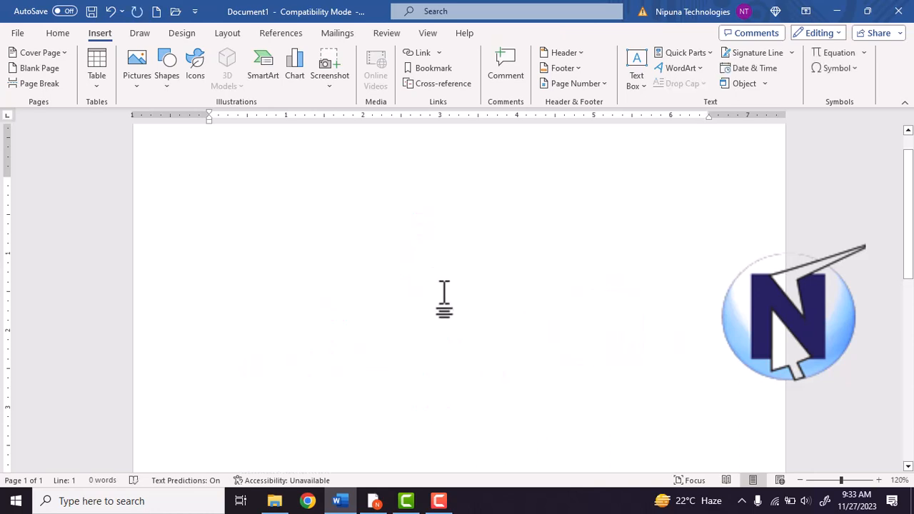
Embed a Microsoft Excel 97-2003 Worksheet and enter asdfas, asdfasdf and sadfs in cells A1 to C1
click(743, 84)
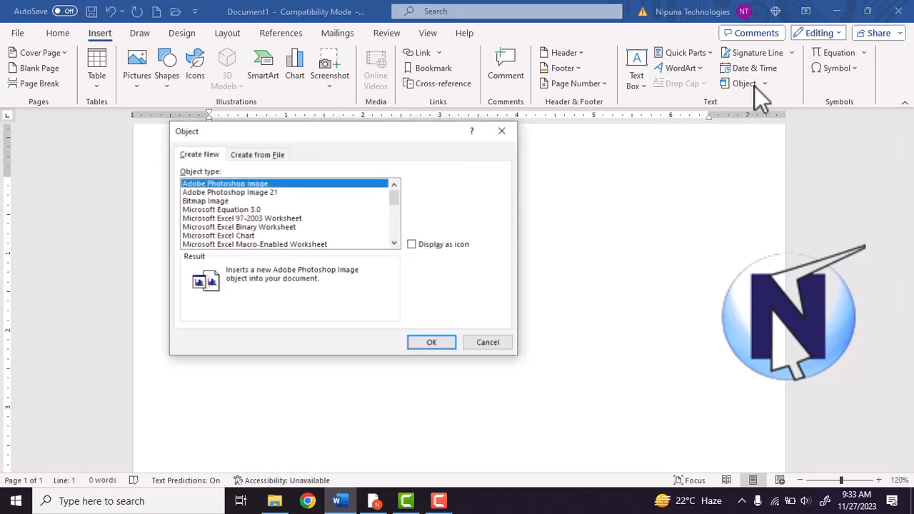
click(256, 219)
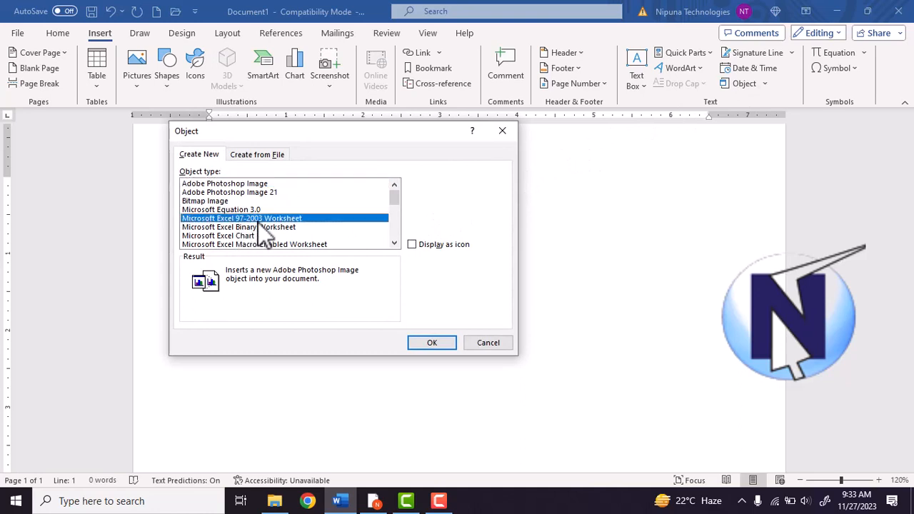
click(434, 344)
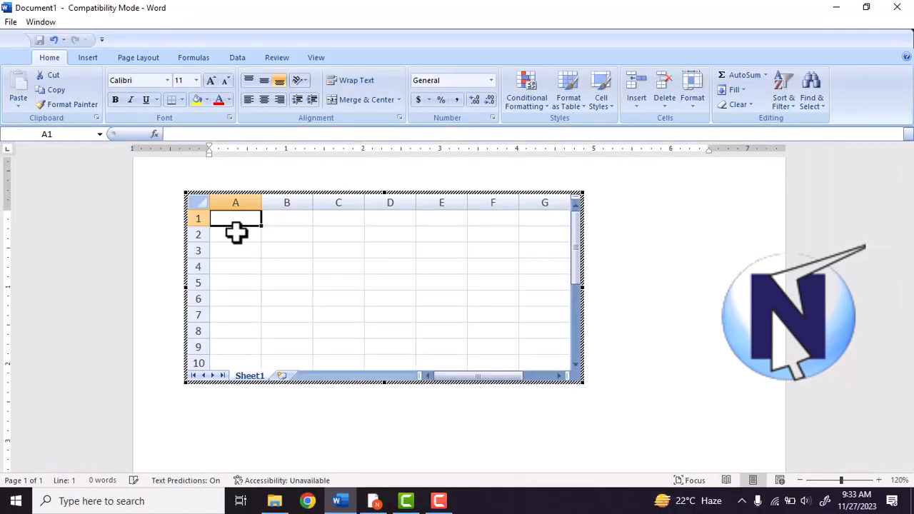
text(asdfas)
key(Tab)
text(asdfasdf)
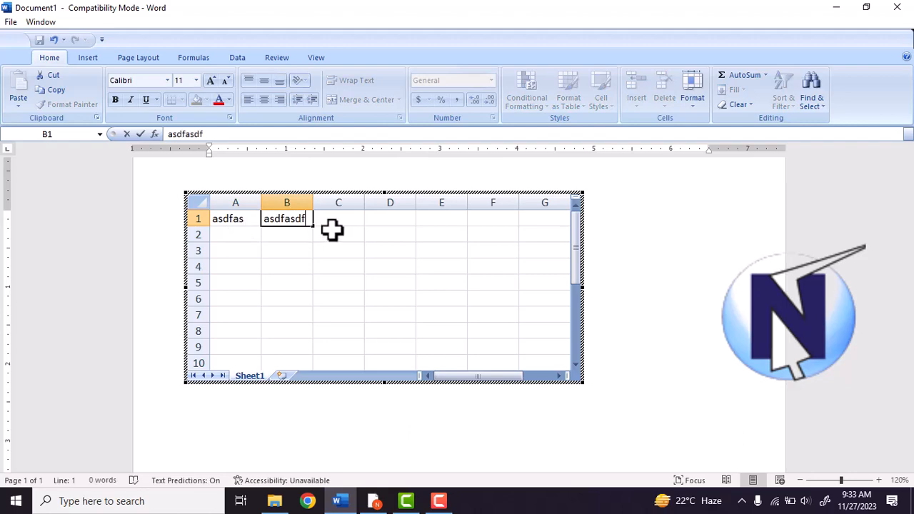
key(Tab)
text(sadfs)
click(626, 214)
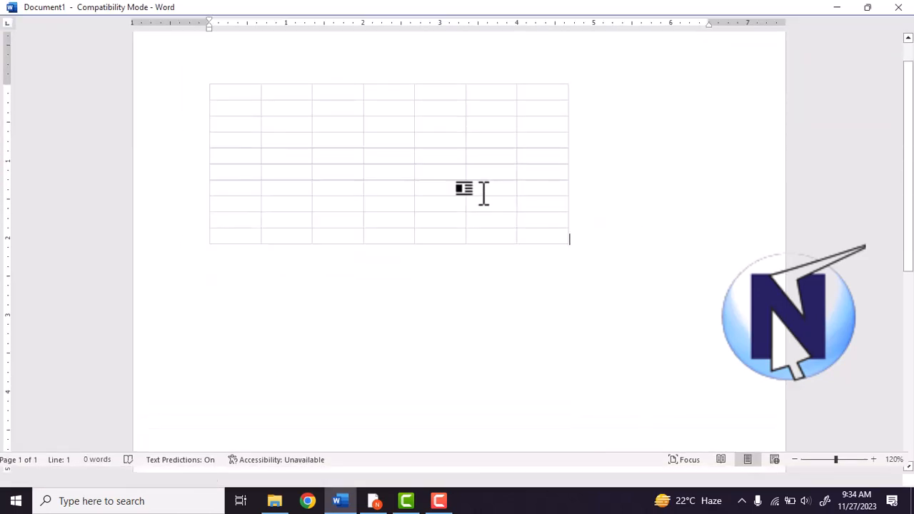
Delete the embedded worksheet from the document
click(454, 226)
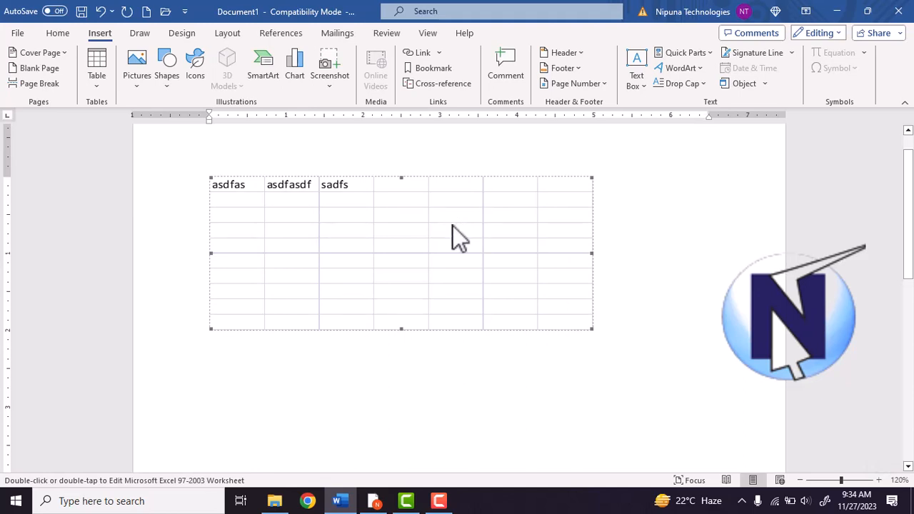
key(Delete)
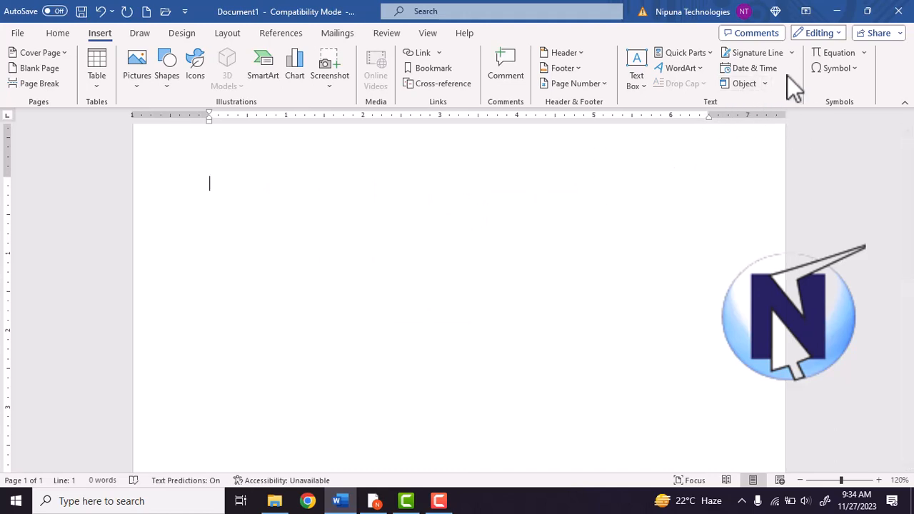
click(768, 87)
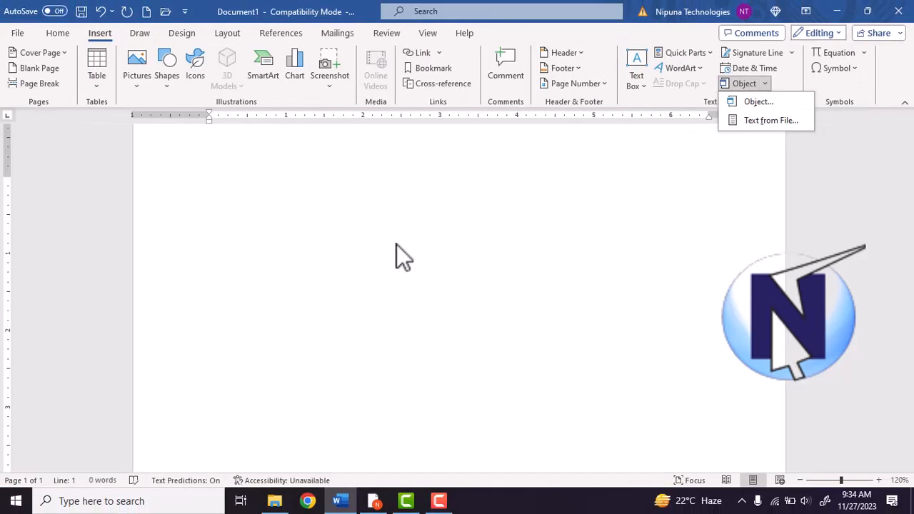
click(366, 252)
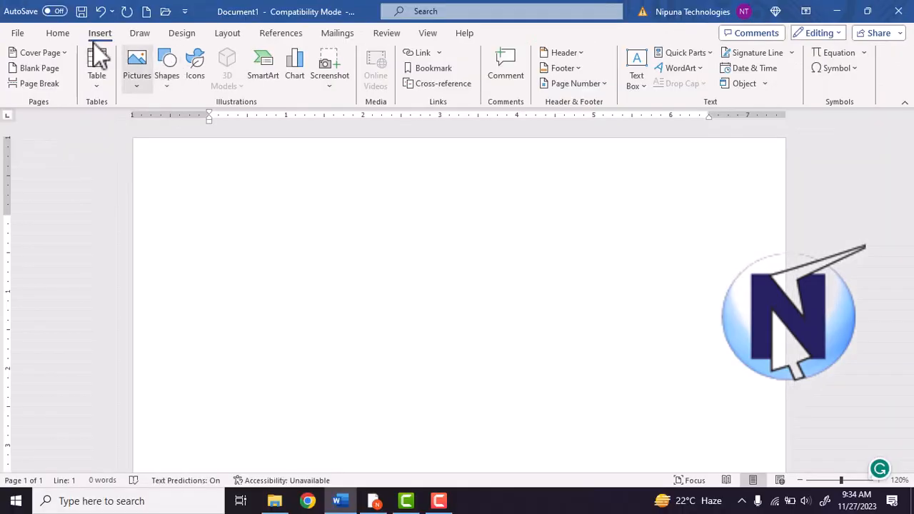
click(17, 33)
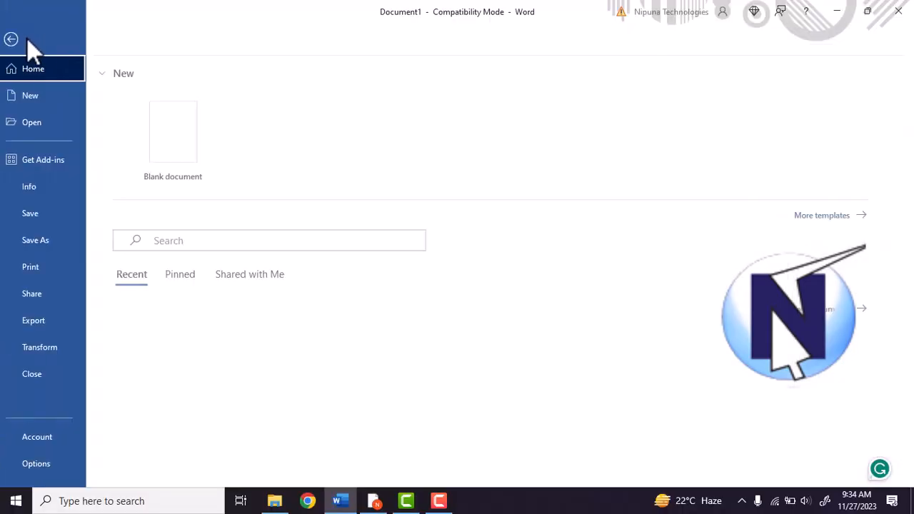
click(21, 41)
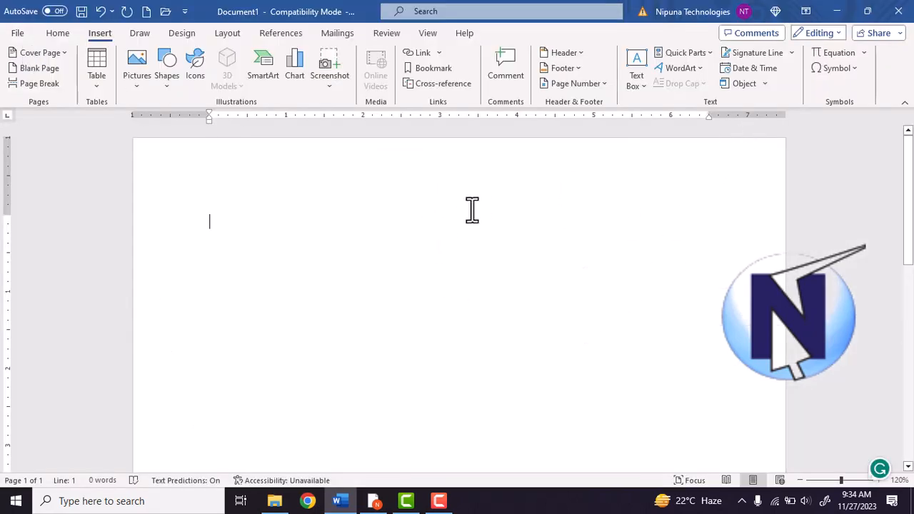
Insert the text of the Nipuna file from the Documents folder into the blank document
click(764, 84)
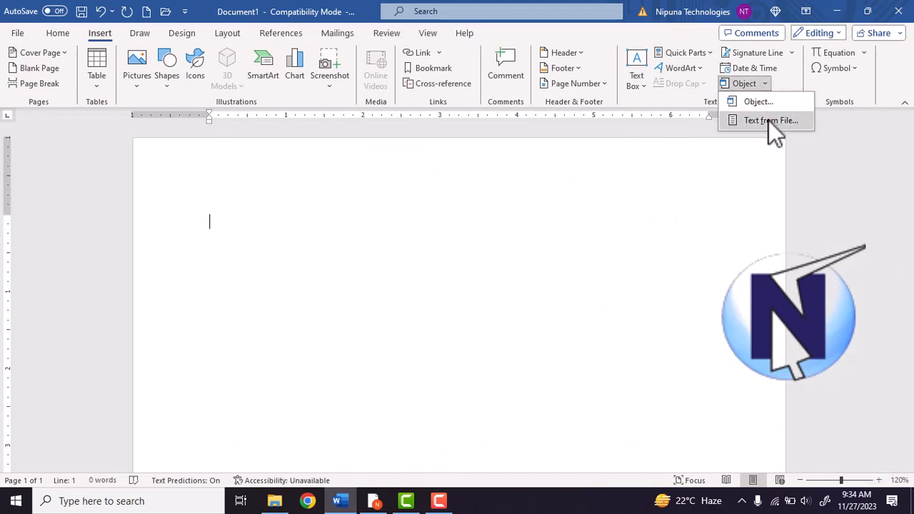
click(768, 120)
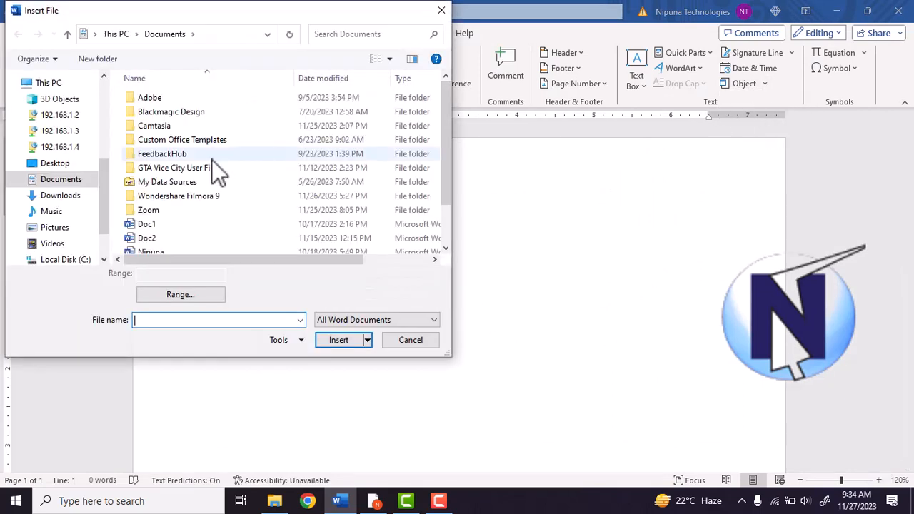
click(149, 226)
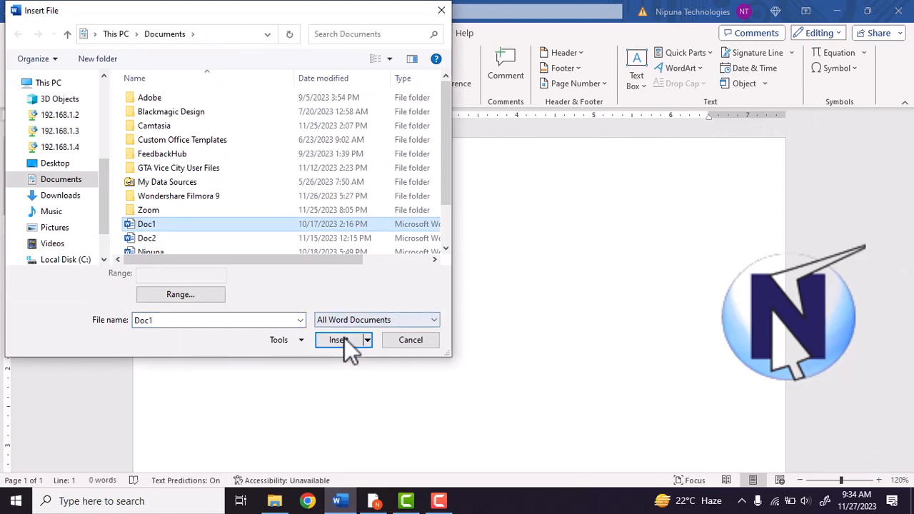
scroll(193, 239, down, 1)
click(155, 207)
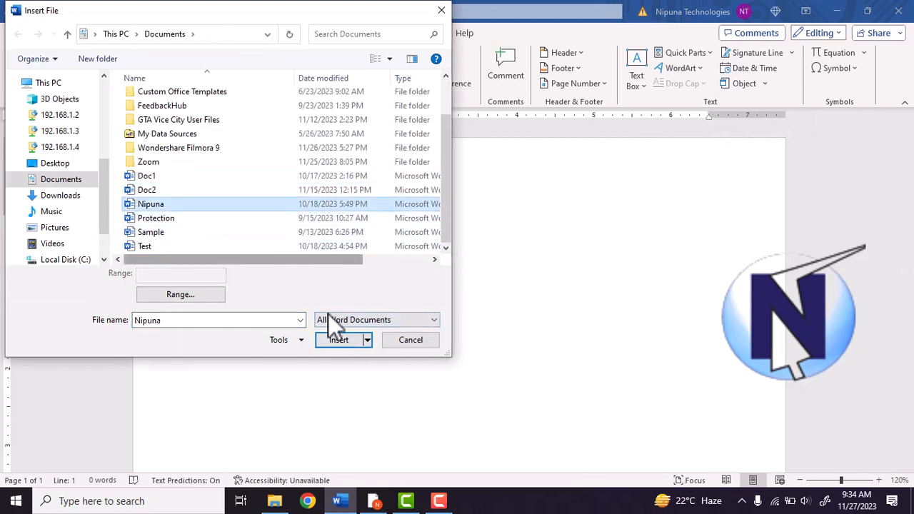
click(345, 345)
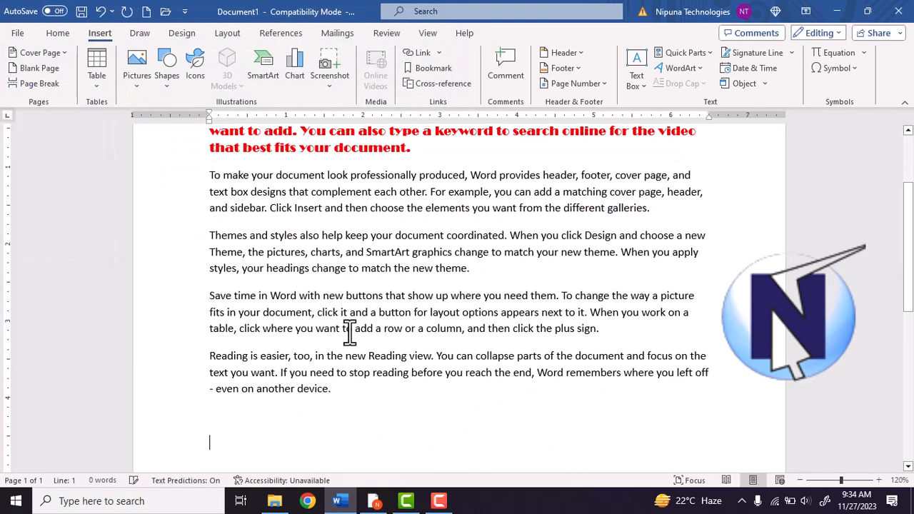
Insert the text of the Test file from the Documents folder below the existing text
click(764, 84)
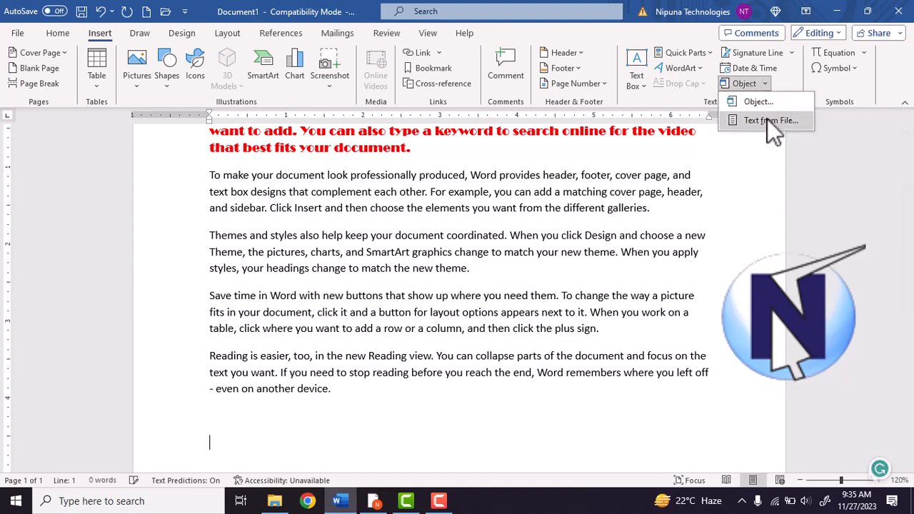
click(767, 118)
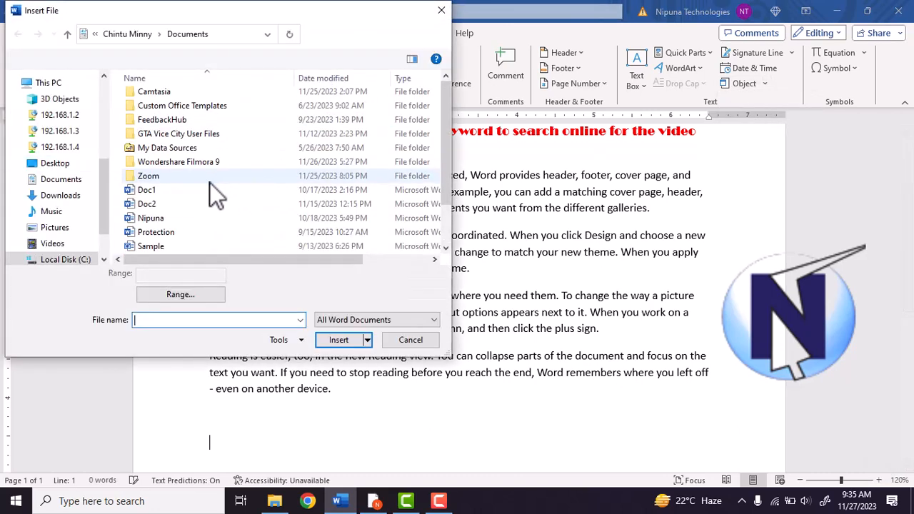
scroll(172, 221, down, 1)
click(153, 245)
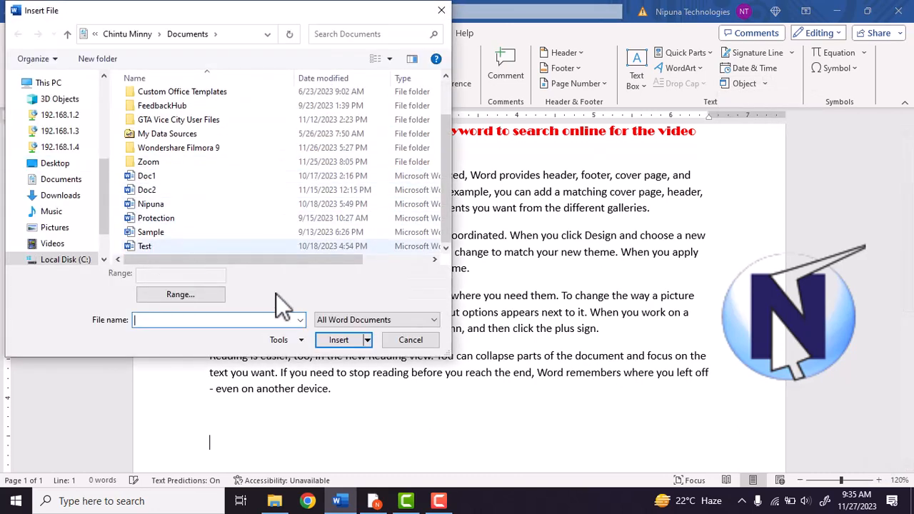
click(343, 341)
scroll(357, 300, down, 5)
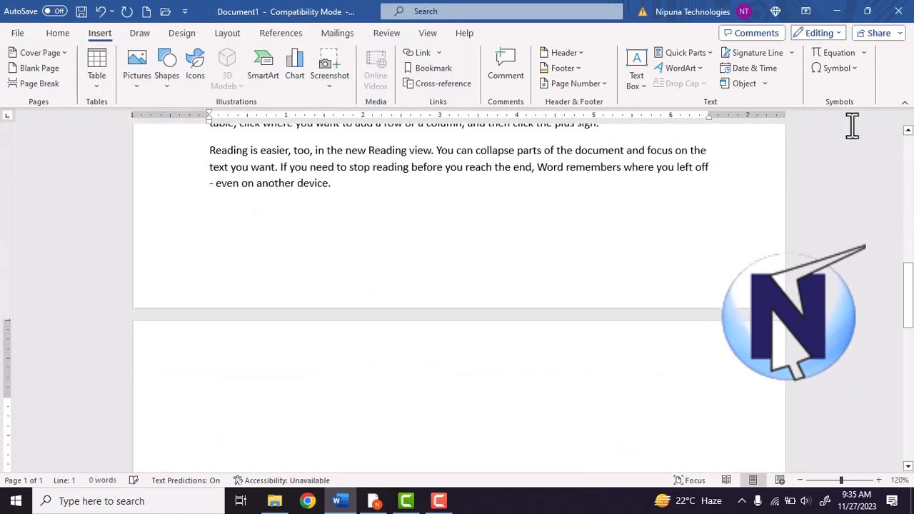
Append the text of the Sample file from the Documents folder at the end of the document
click(765, 87)
click(759, 120)
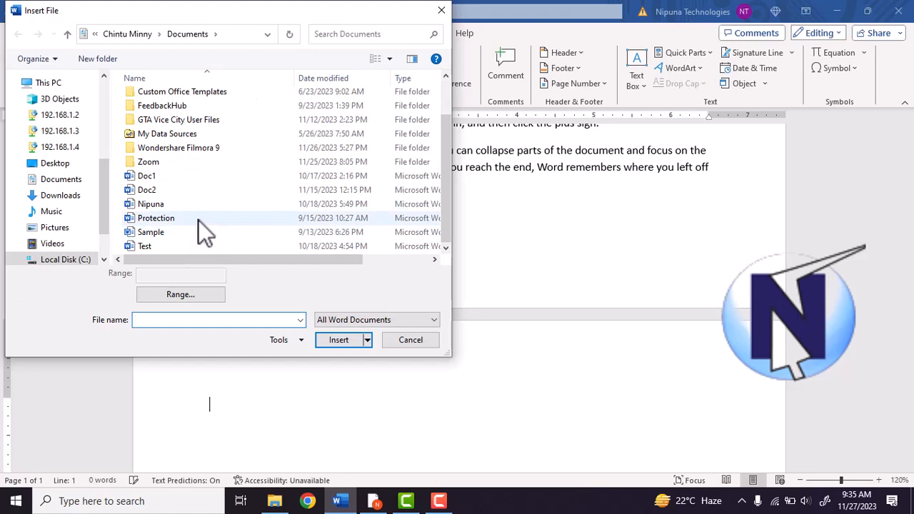
click(152, 234)
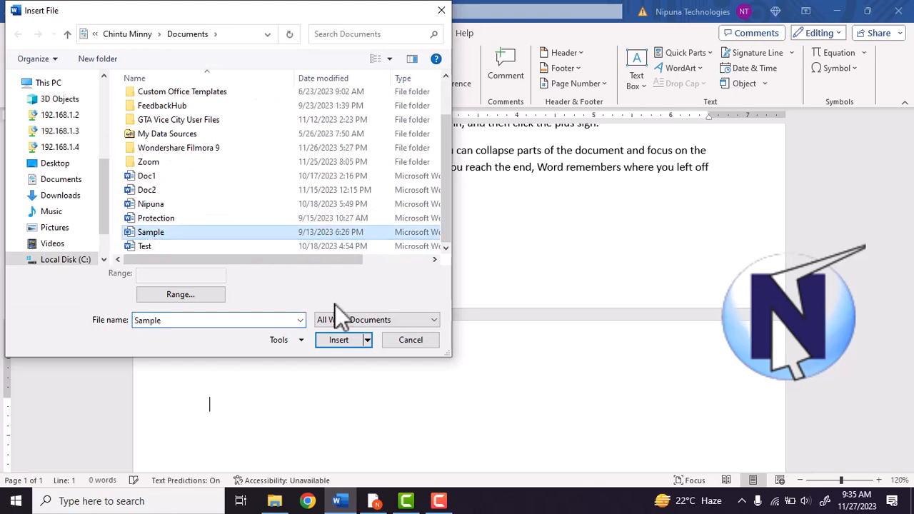
click(346, 341)
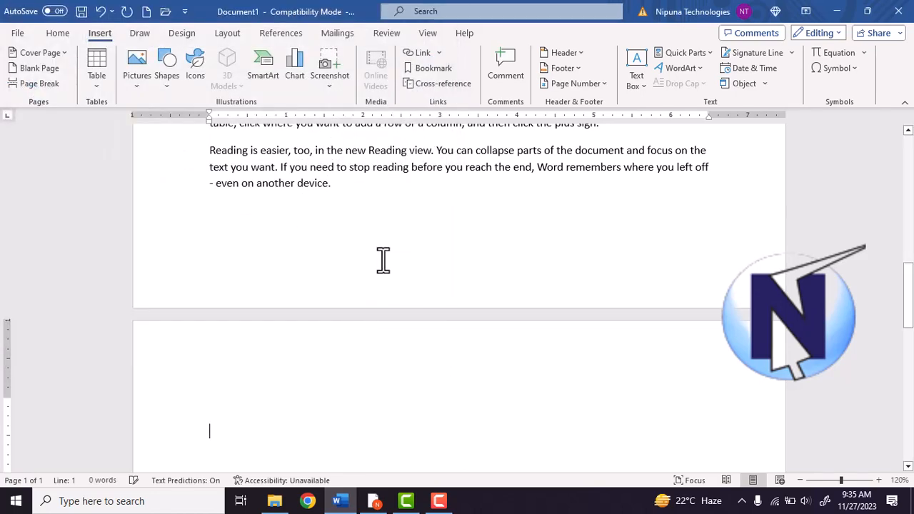
scroll(383, 258, up, 9)
scroll(384, 257, up, 10)
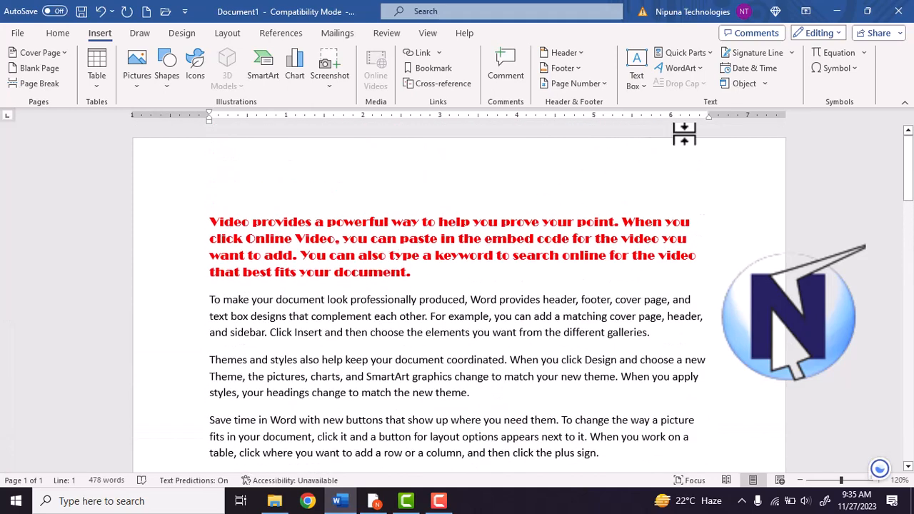
click(765, 84)
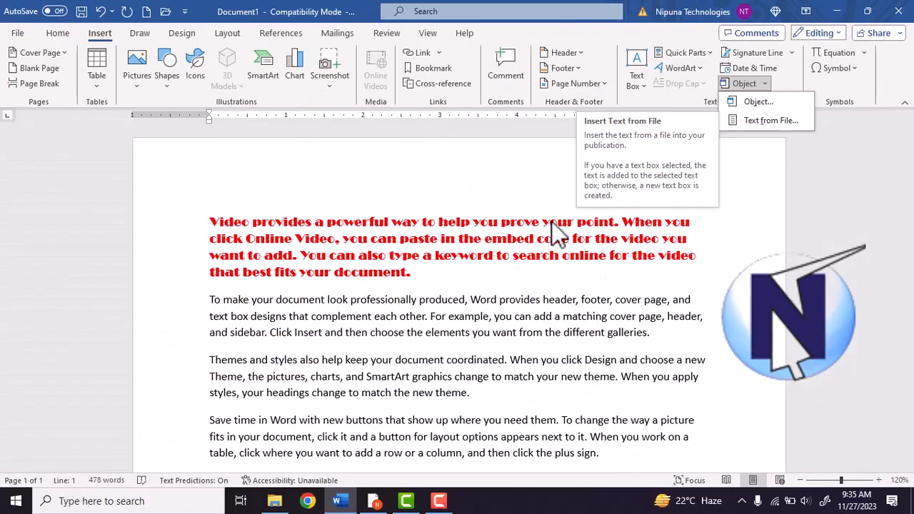
click(302, 266)
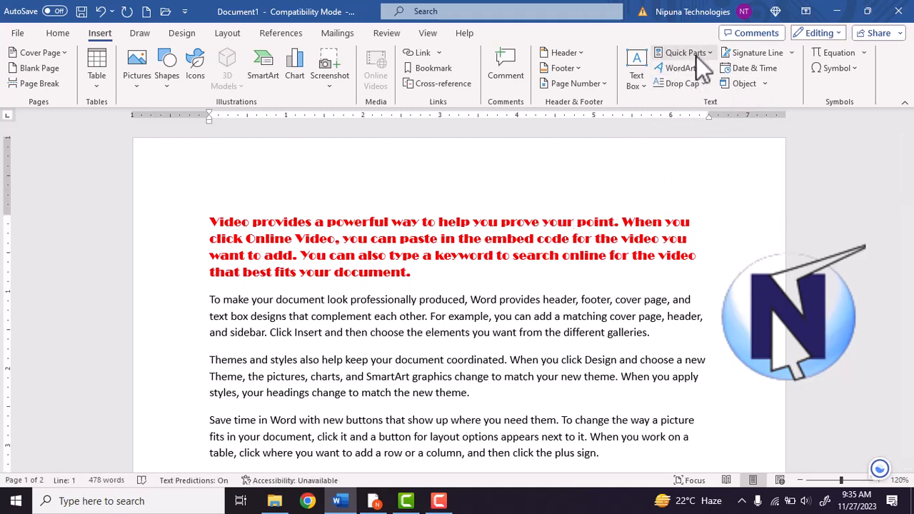
click(440, 234)
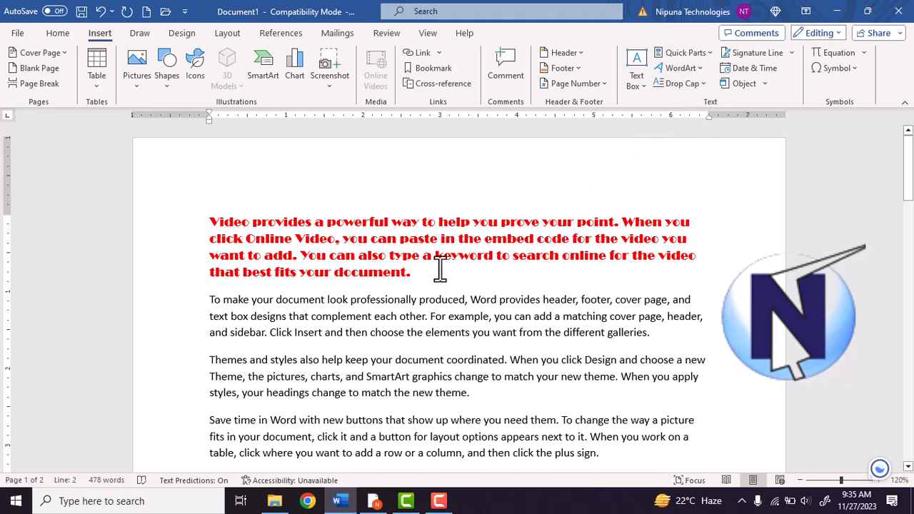
scroll(440, 269, down, 1)
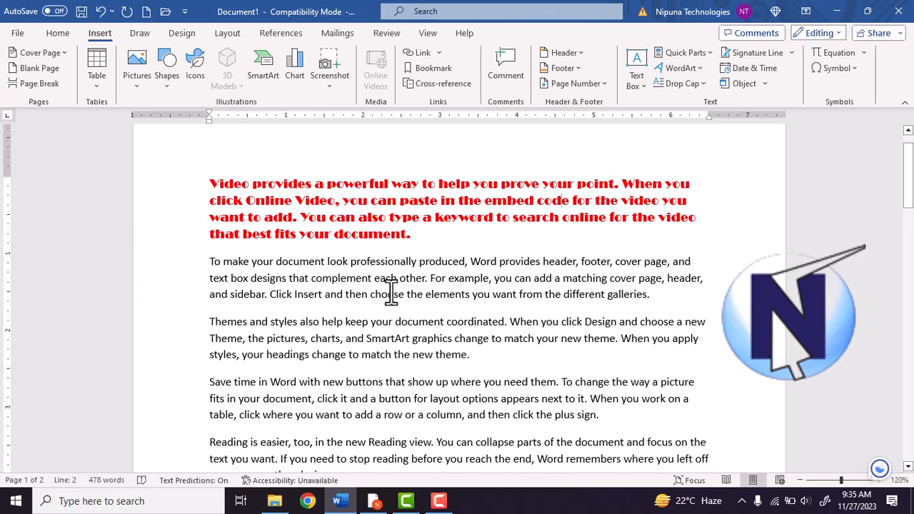
Switch to Chrome to look over the nipunatechnologies.com home page and its contact form, and return to the Word document
click(373, 500)
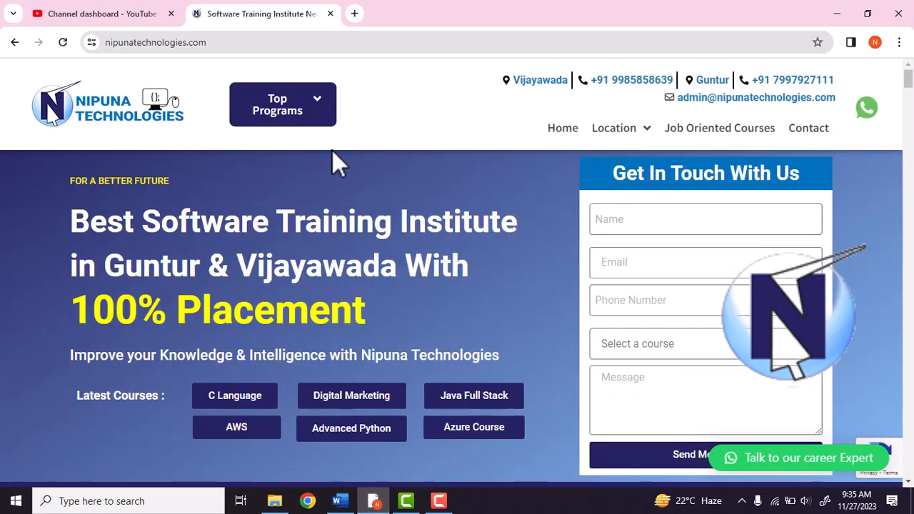
mouse_move(320, 120)
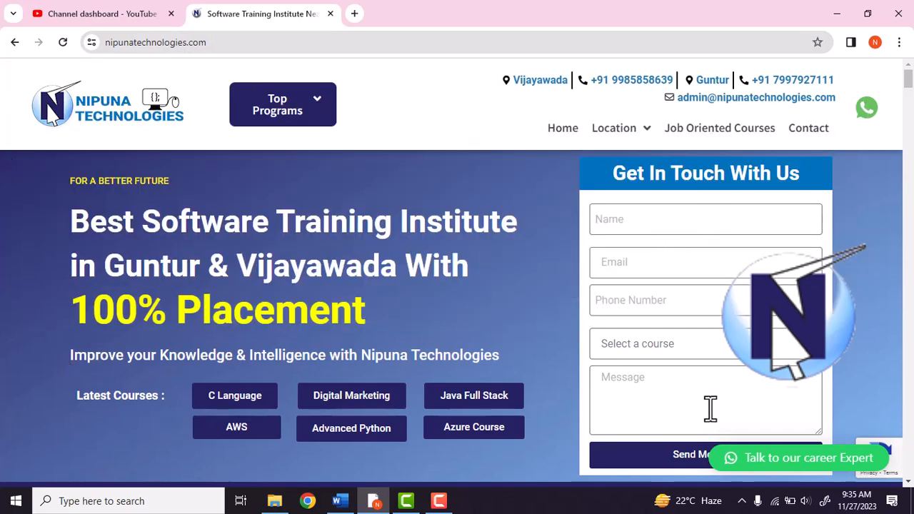
scroll(679, 468, down, 1)
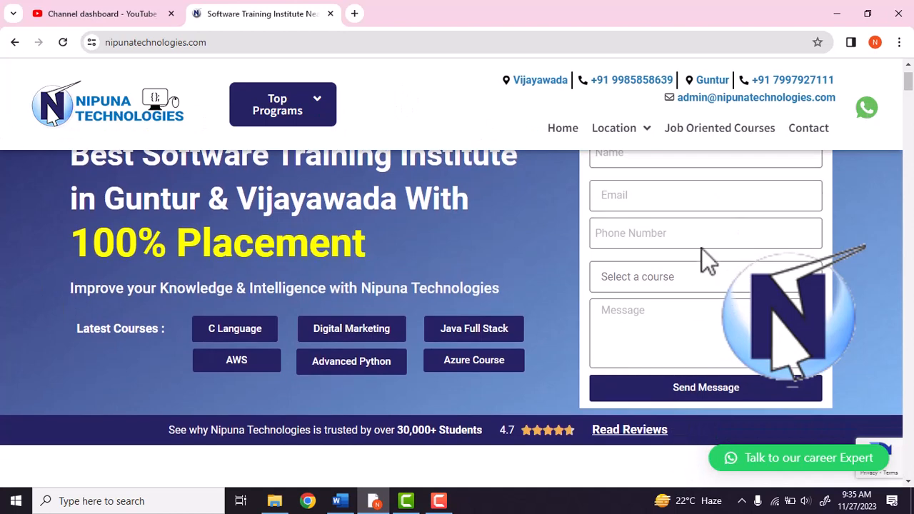
scroll(690, 224, up, 1)
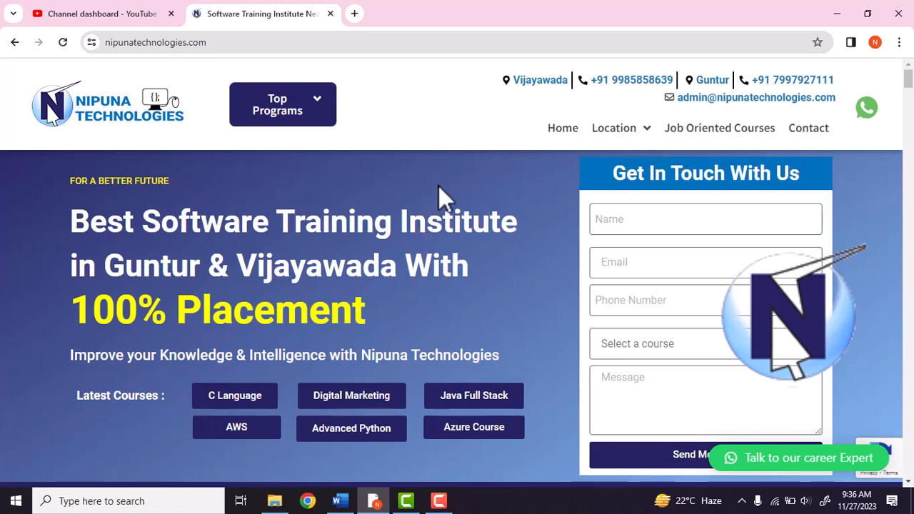
click(353, 507)
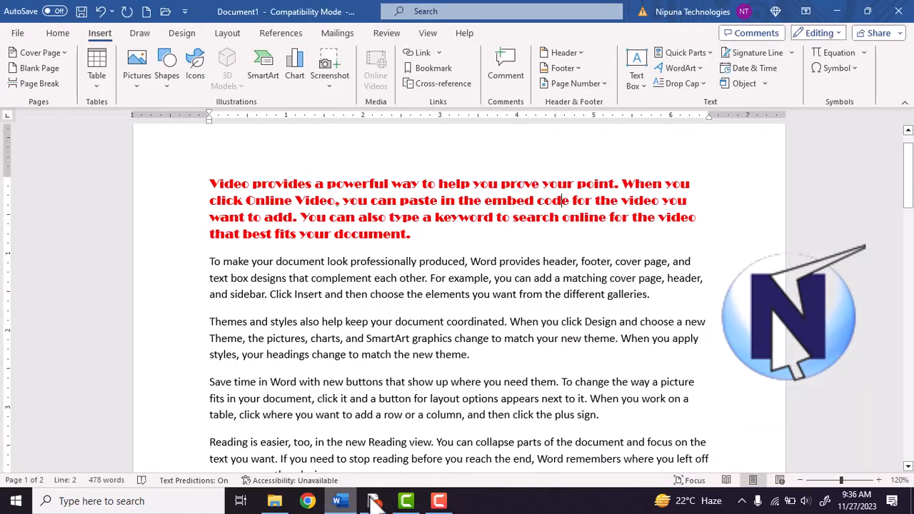